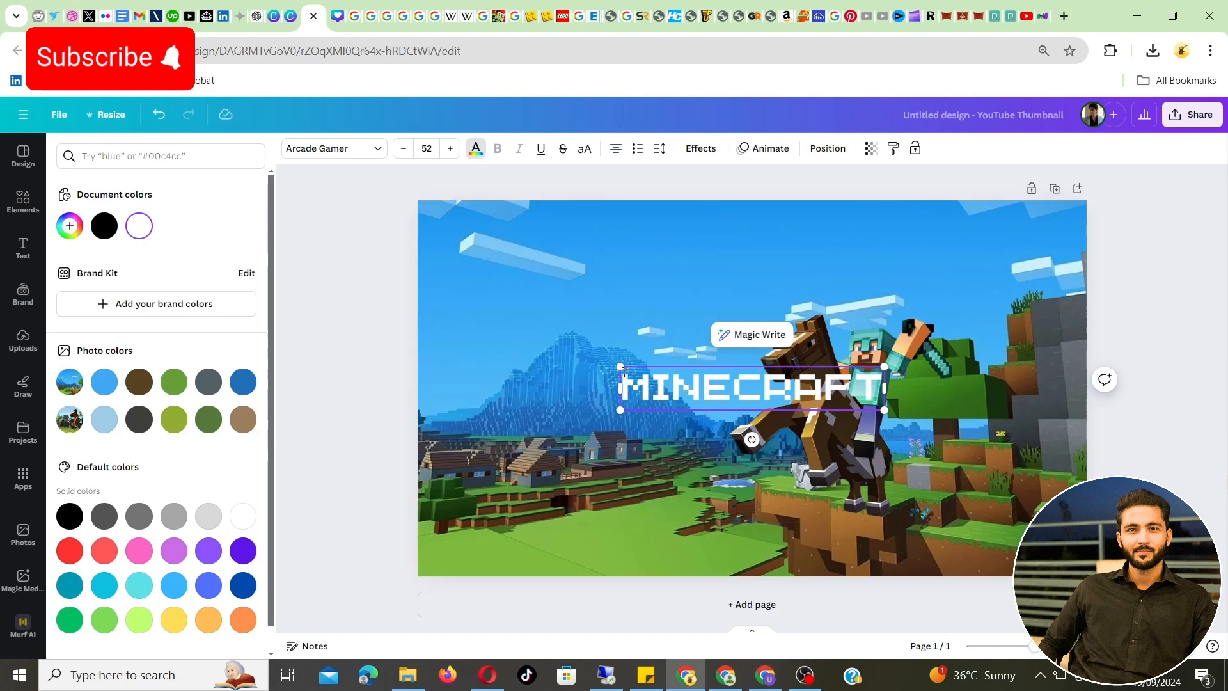
Enlarge the MINECRAFT title to a font size of about 70.3 and move it to the upper left of the thumbnail
left_click_drag(620, 367, 527, 351)
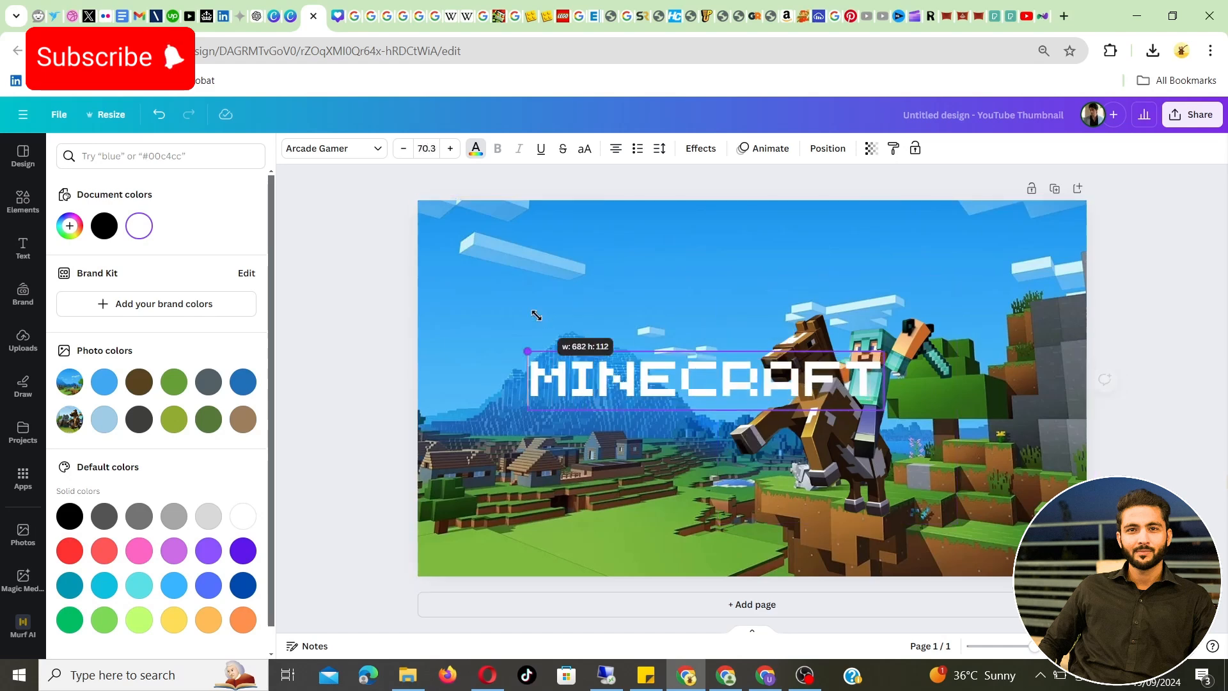
left_click(351, 294)
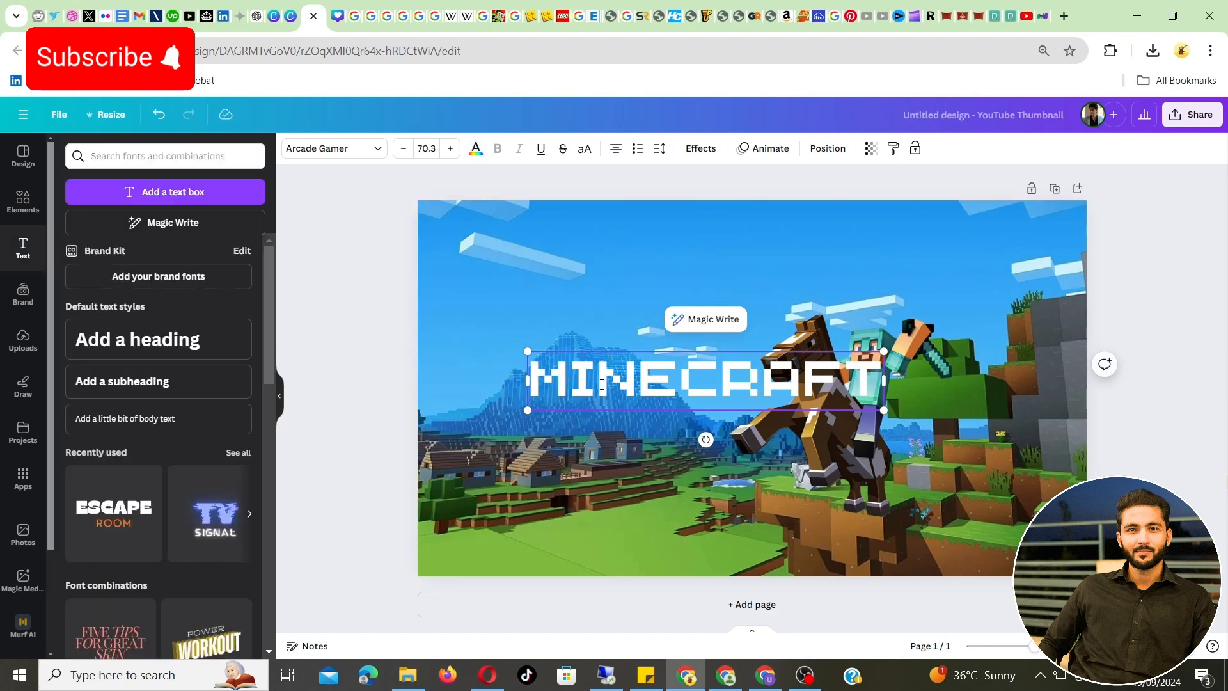
left_click(375, 323)
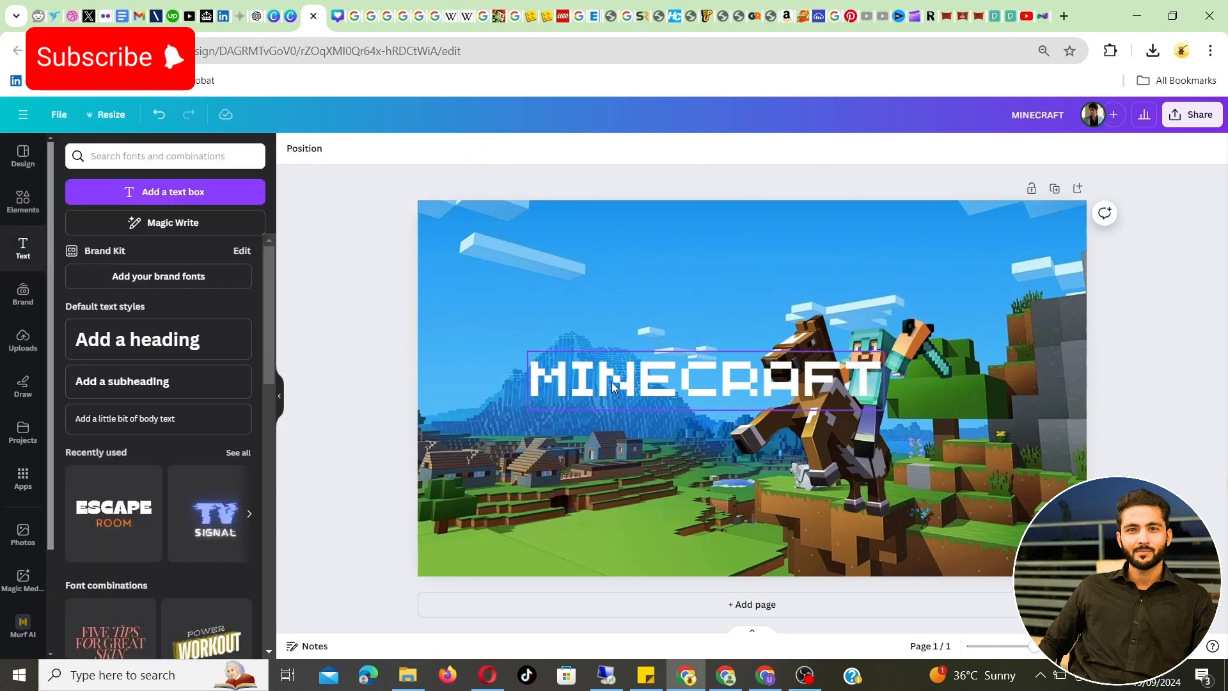
left_click_drag(615, 384, 544, 249)
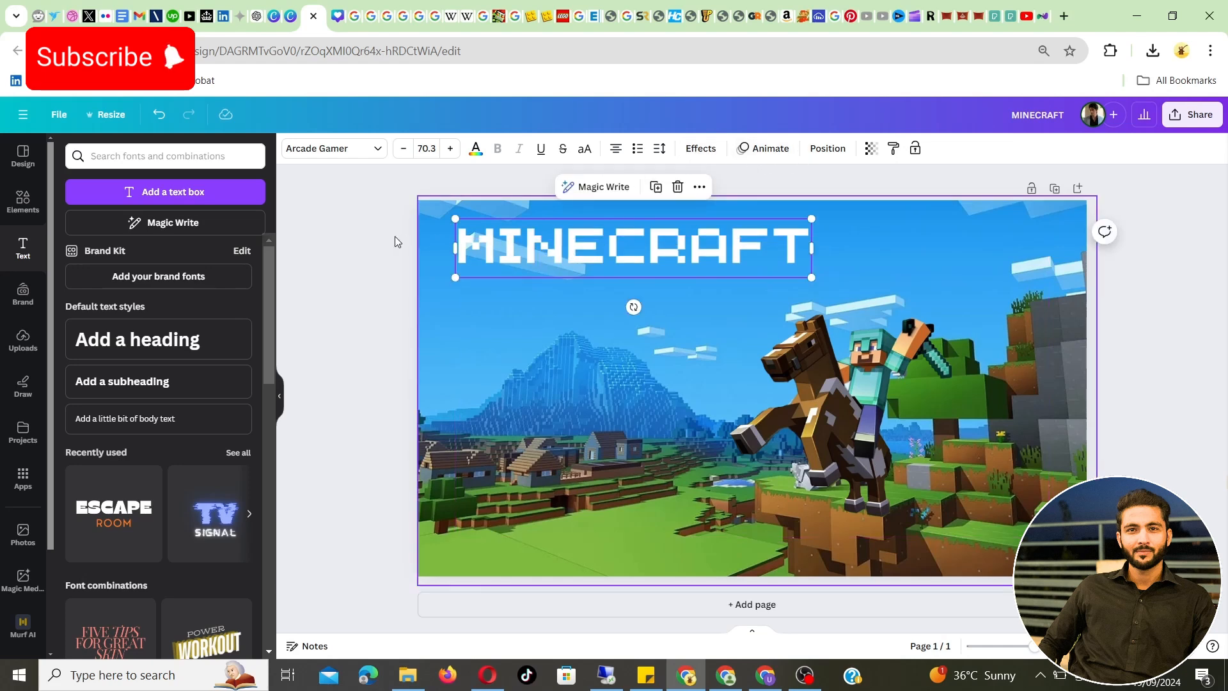
left_click(357, 243)
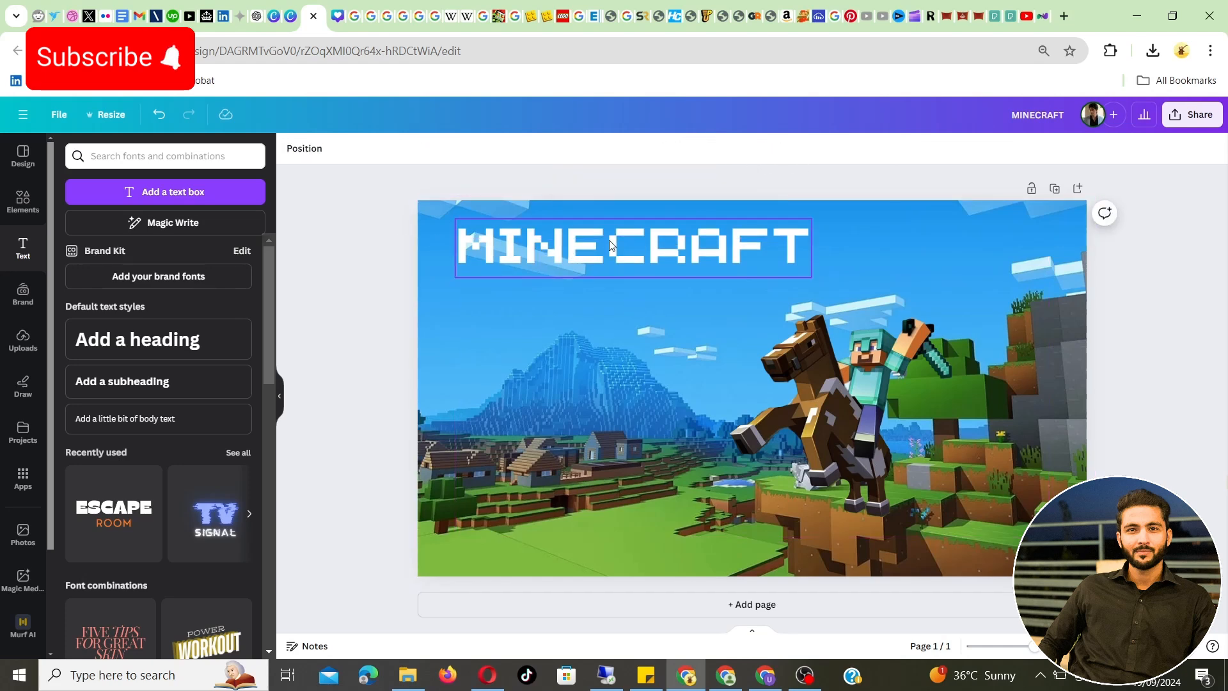
Apply the Lift effect to the MINECRAFT title with an intensity of 99
left_click(590, 240)
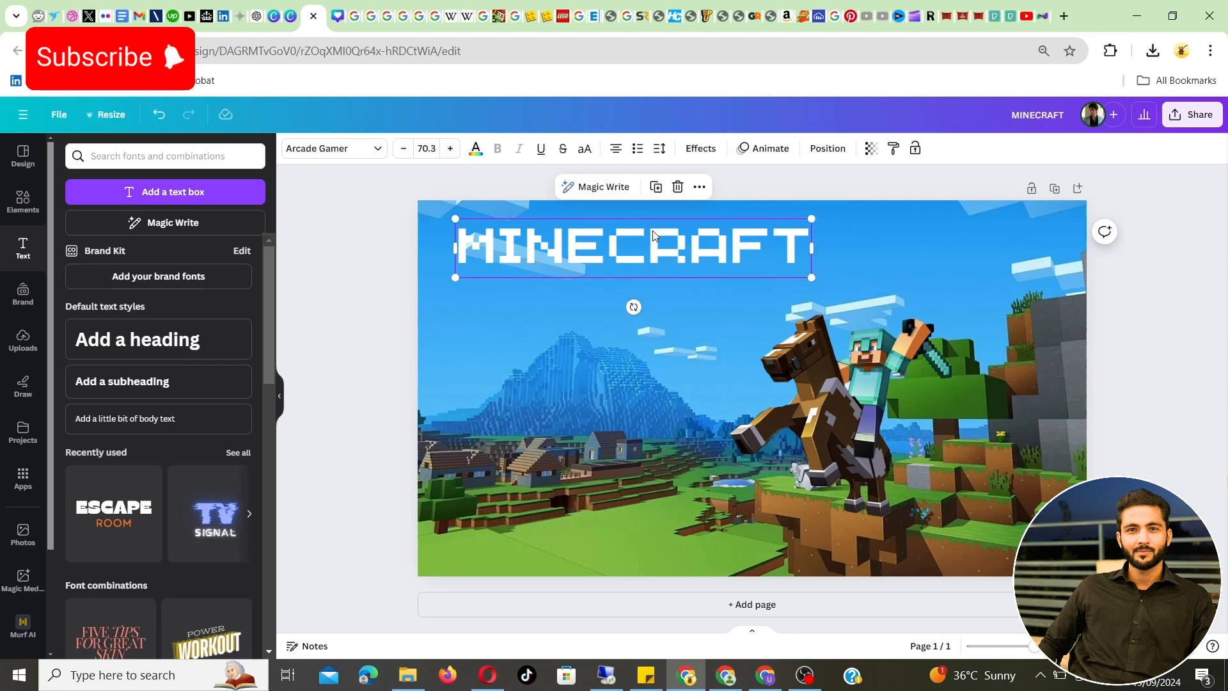
left_click(696, 153)
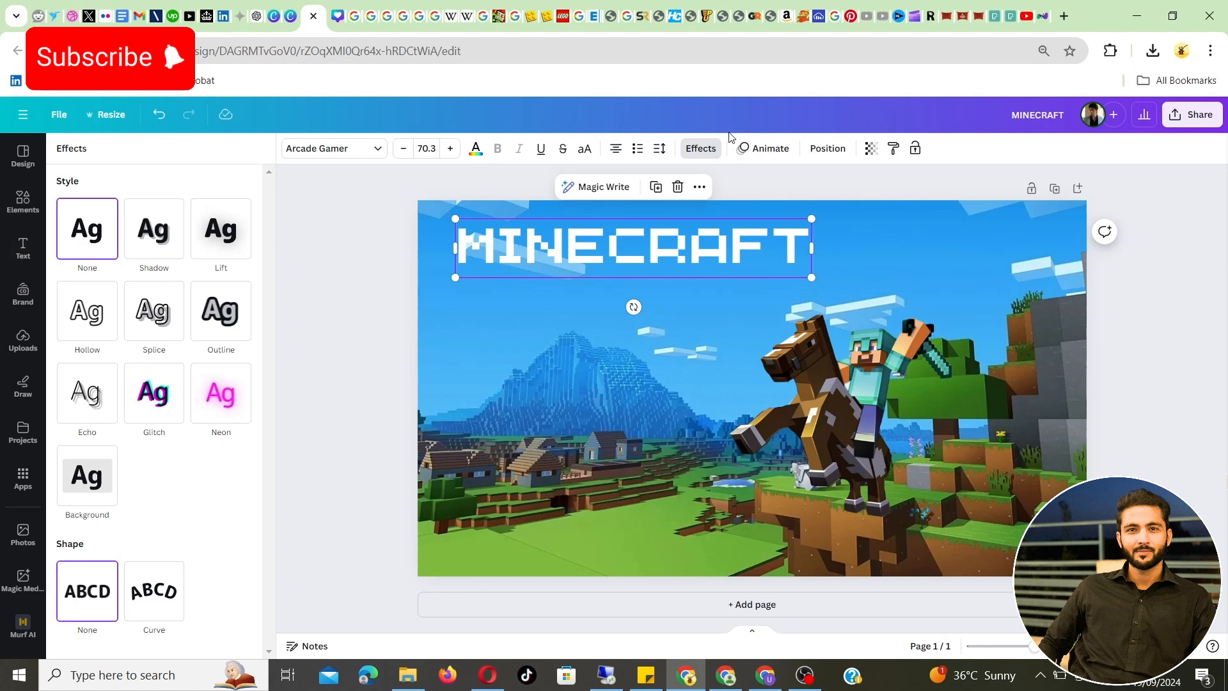
left_click(227, 230)
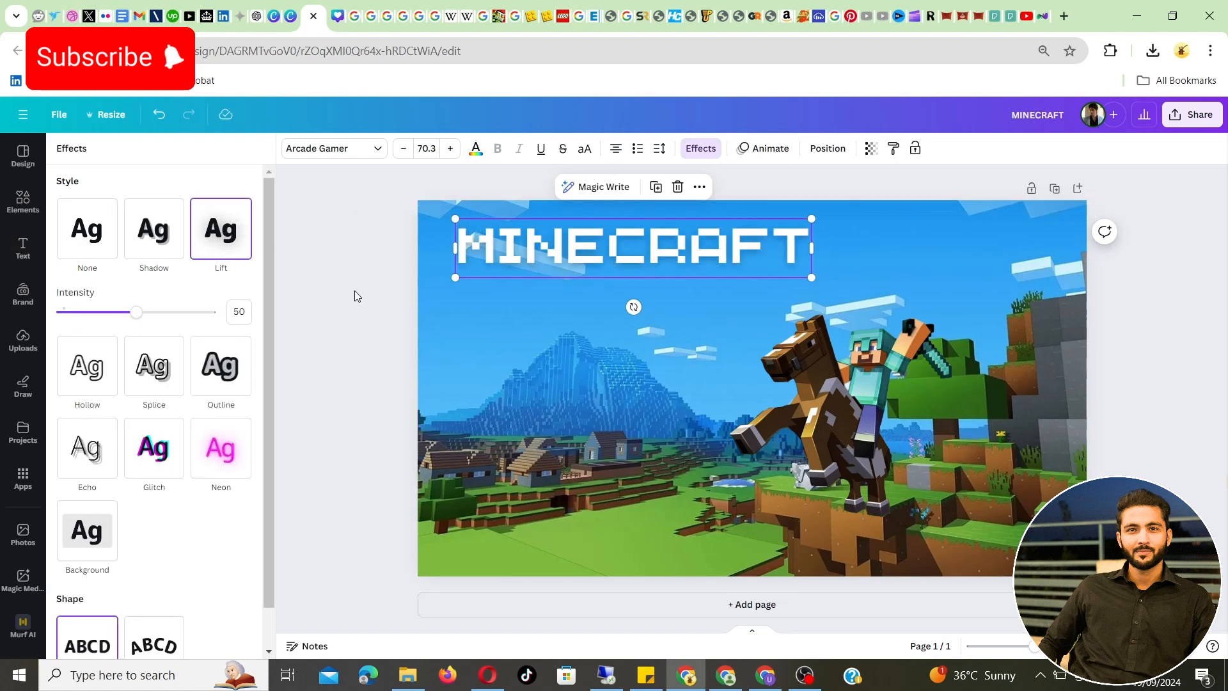
left_click_drag(164, 311, 210, 314)
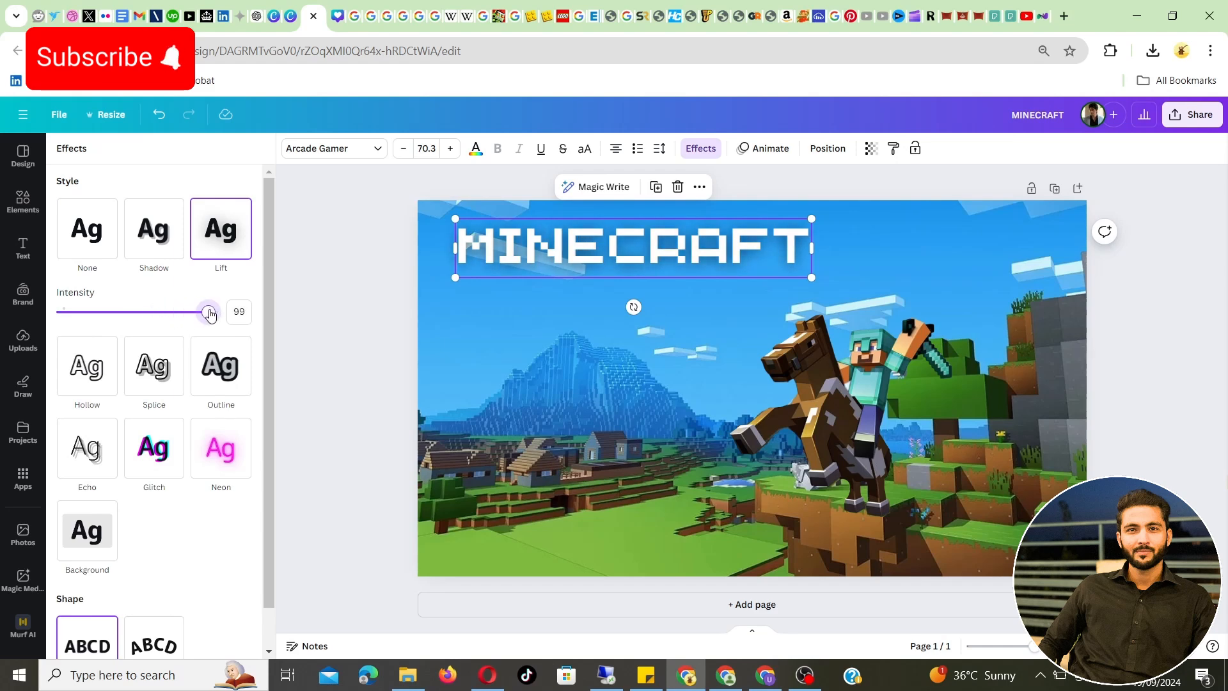
left_click(353, 267)
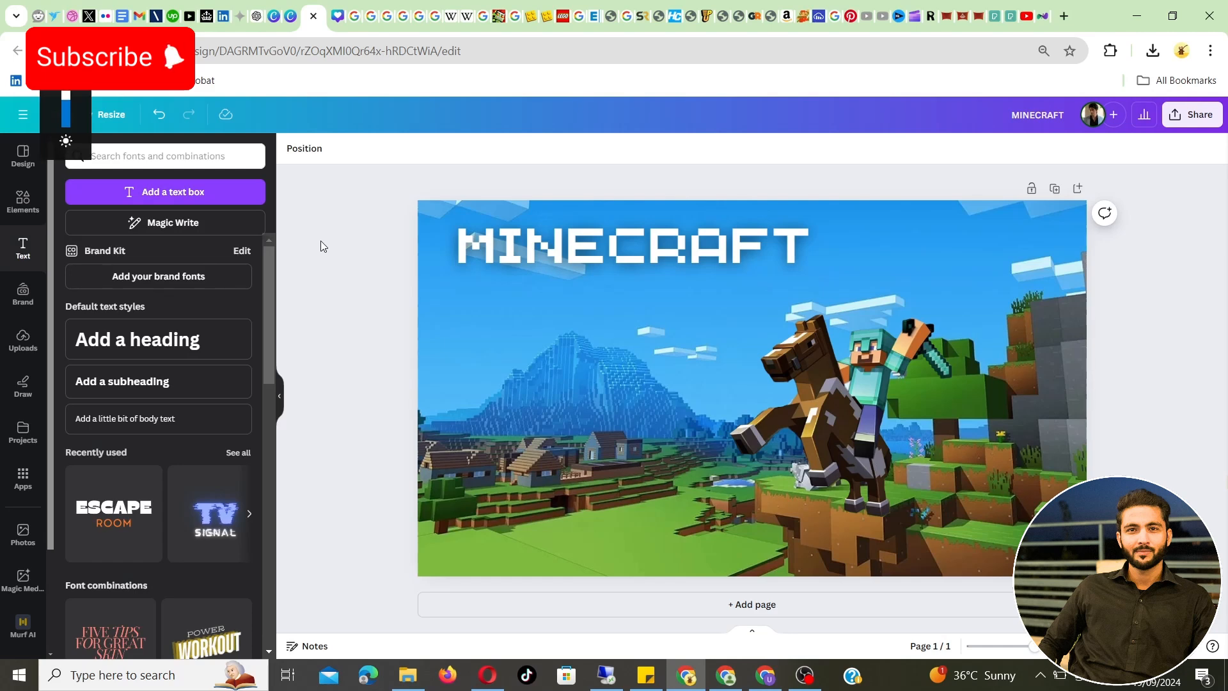
View the orange Minecraft Deluxe Collection picture in the Tutorials folder and examine its logo lettering
left_click(486, 250)
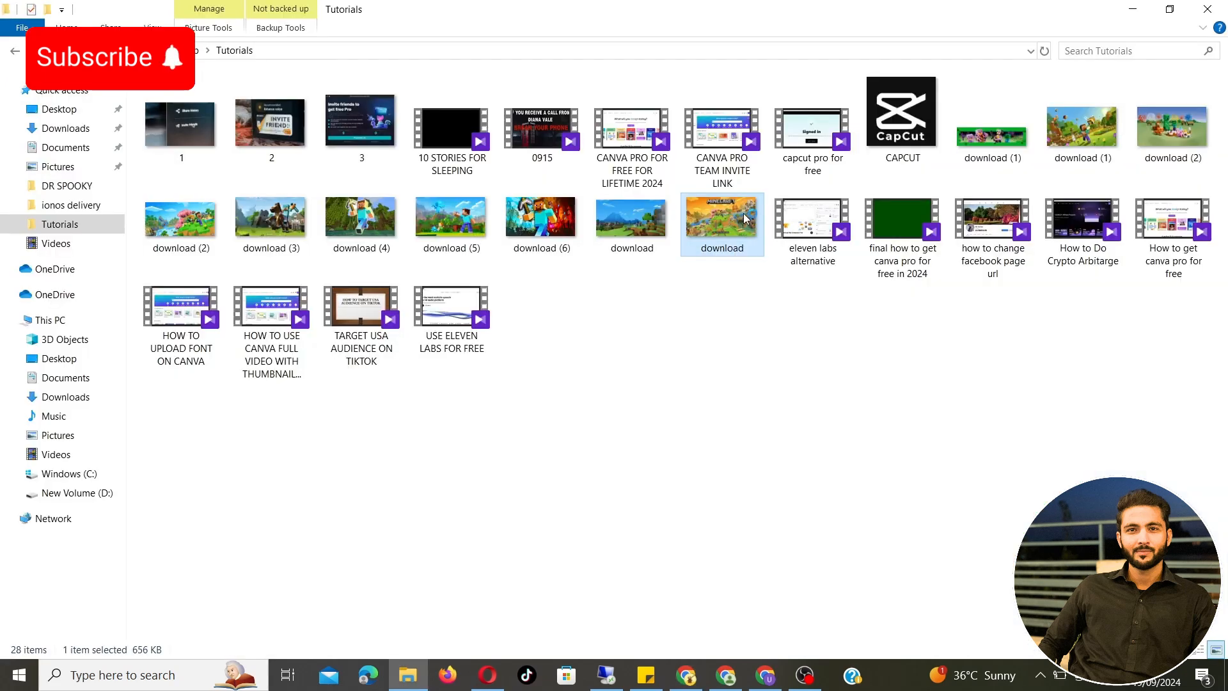
double_click(745, 219)
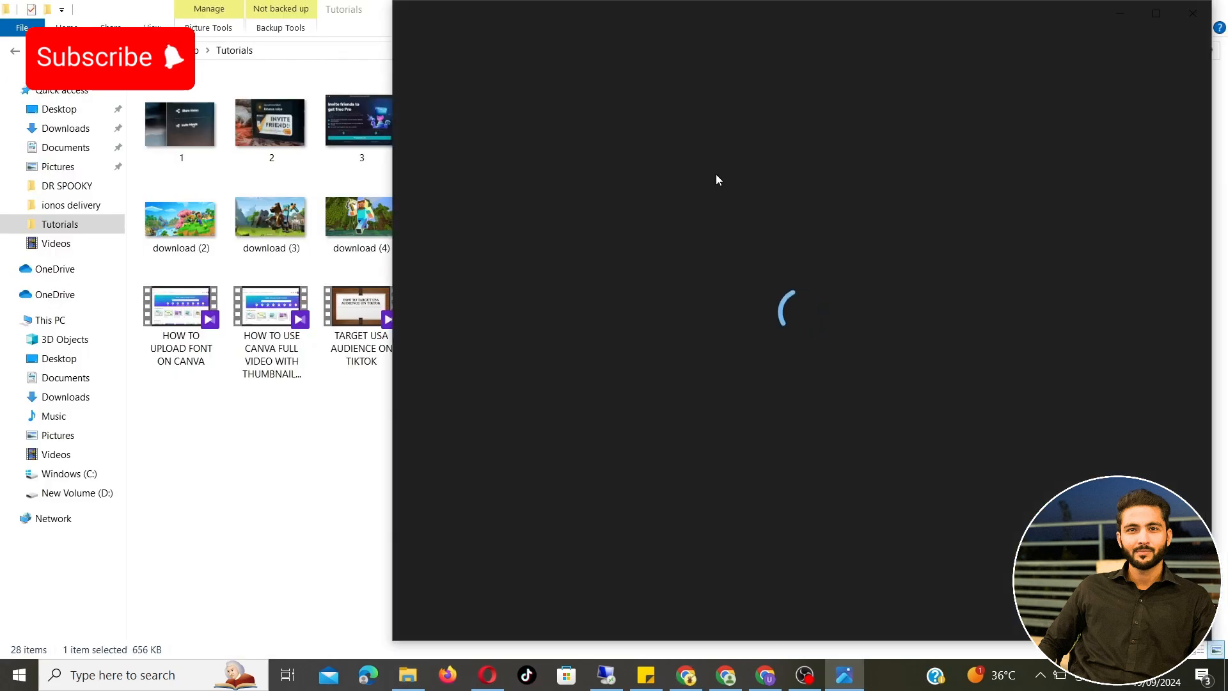
scroll(825, 194, "up", 3)
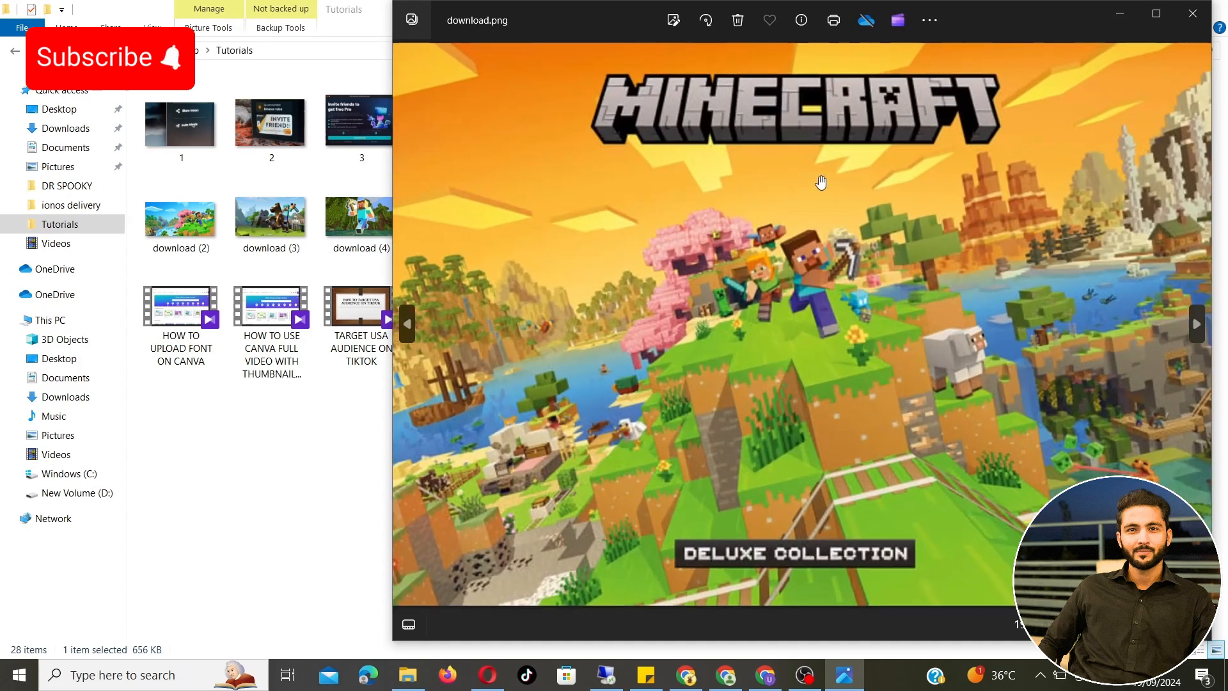
left_click_drag(819, 186, 807, 306)
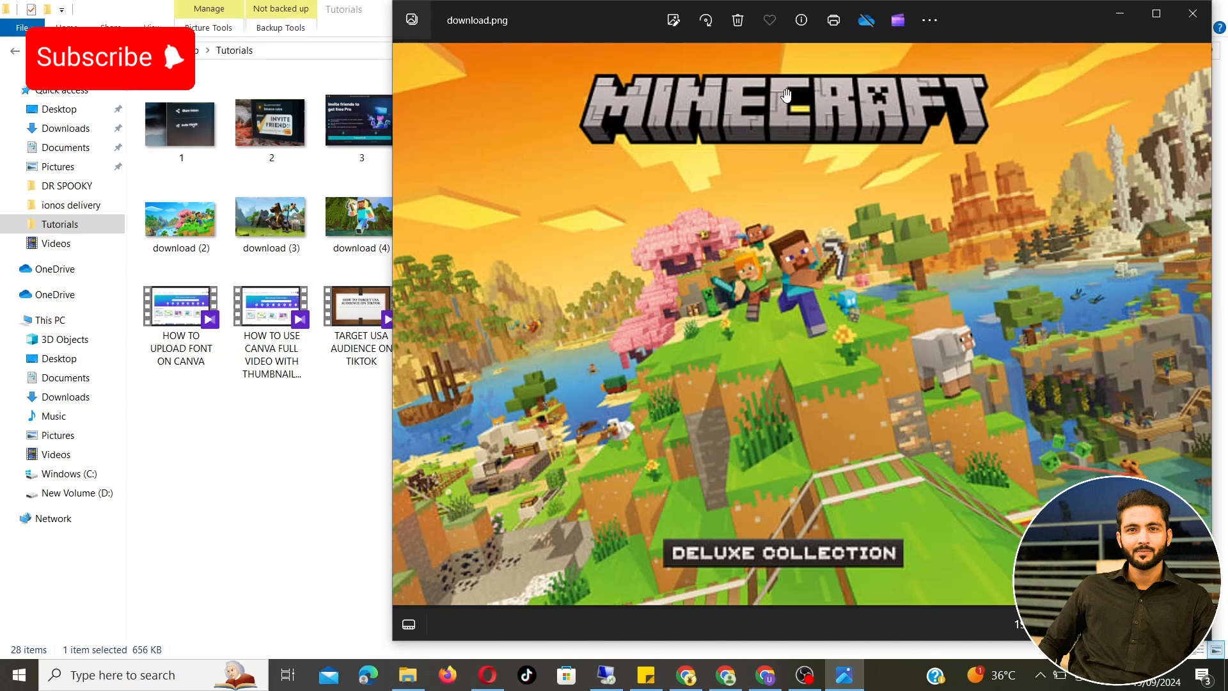
left_click(1122, 14)
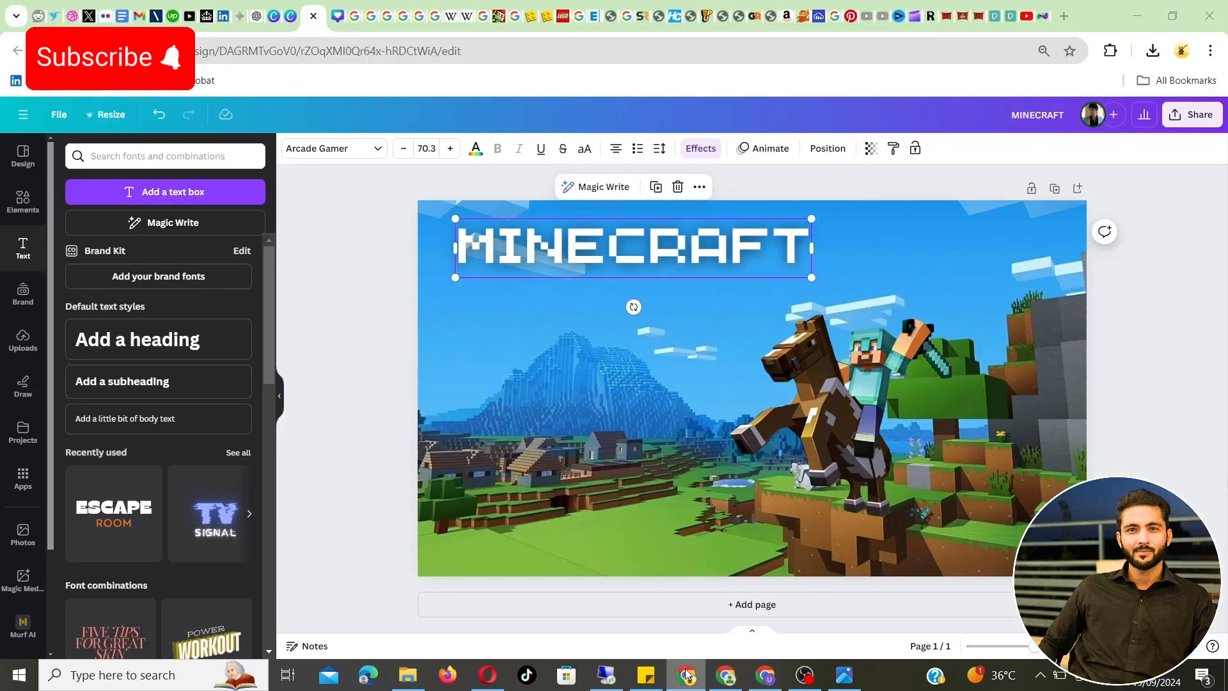
Switch back to Canva and place the uploaded Deluxe Collection image below the title as a colour reference
left_click(686, 674)
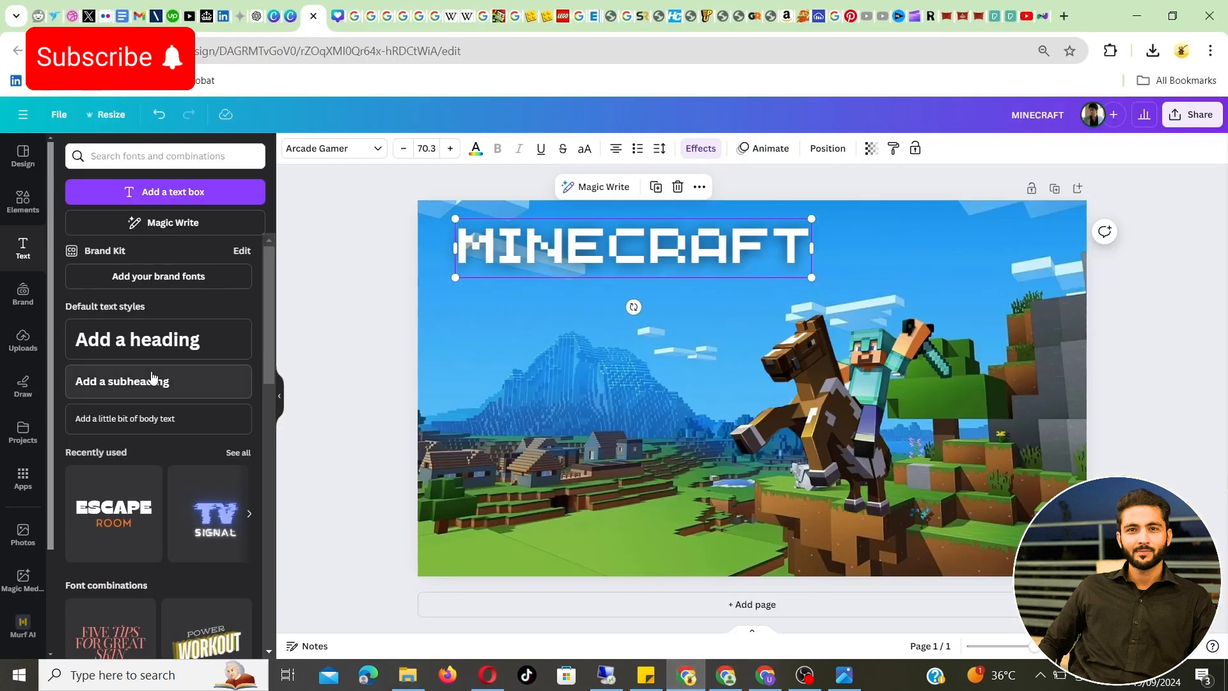
left_click(11, 334)
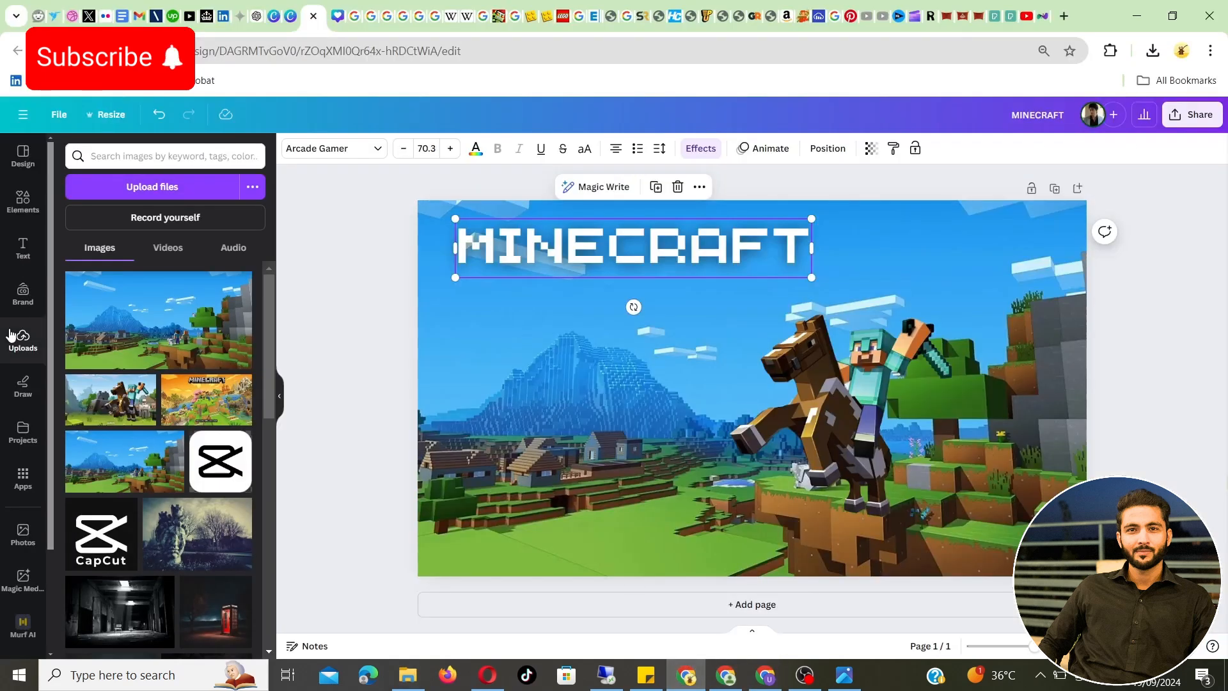
left_click(192, 396)
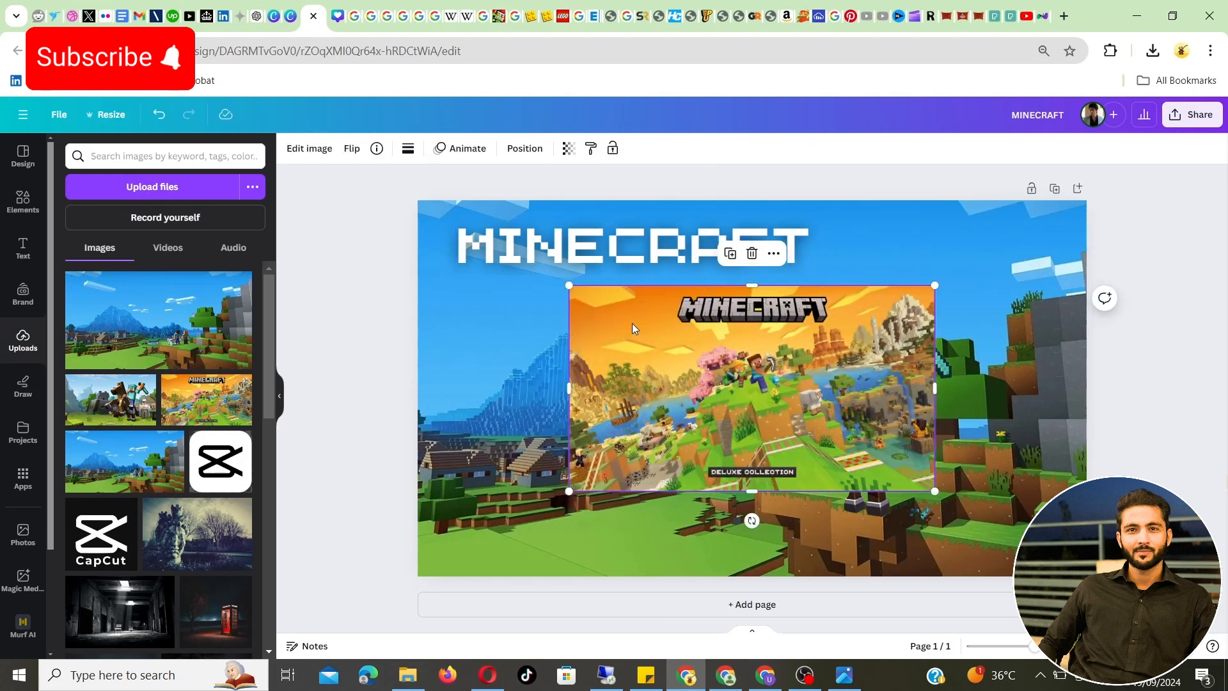
left_click_drag(676, 312, 540, 344)
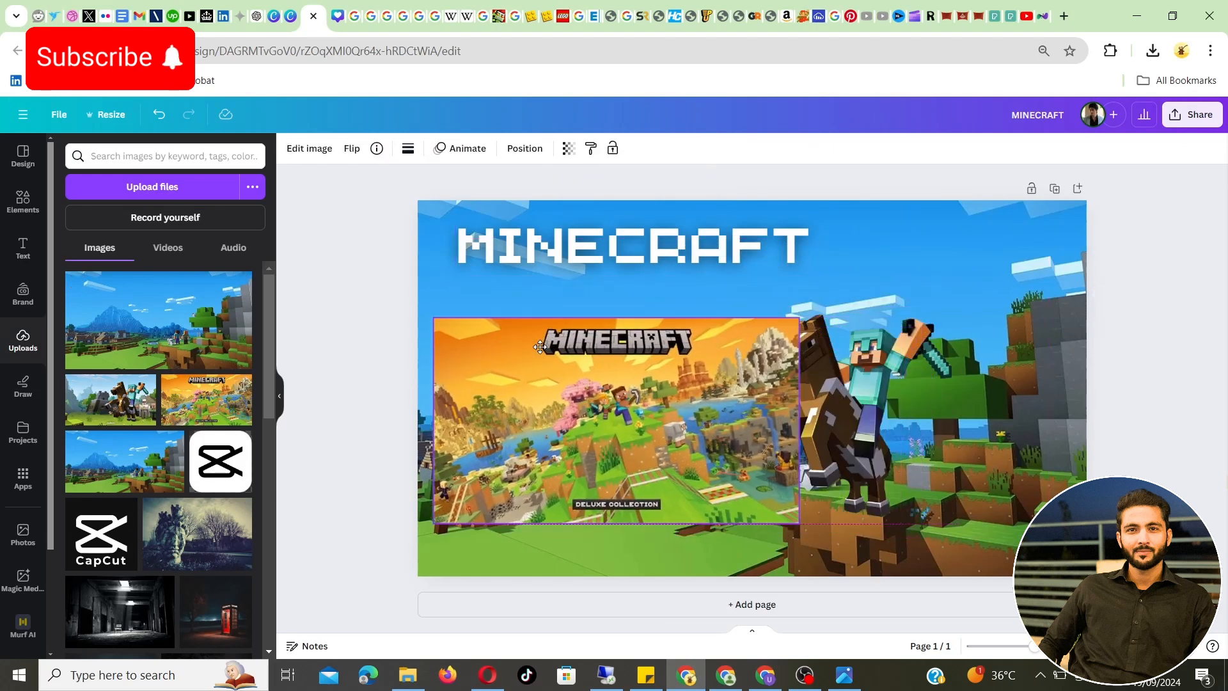
Recolour the MINECRAFT title with the light grey #BFB4B0 sampled from the reference image's logo
left_click(516, 239)
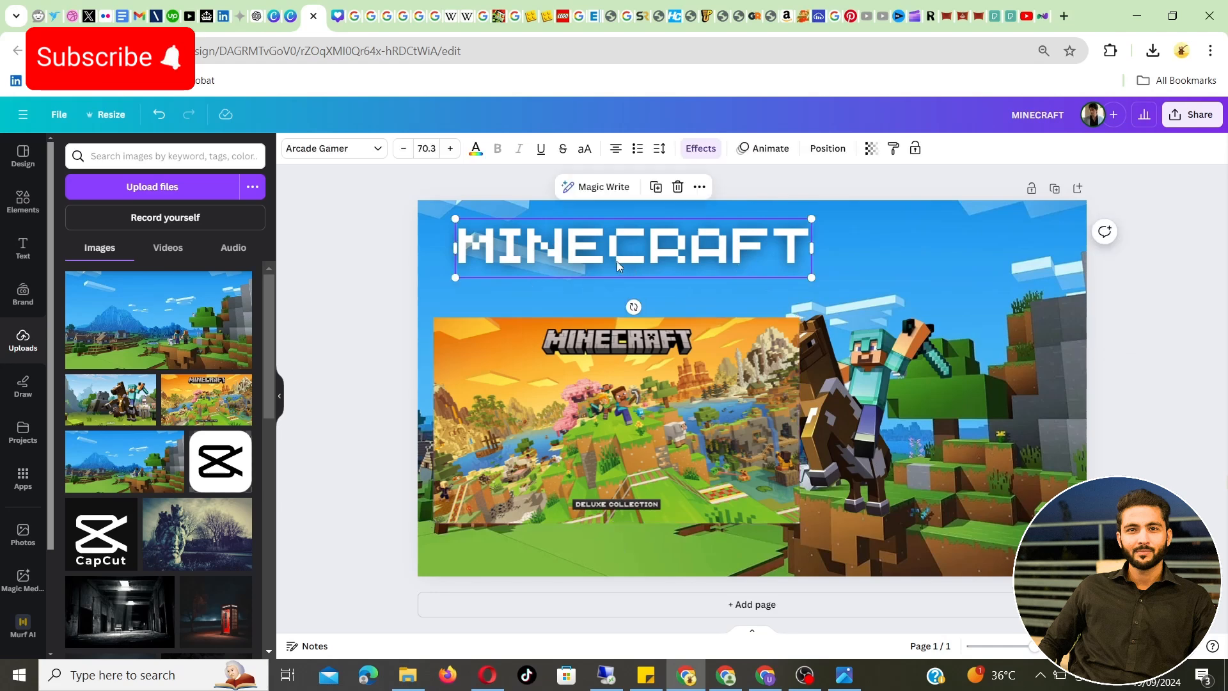
left_click(475, 149)
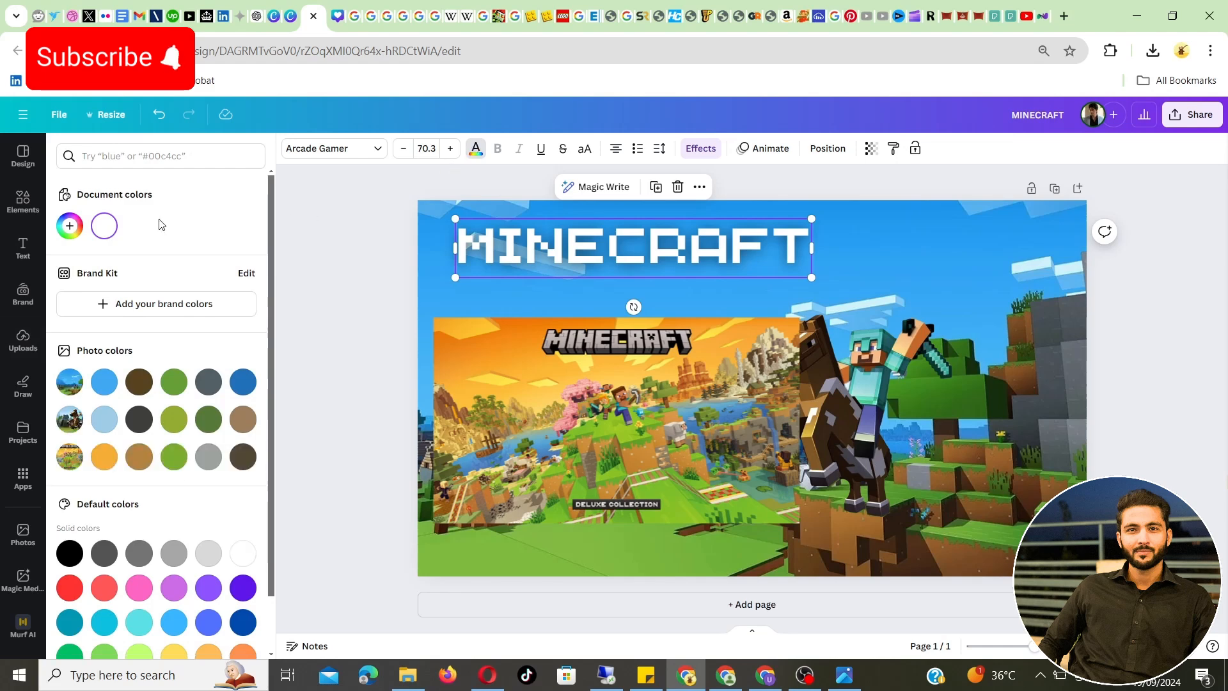
left_click(68, 225)
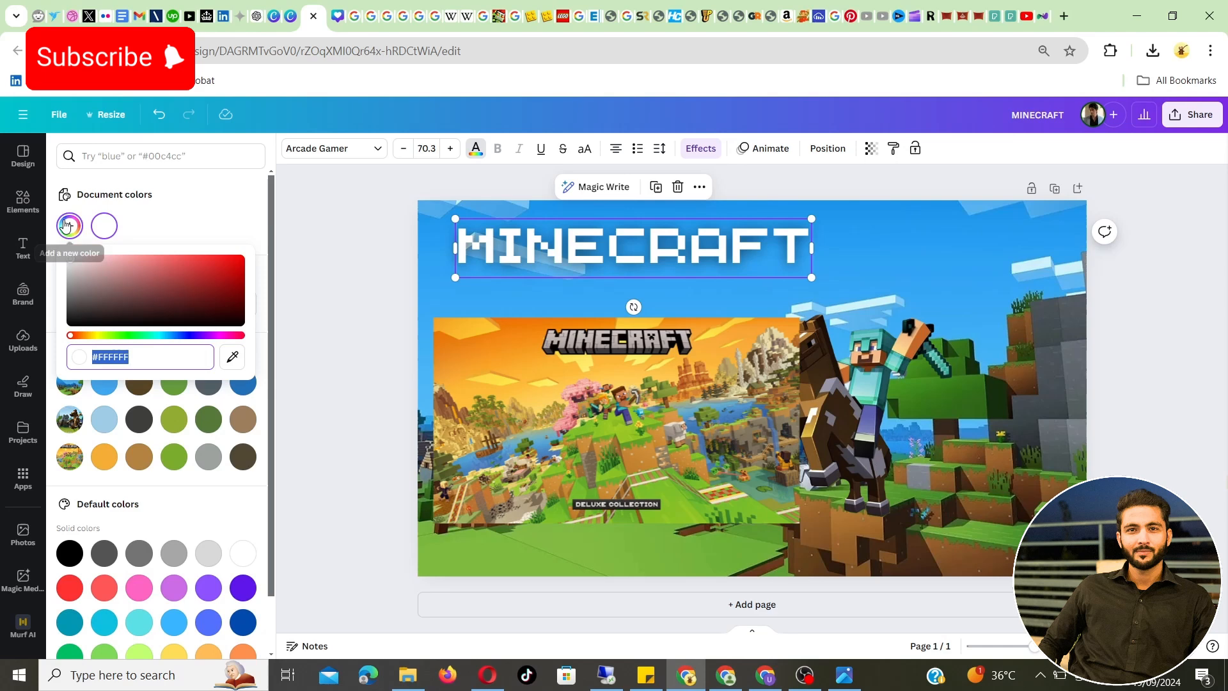
left_click(234, 358)
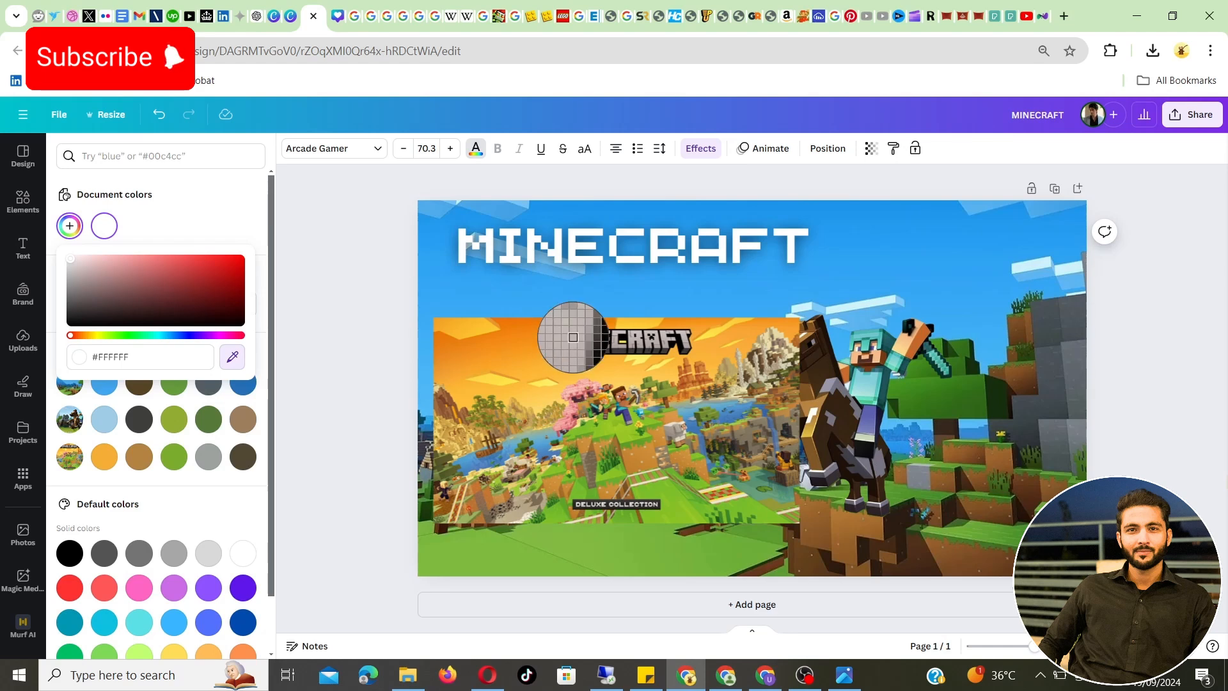
left_click(573, 338)
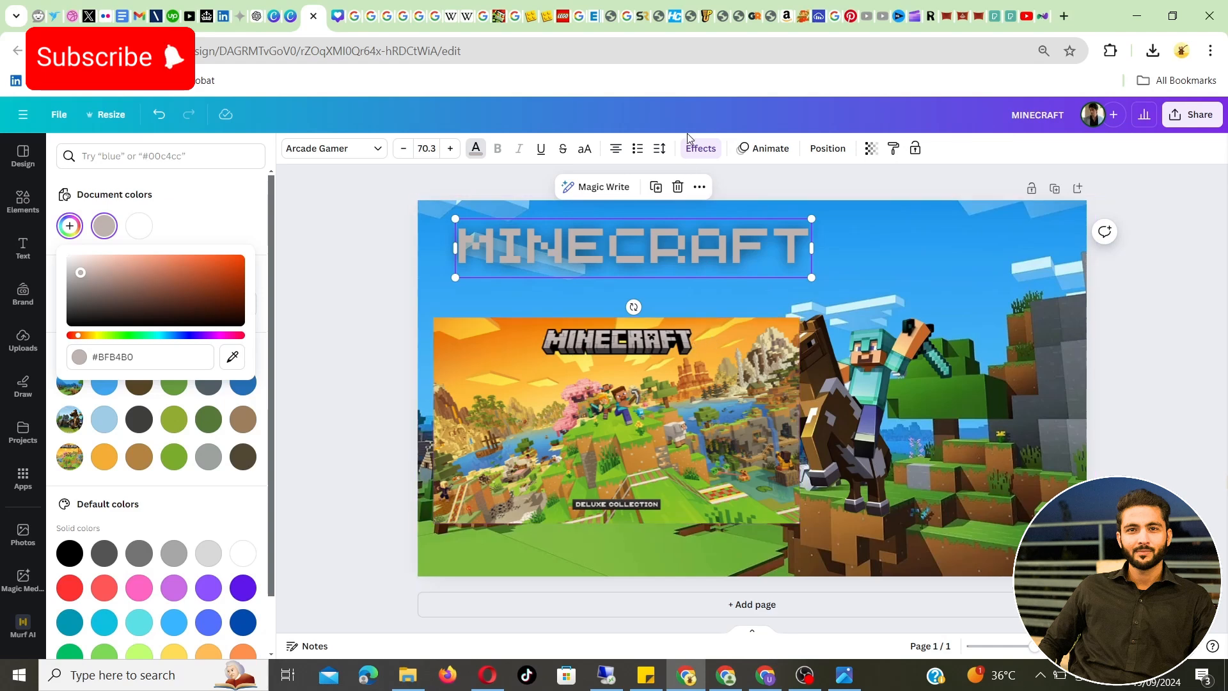
Give the MINECRAFT title an Outline effect in near-black #0F100F sampled from the reference logo, with thickness 137
left_click(701, 150)
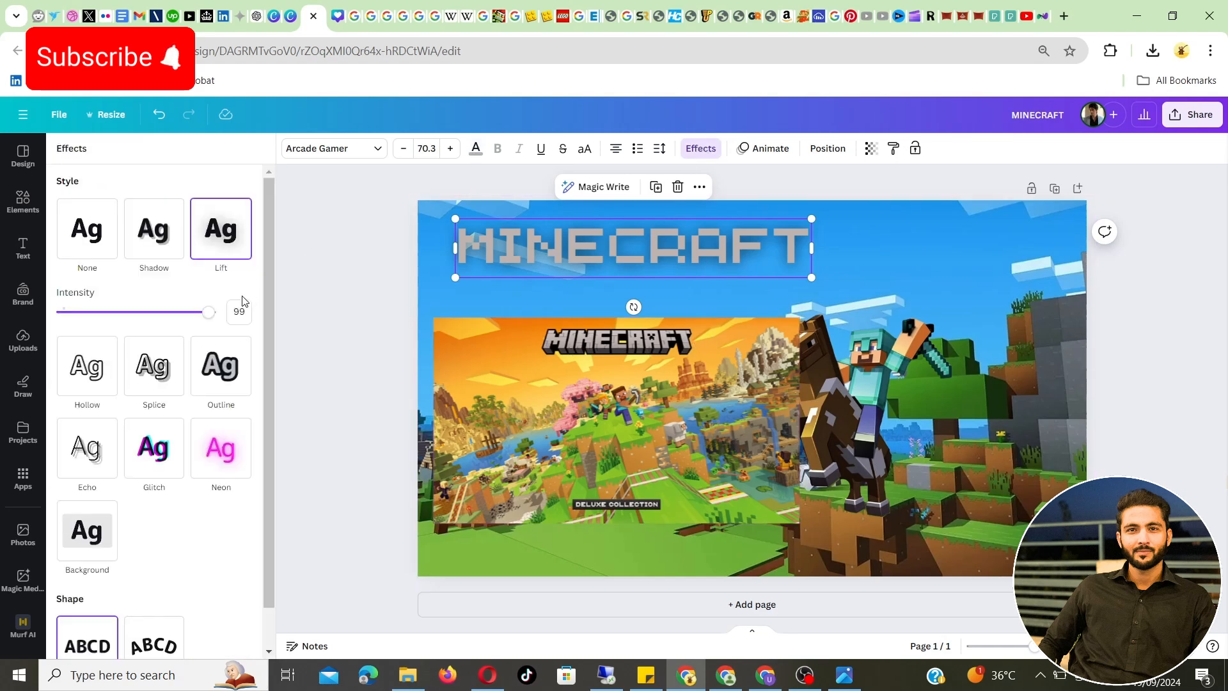
left_click(218, 377)
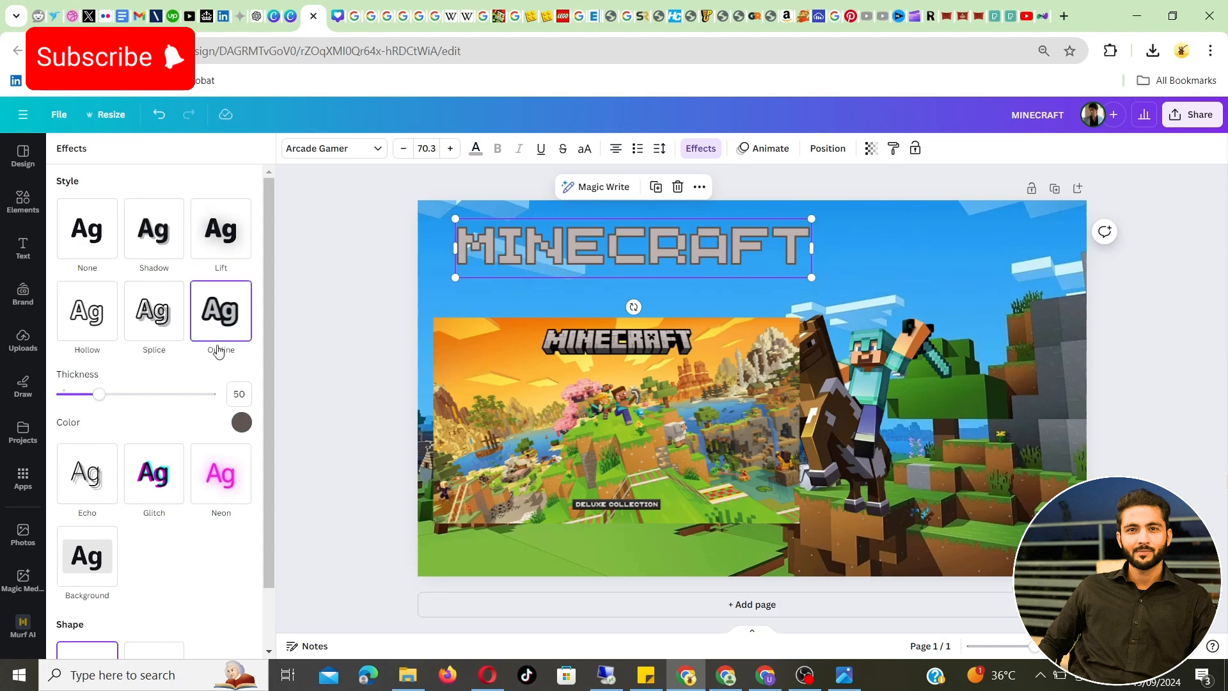
left_click(241, 424)
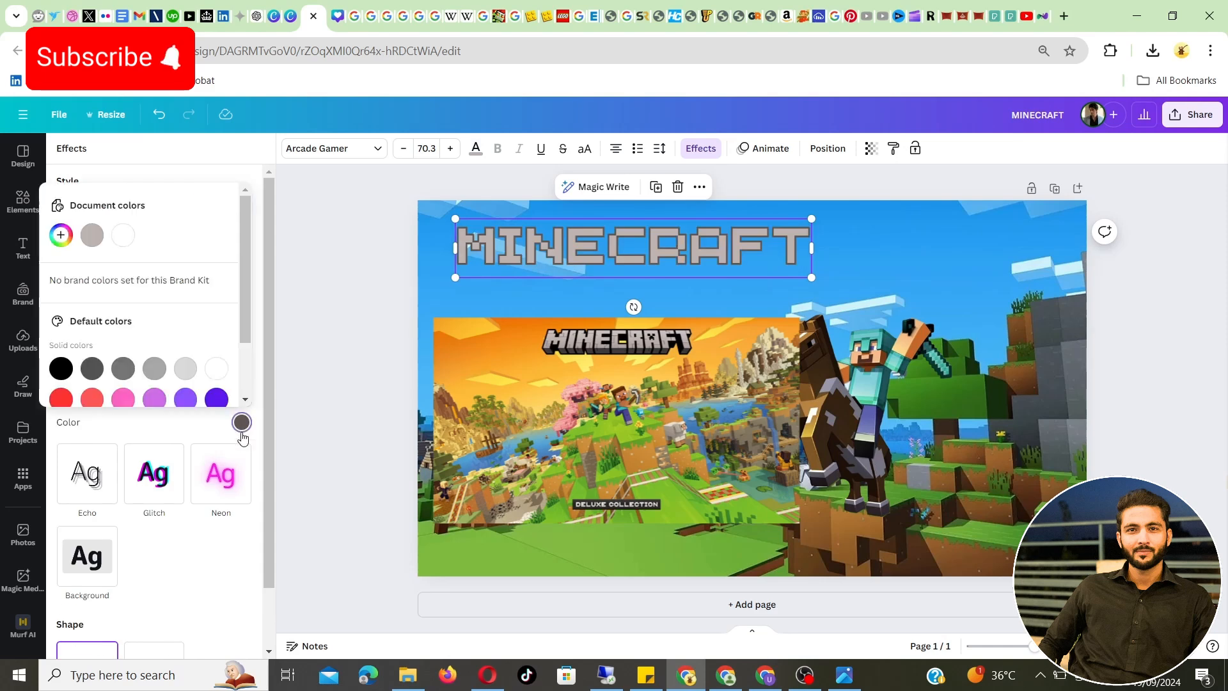
left_click(94, 371)
left_click(61, 235)
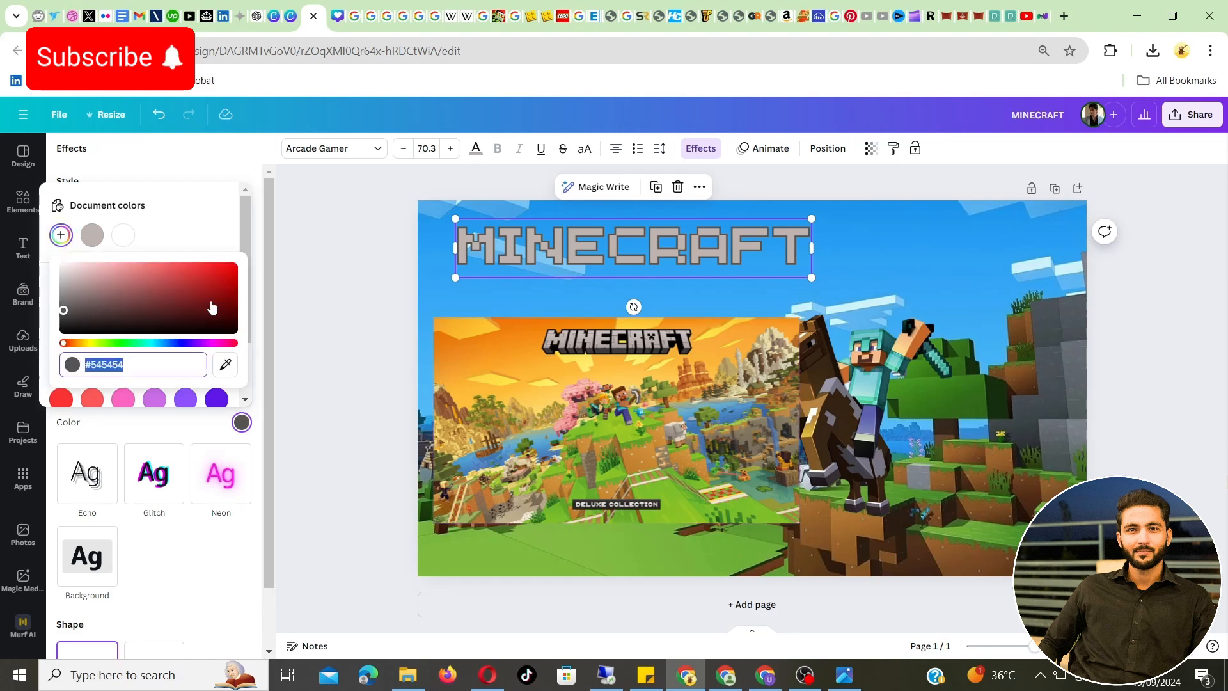
left_click(227, 364)
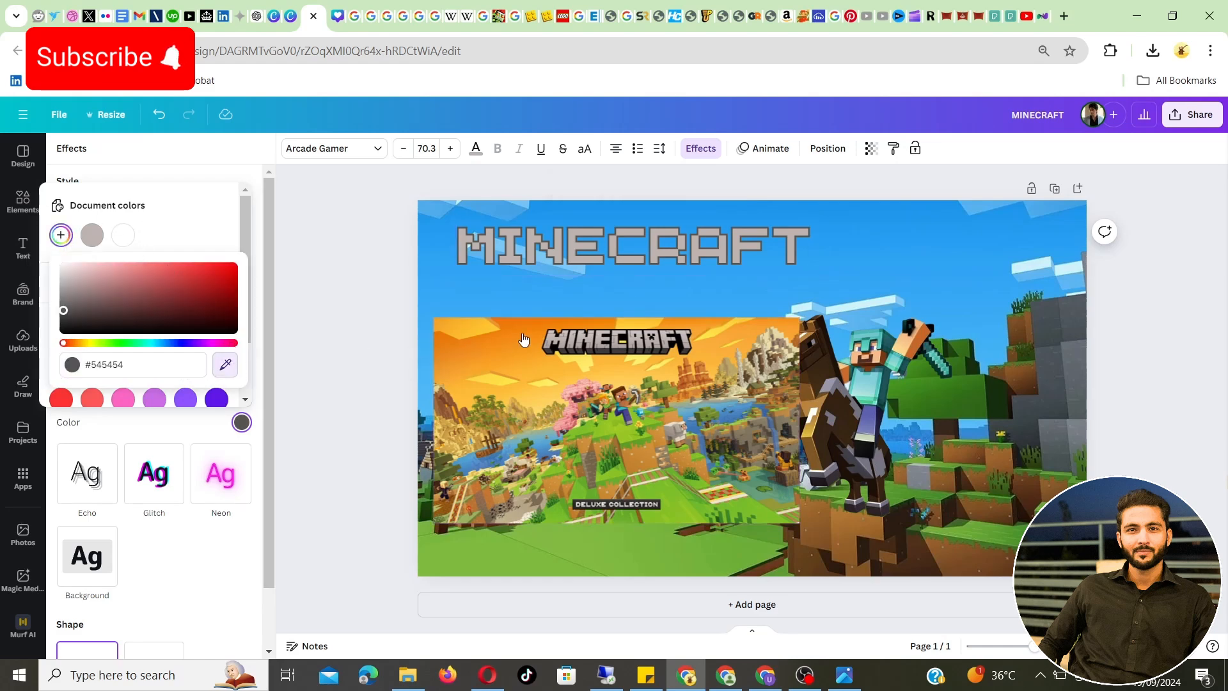
left_click(566, 342)
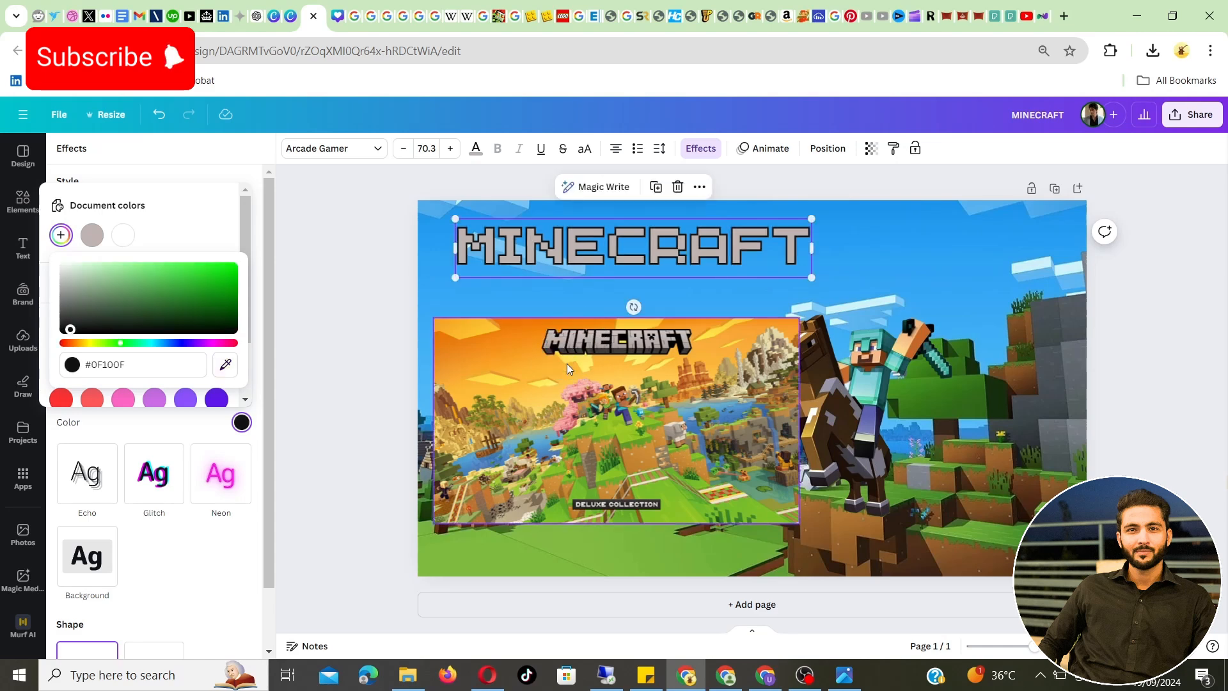
left_click(190, 433)
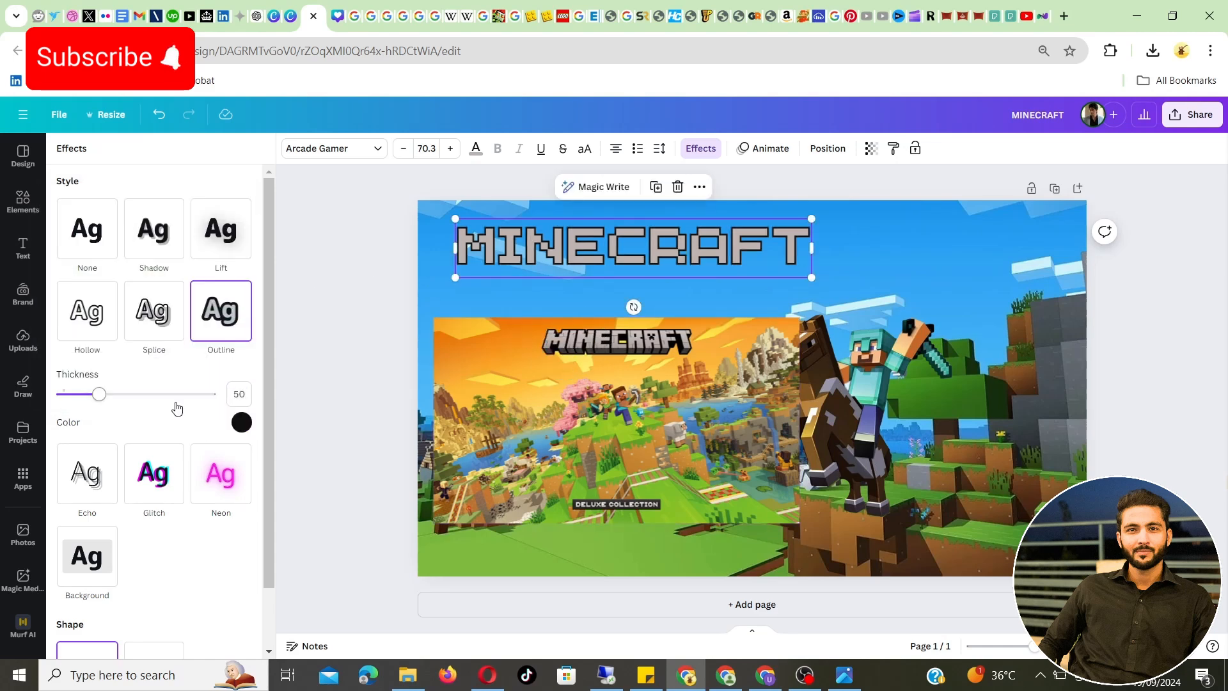
mouse_move(174, 393)
left_mouse_down()
mouse_move(193, 392)
mouse_move(165, 390)
left_mouse_up()
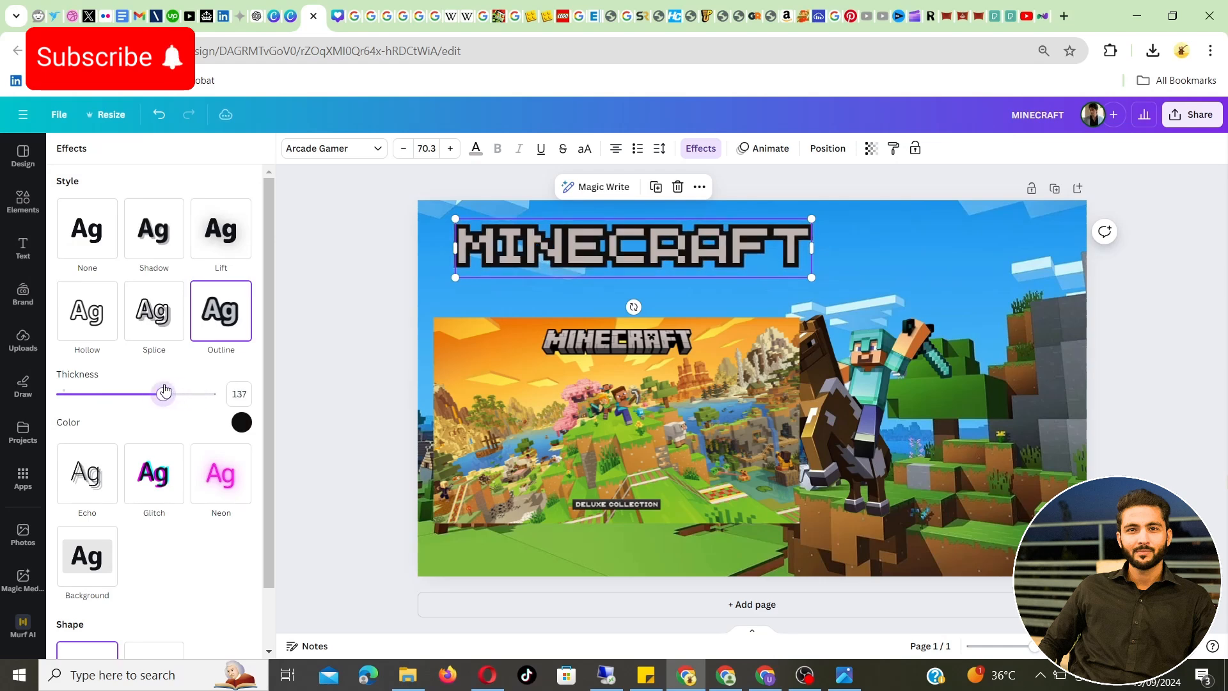
left_click(347, 295)
Remove the Deluxe Collection reference image from the thumbnail
left_click(625, 370)
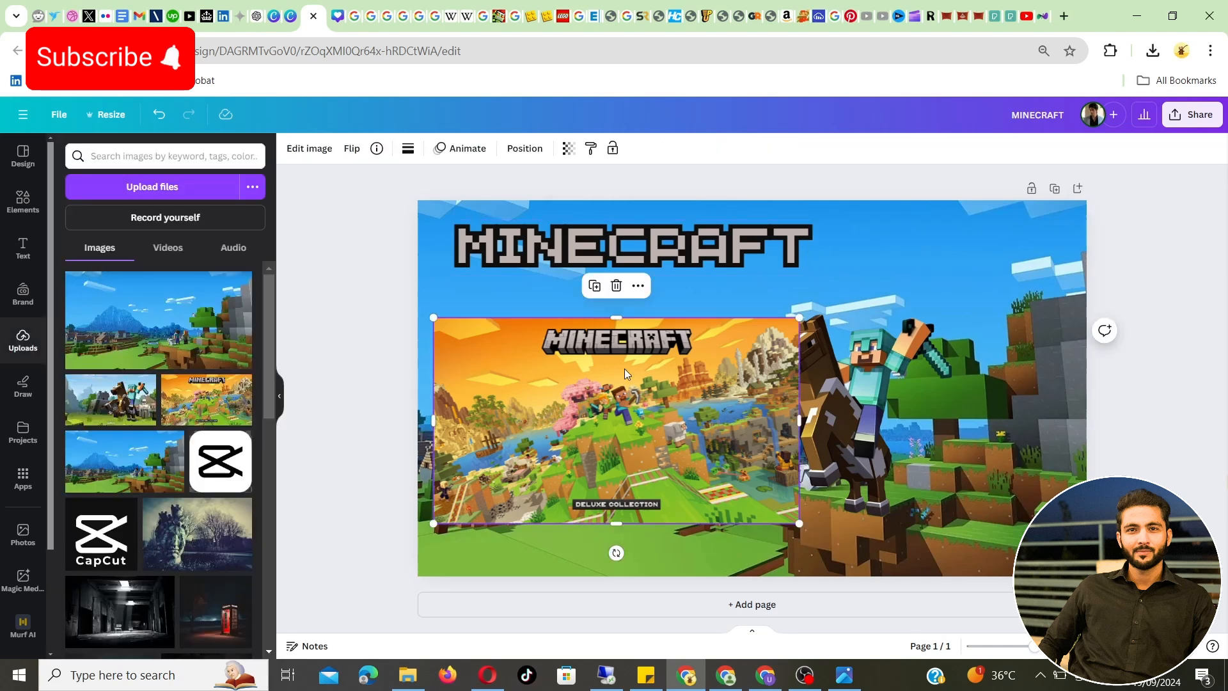
left_click_drag(624, 368, 915, 395)
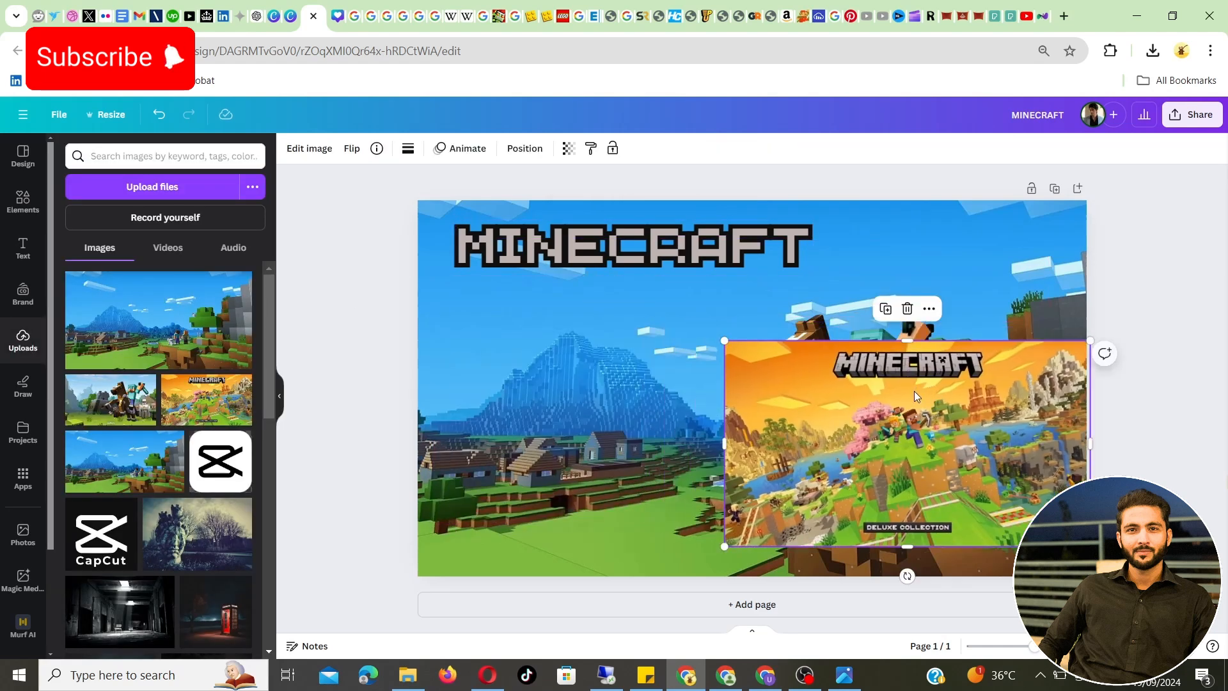
left_click(907, 312)
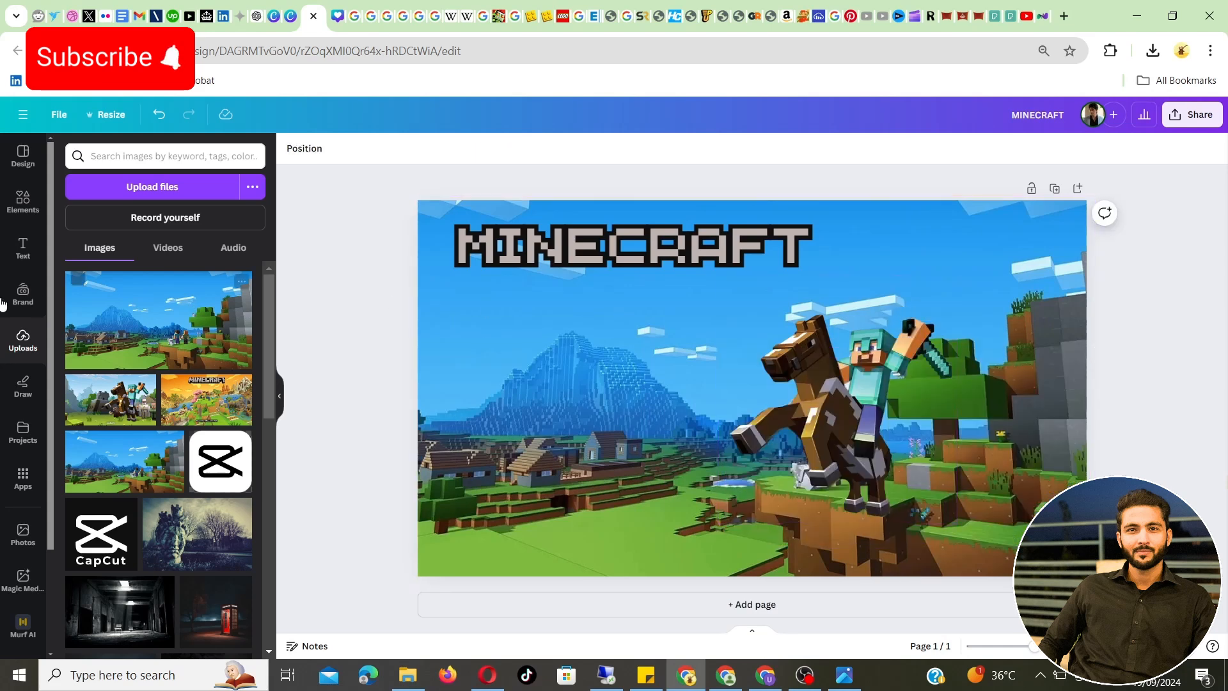
Search the elements library for MINECRAFT
left_click(20, 201)
left_click(154, 155)
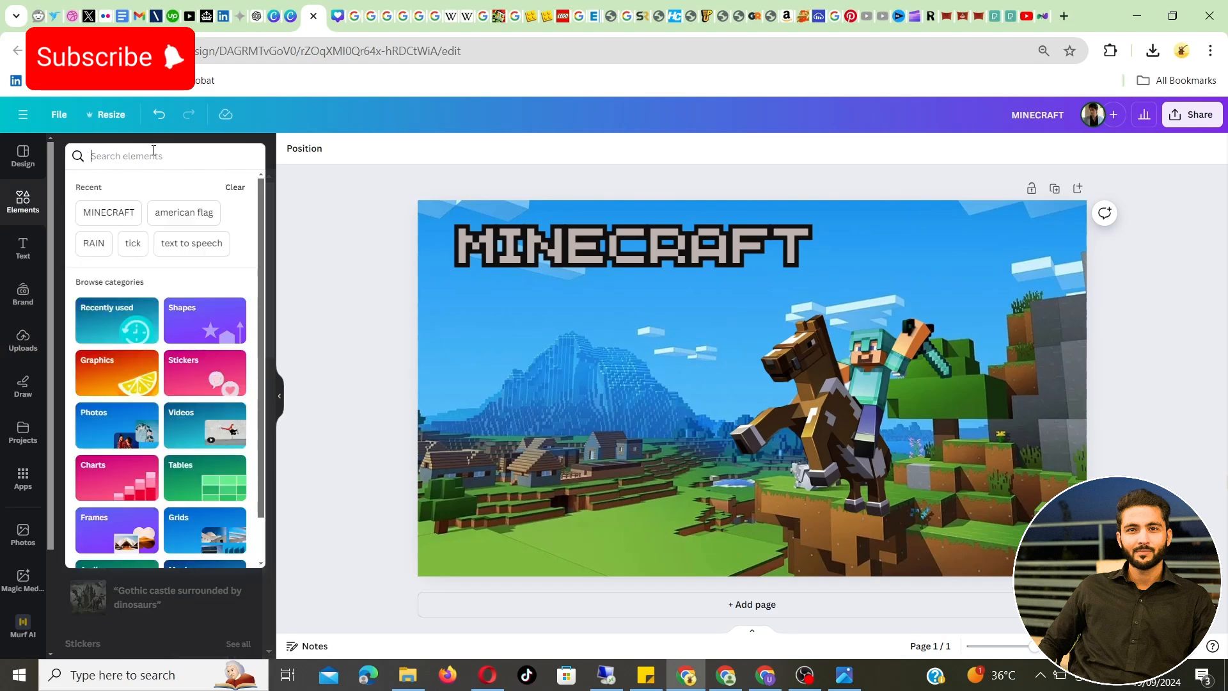
type("MINECRAFT")
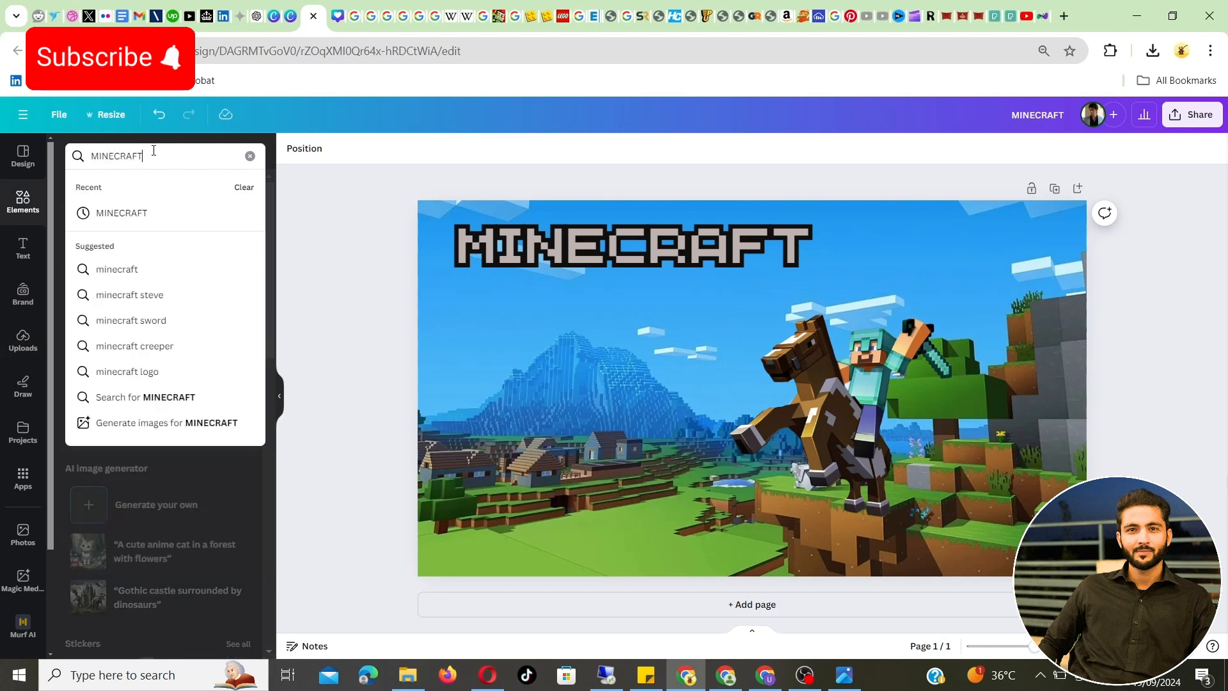
left_click(125, 215)
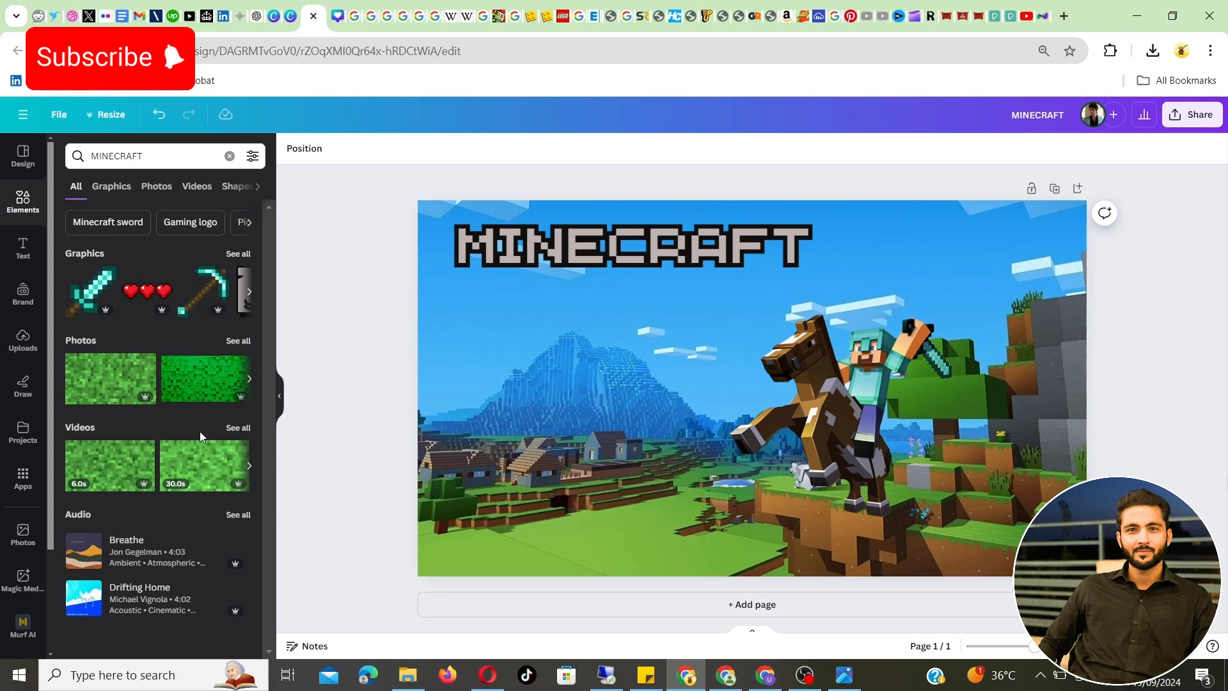
Try out the photo of two toy figures from the MINECRAFT photo results on the thumbnail, and remove it
left_click(237, 344)
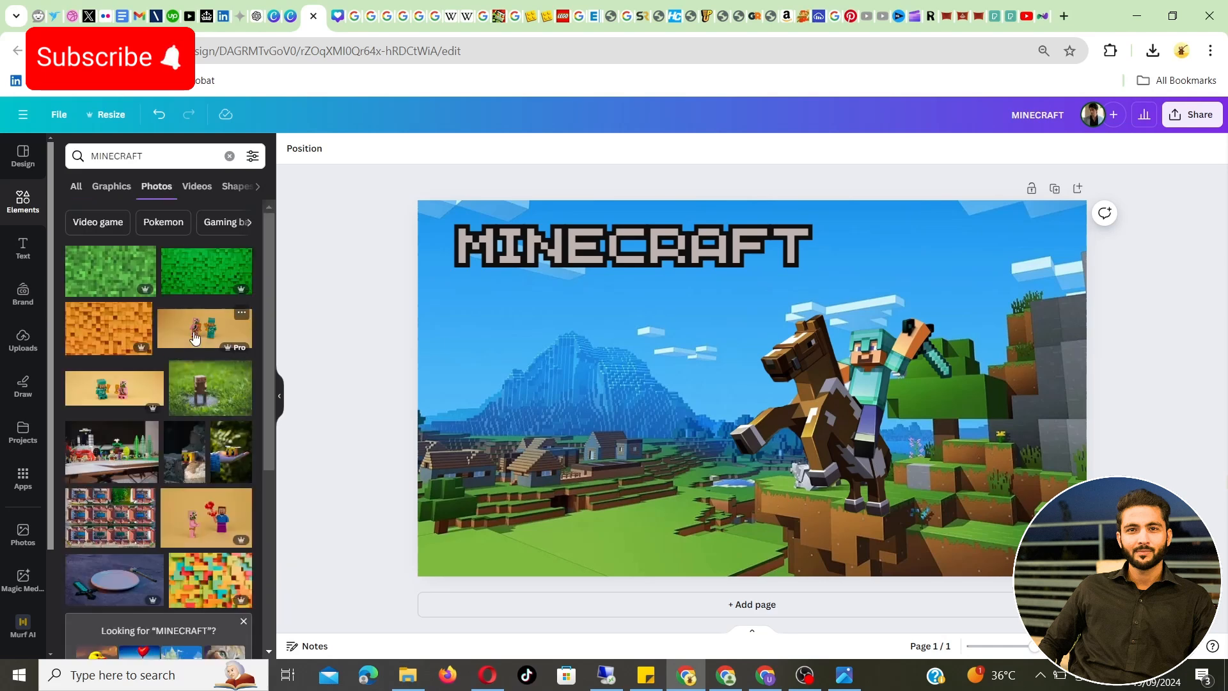
scroll(182, 458, "down", 5)
scroll(182, 459, "down", 5)
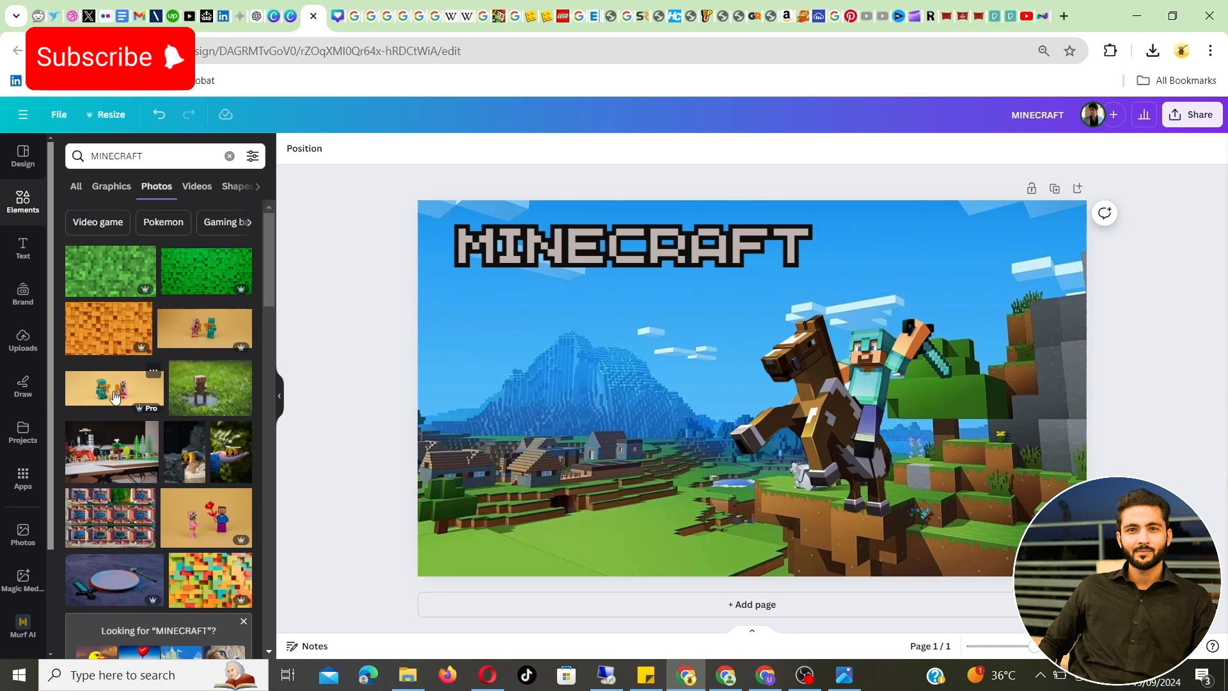
left_click(115, 397)
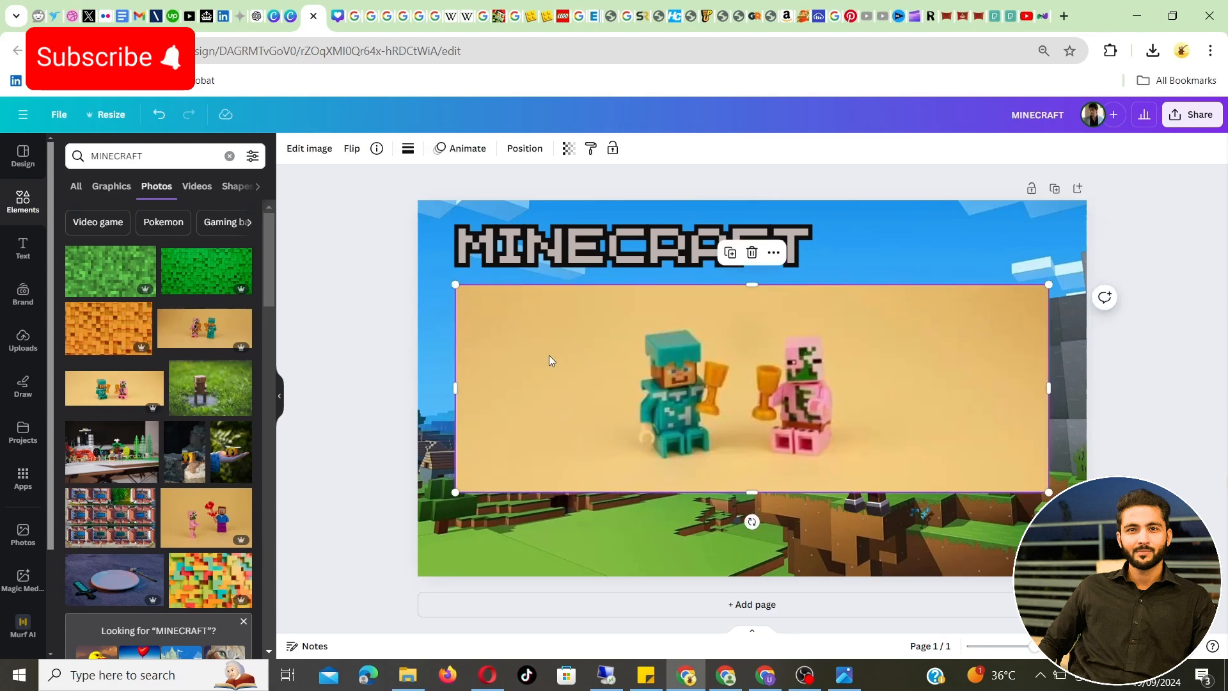
left_click(758, 255)
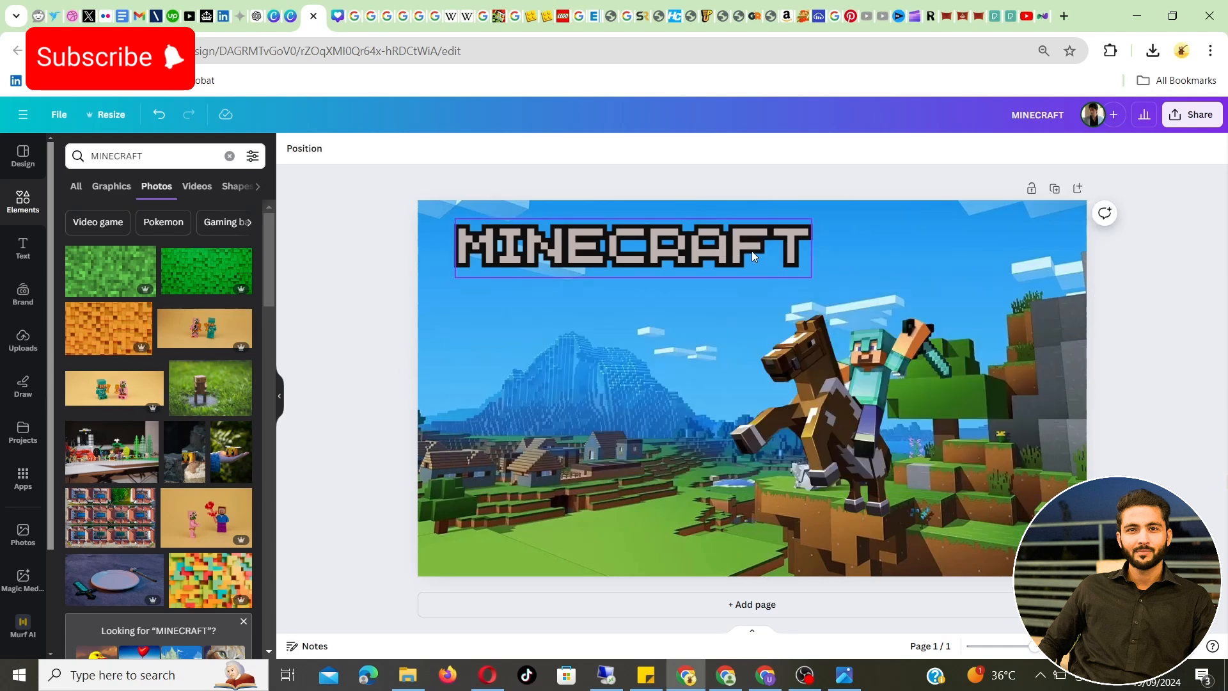
Add the three red pixel hearts graphic, shrink it to about 417 × 150, and place it below the MINECRAFT title
left_click(108, 195)
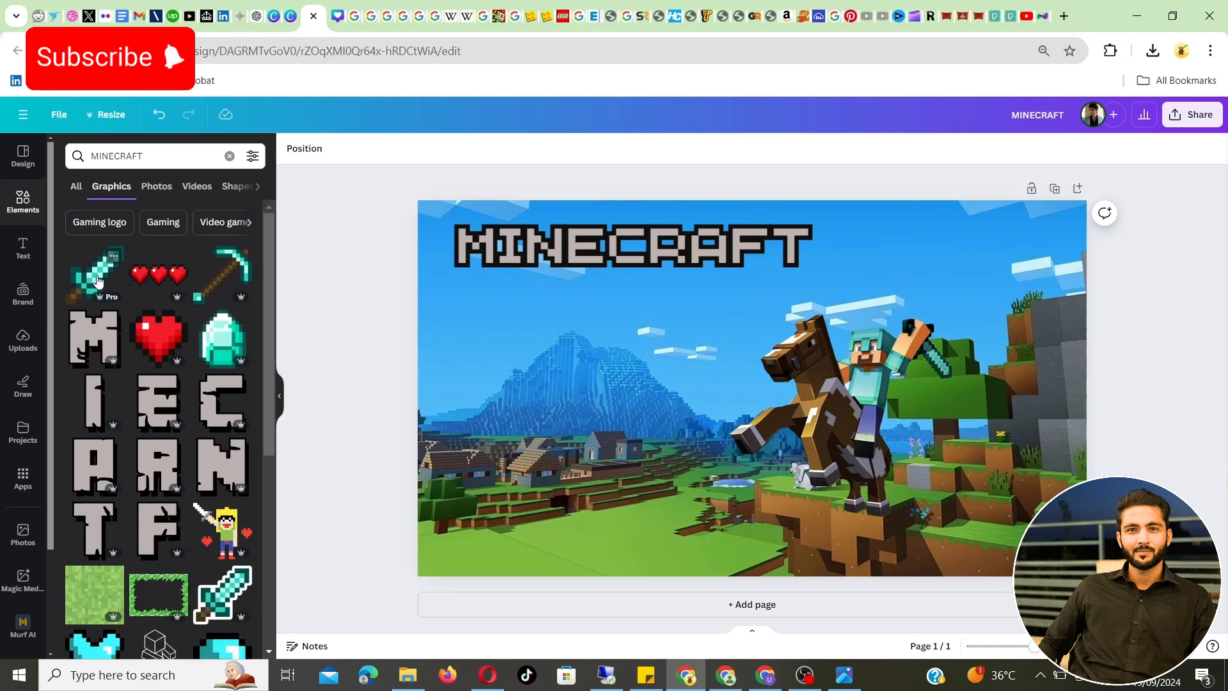
left_click(159, 275)
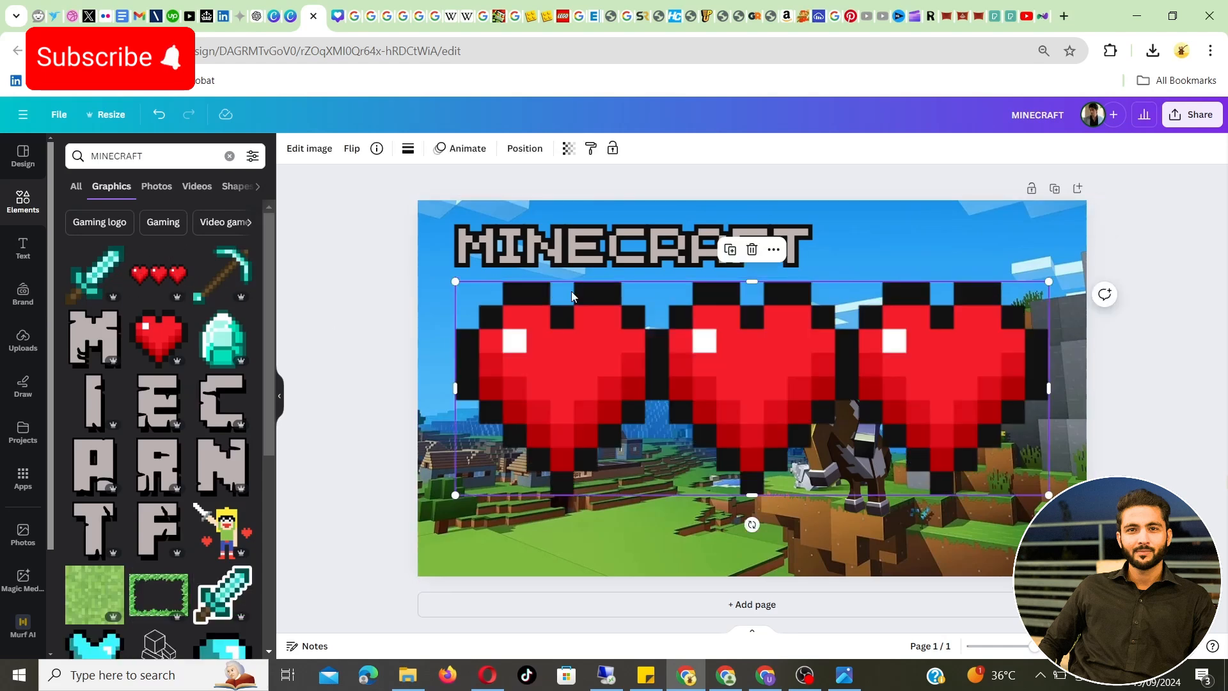
left_click_drag(1049, 494, 679, 341)
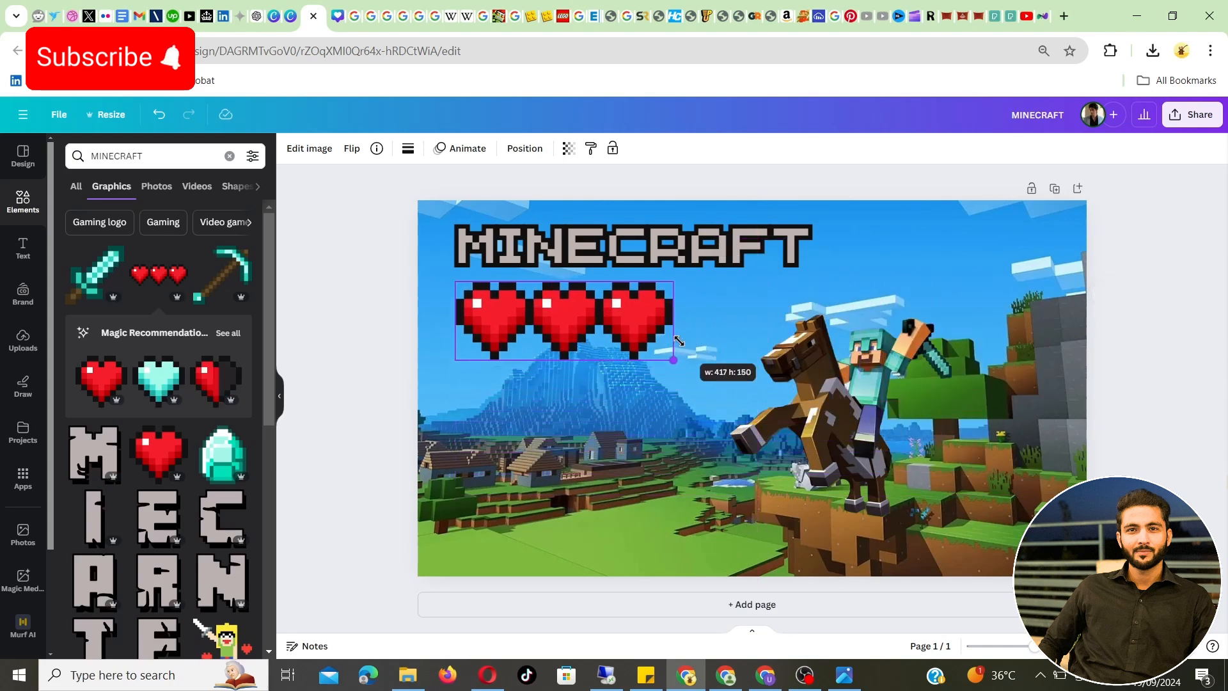
mouse_move(505, 303)
left_mouse_down()
mouse_move(524, 305)
mouse_move(505, 311)
left_mouse_up()
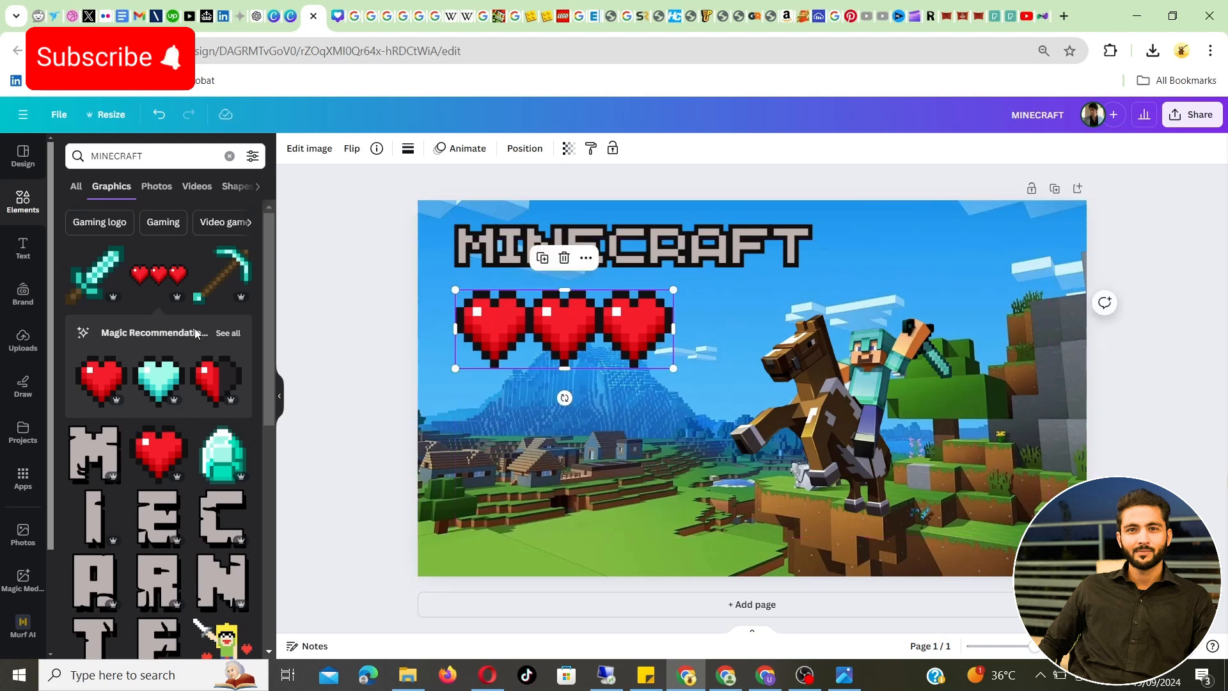
Add the turquoise pixel heart, shrink it to match the red hearts, and place it at the right end of their row
left_click(154, 381)
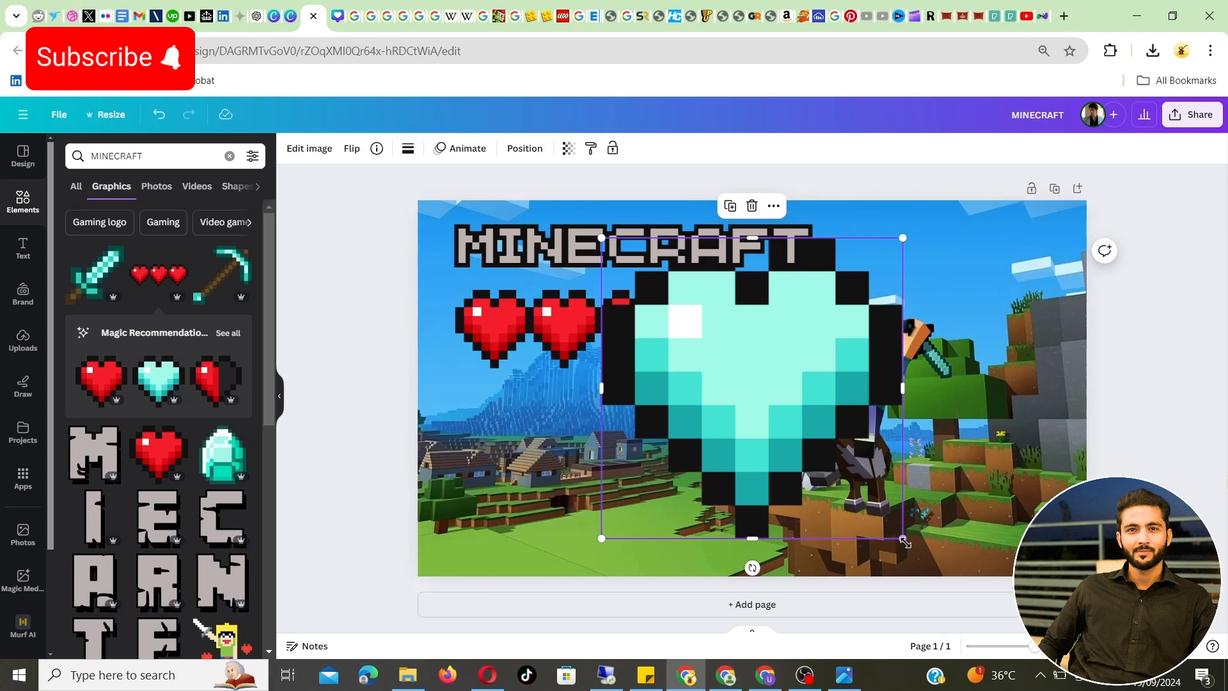
left_click_drag(892, 529, 675, 334)
left_click_drag(658, 284, 734, 339)
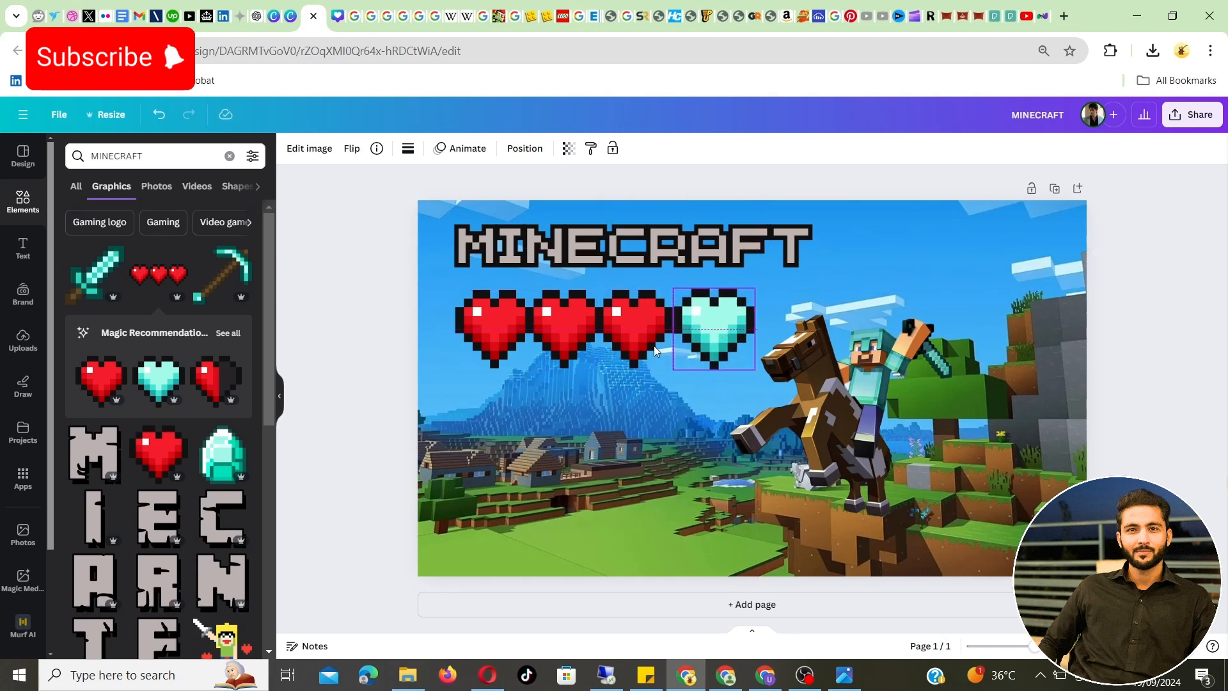
left_click(332, 348)
Add the cracked stone M and I letter graphics, shrink them, and set them side by side near the thumbnail's lower-left corner
scroll(95, 448, "down", 3)
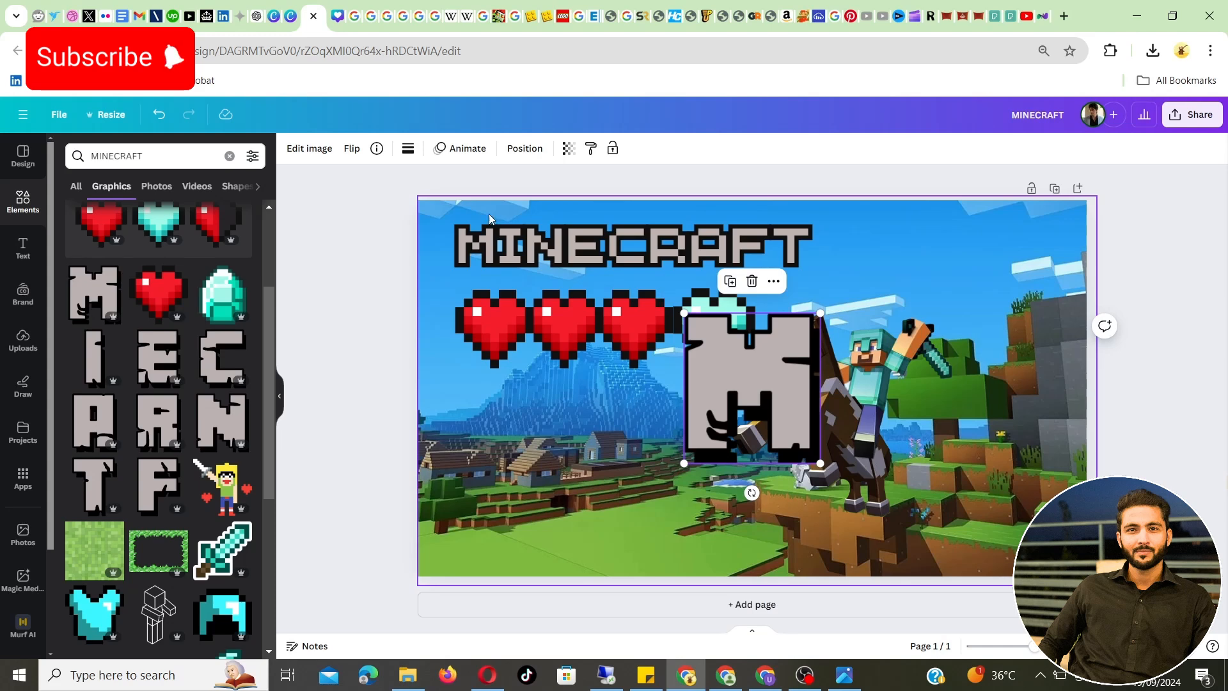
left_click_drag(819, 462, 771, 404)
left_click_drag(735, 361, 504, 503)
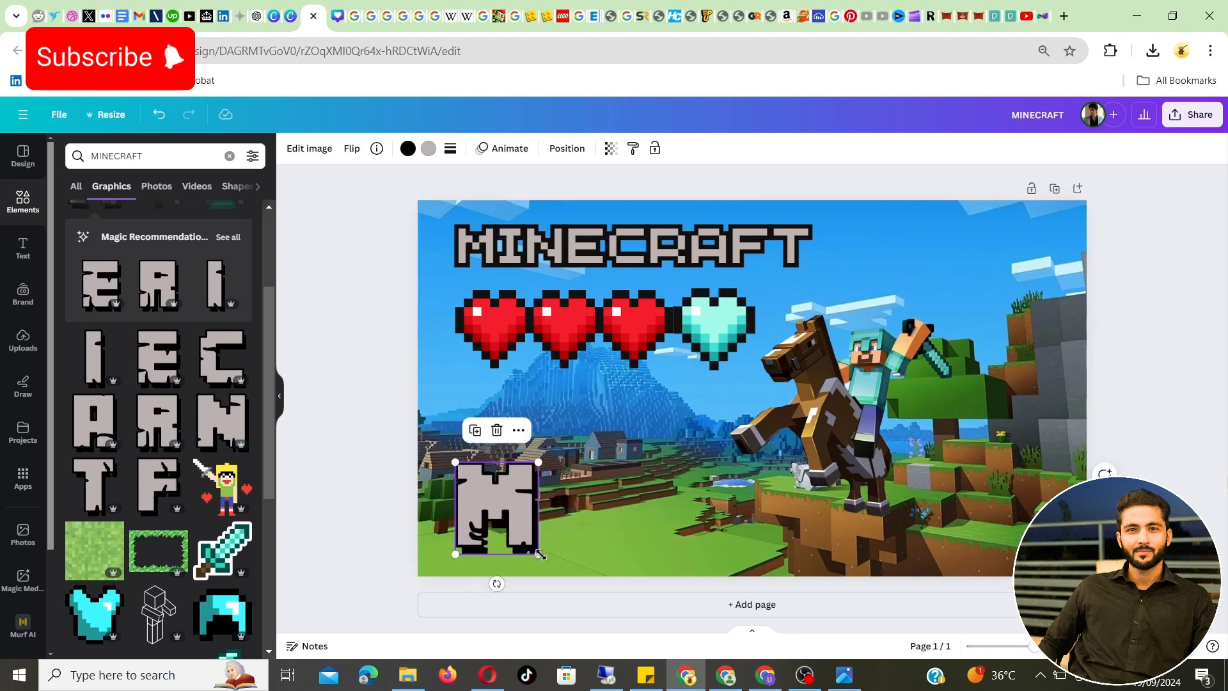
left_click_drag(539, 553, 510, 545)
left_click(109, 358)
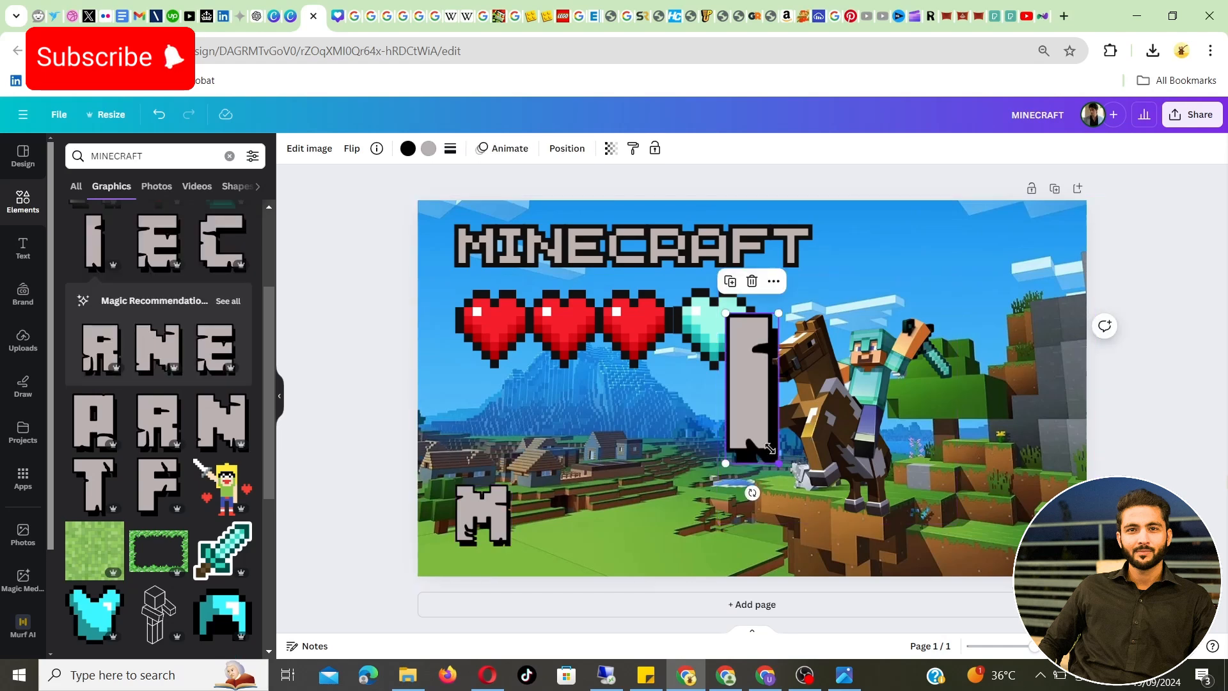
left_click_drag(779, 461, 510, 550)
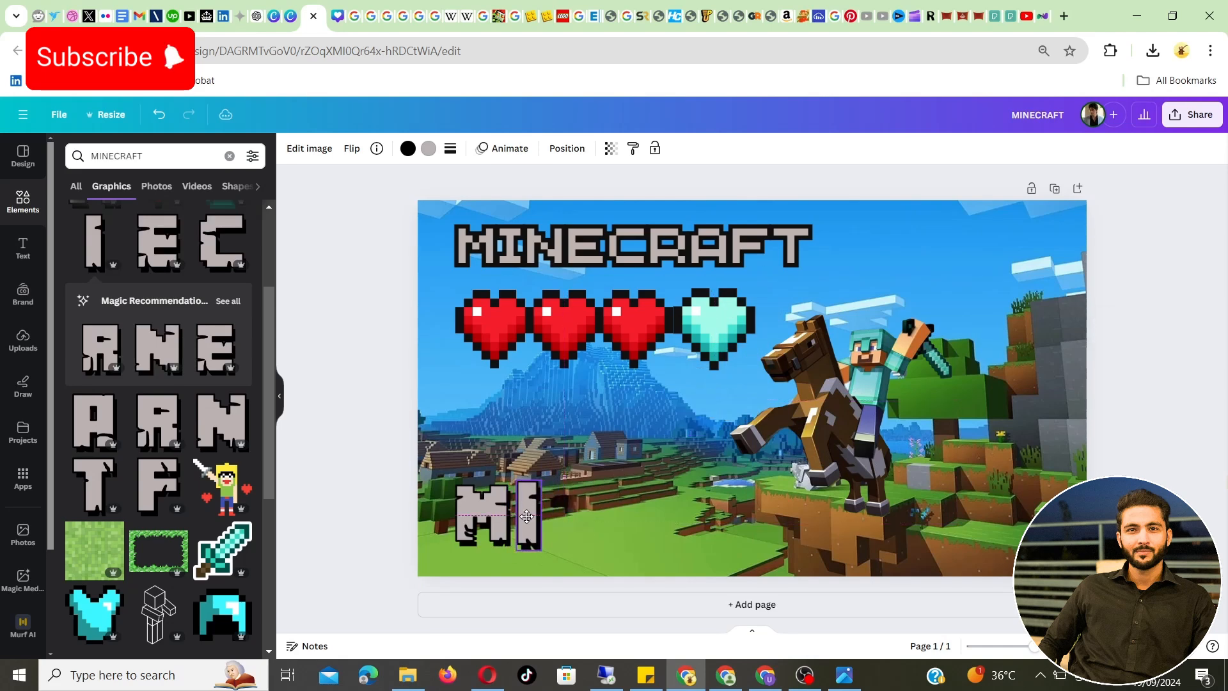
Add the matching cracked stone N, E and C letter graphics to the thumbnail
left_click(154, 336)
left_click(152, 248)
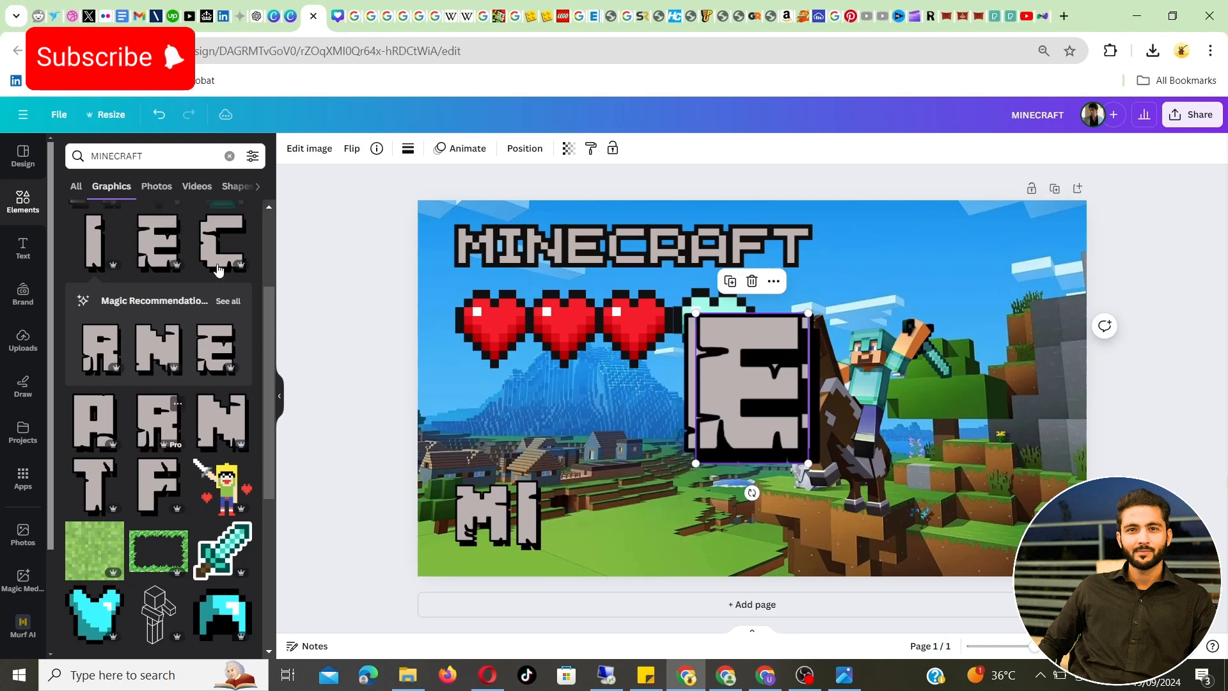
left_click(215, 237)
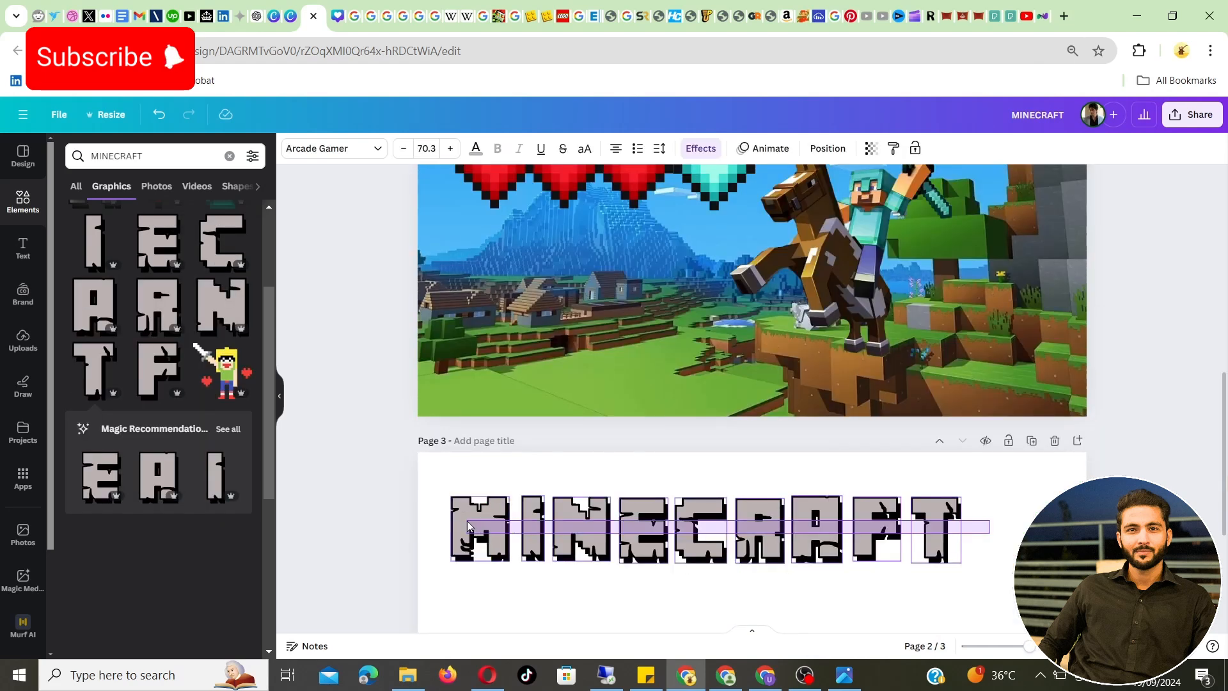
Move the assembled MINECRAFT letter graphics from page 3 onto the thumbnail on page 2
left_click_drag(467, 520, 506, 297)
scroll(474, 513, "up", 2)
scroll(526, 558, "down", 2)
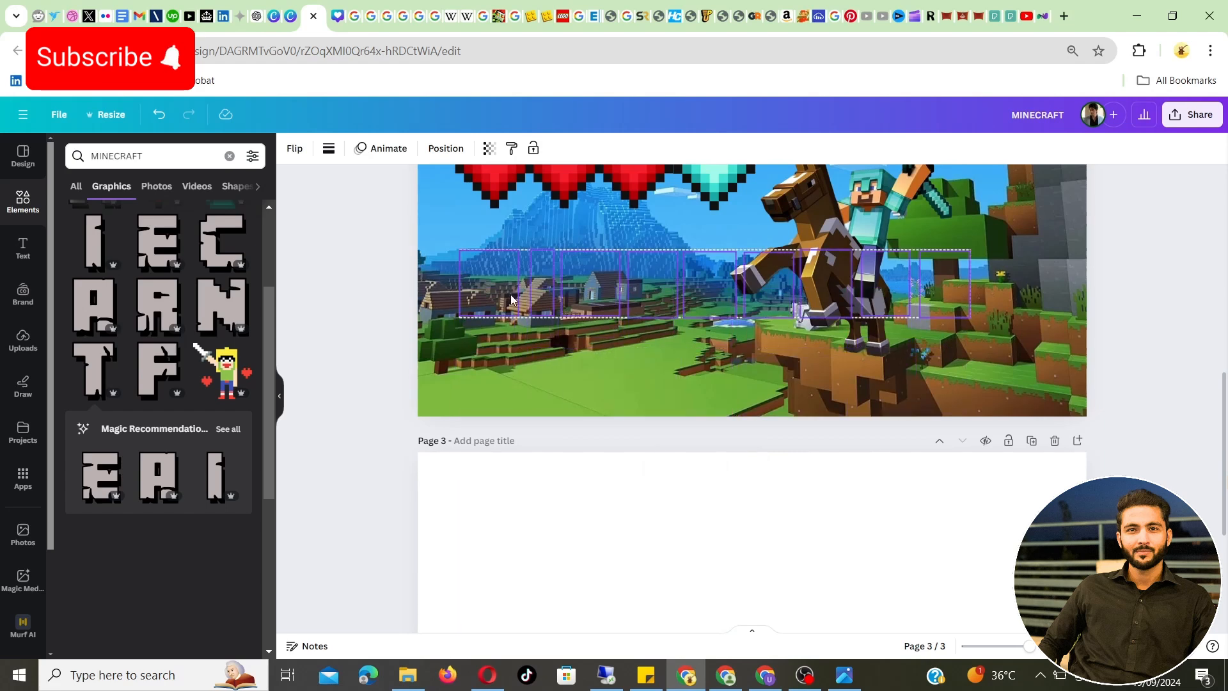
Delete the old outlined MINECRAFT text title from the top of page 2
scroll(550, 443, "up", 5)
left_click(541, 432)
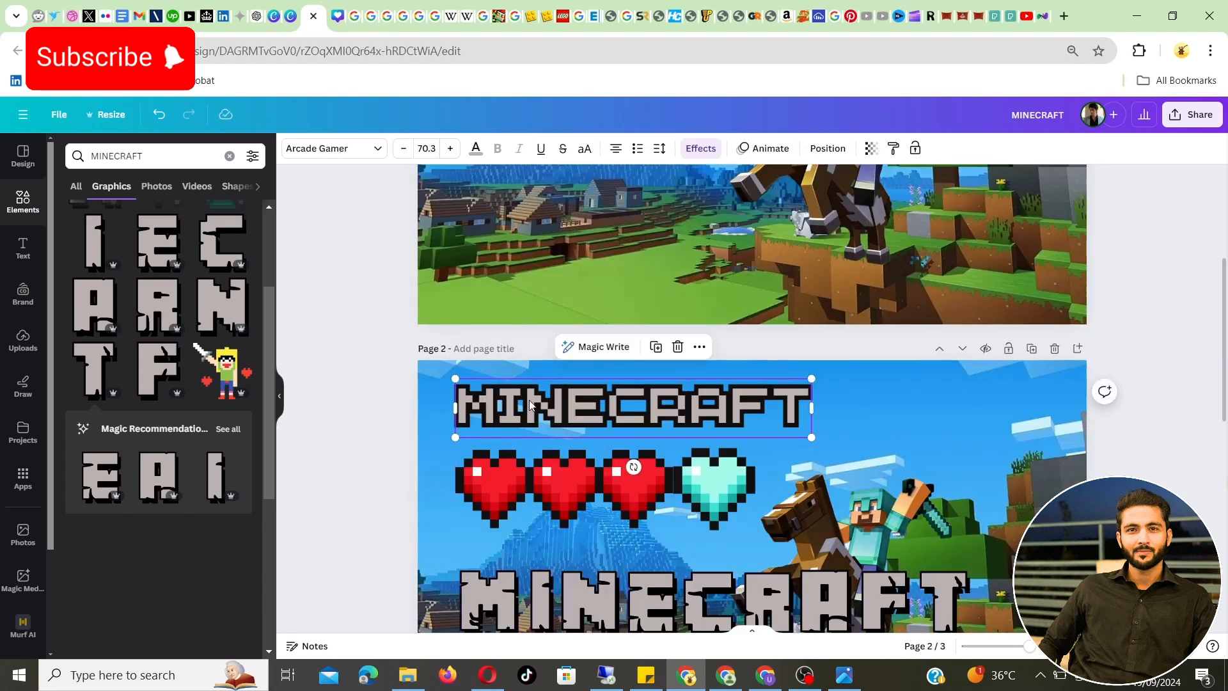
left_click(678, 346)
scroll(1044, 421, "down", 3)
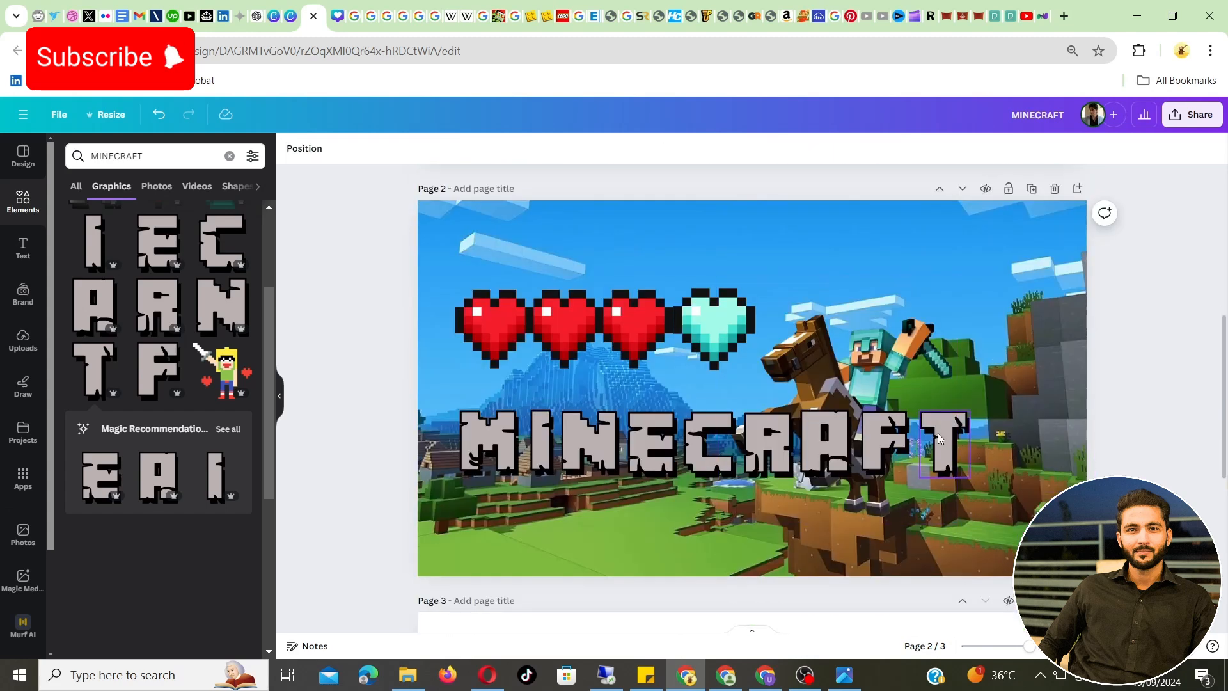
Select all the MINECRAFT letter graphics without the background elements and move them to the top of the thumbnail as the title
left_click_drag(1138, 452, 502, 434)
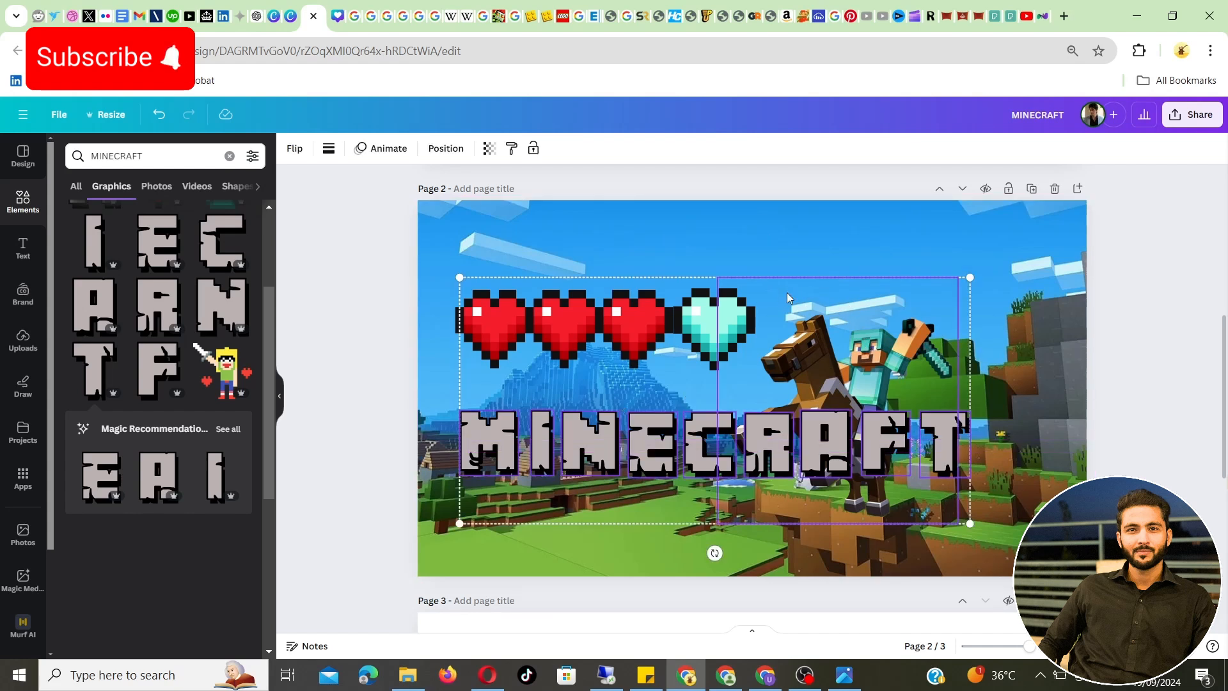
left_click(915, 352, "shift")
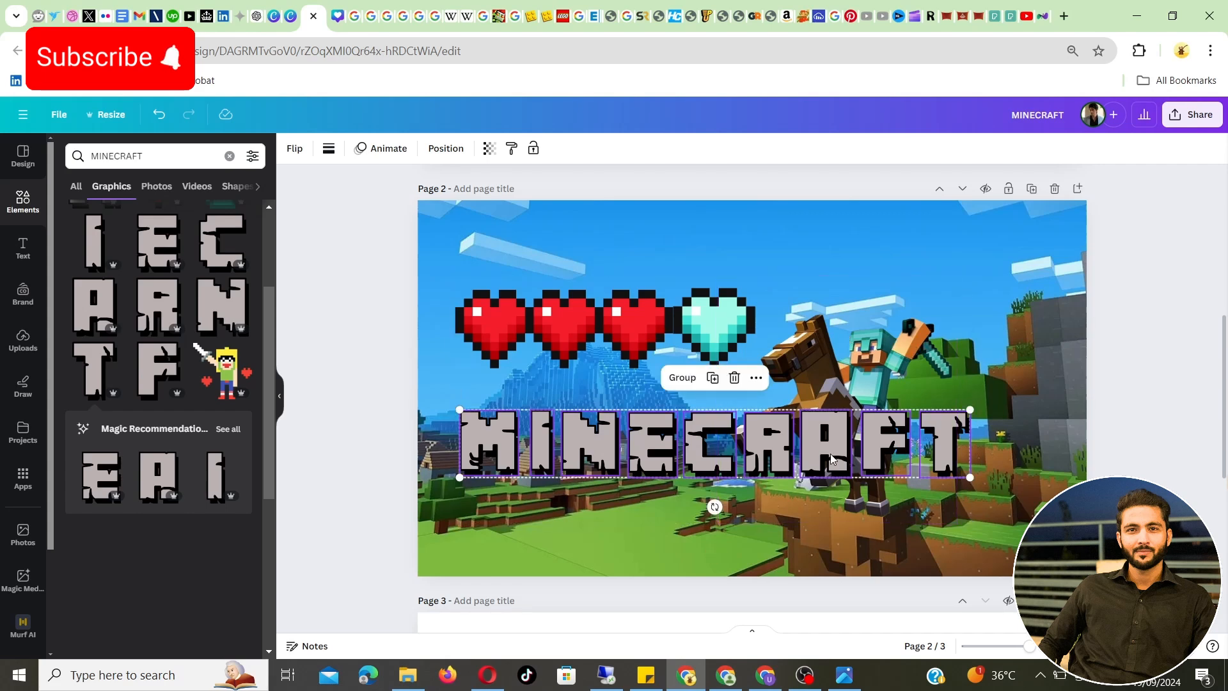
left_click_drag(831, 458, 814, 265)
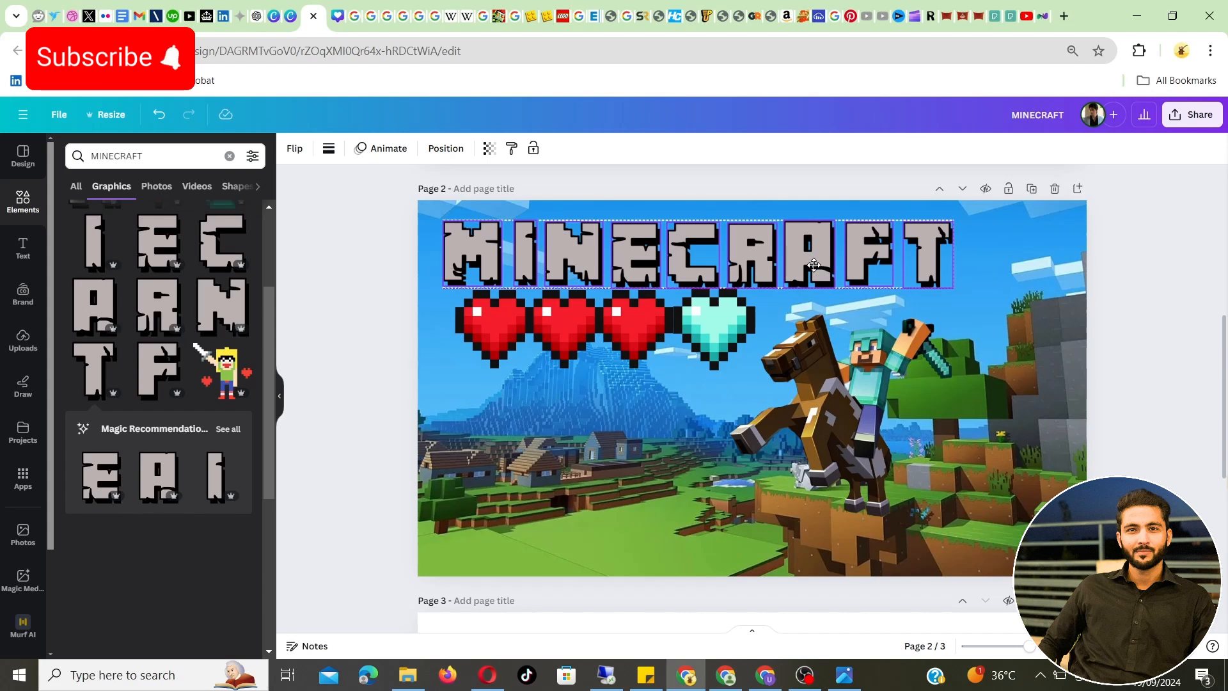
Move the red hearts and the turquoise heart down so their row sits clear of the new title, starting at its left edge
left_click_drag(500, 347, 488, 379)
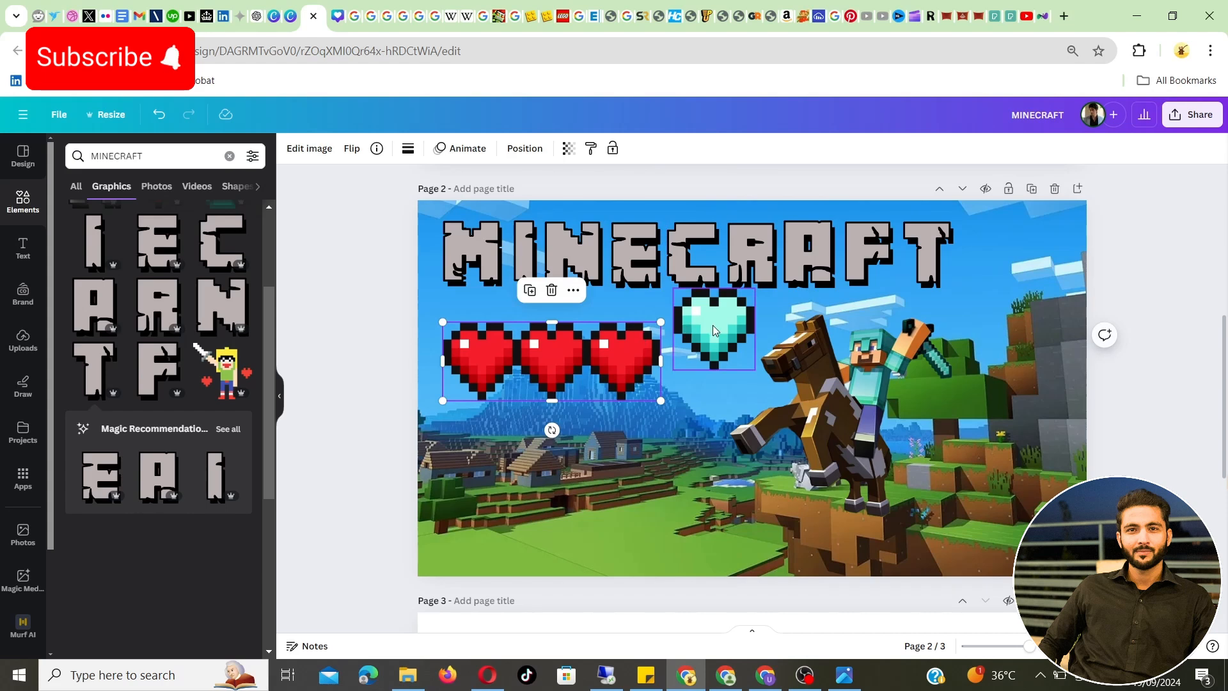
left_click_drag(713, 326, 706, 359)
left_click(359, 362)
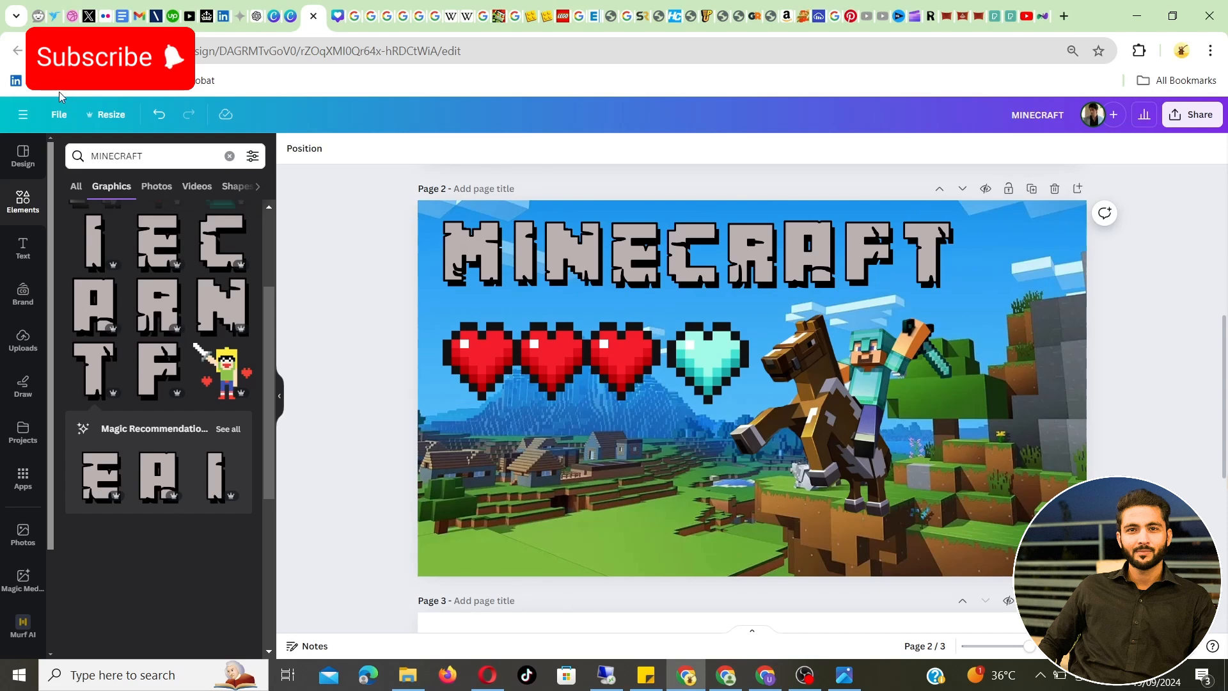
scroll(159, 346, "up", 3)
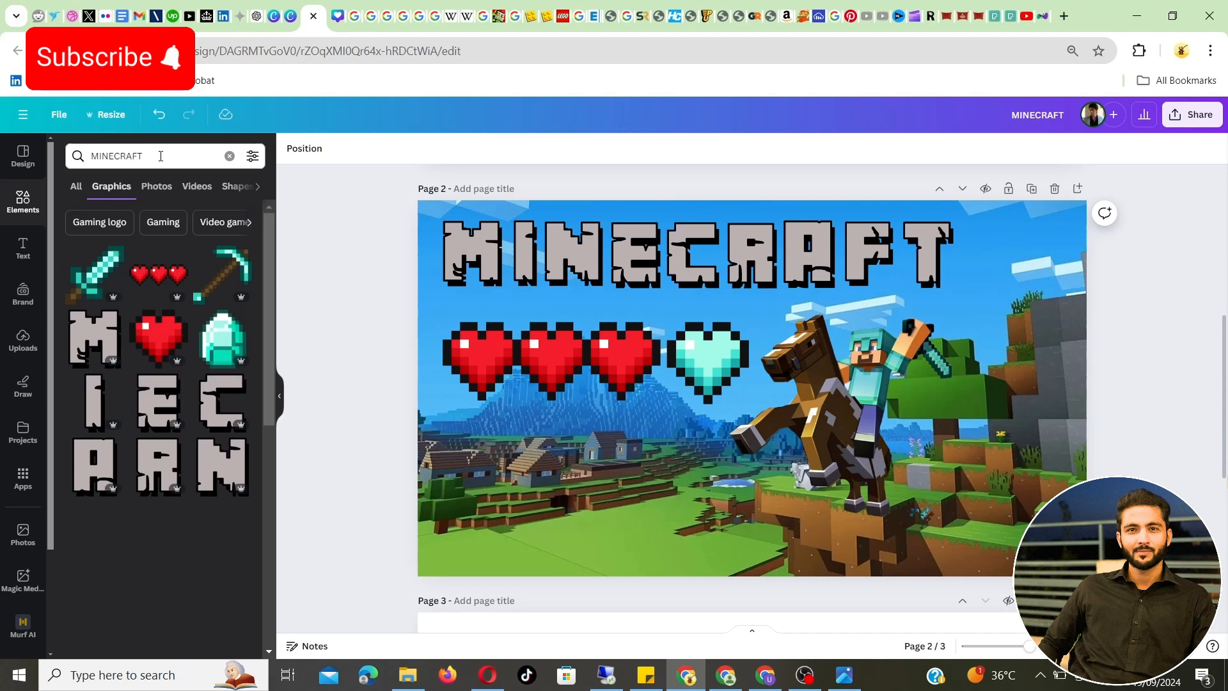
left_click_drag(159, 158, 101, 163)
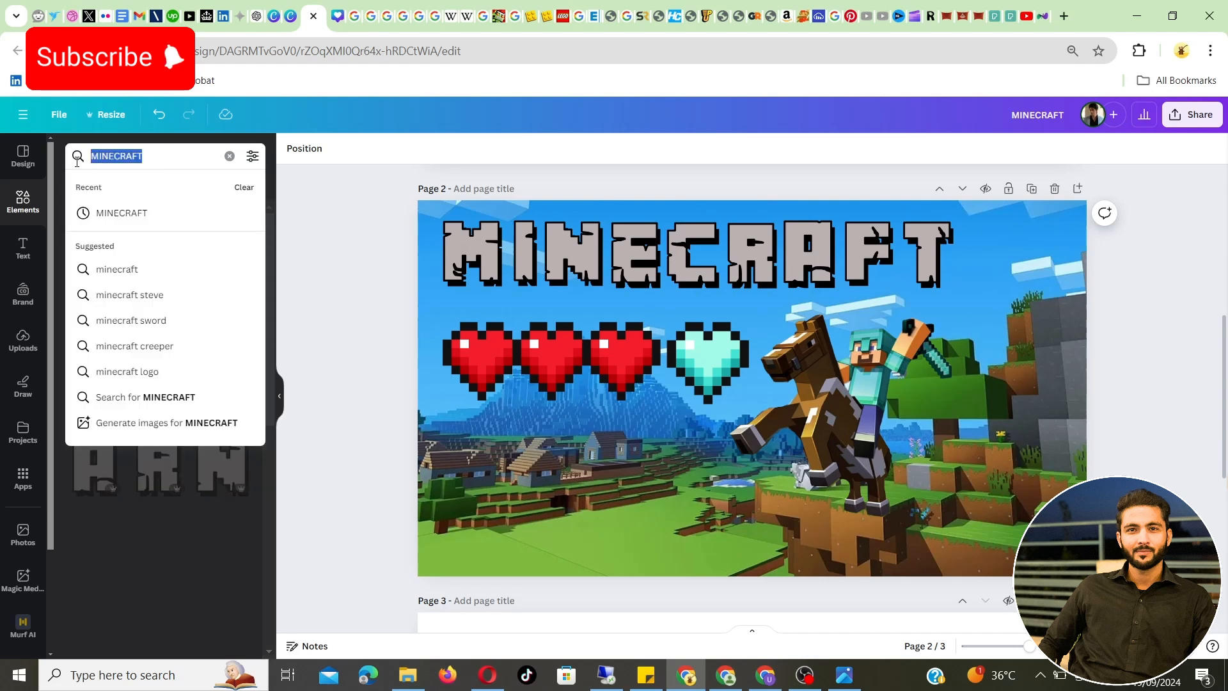
left_click(23, 246)
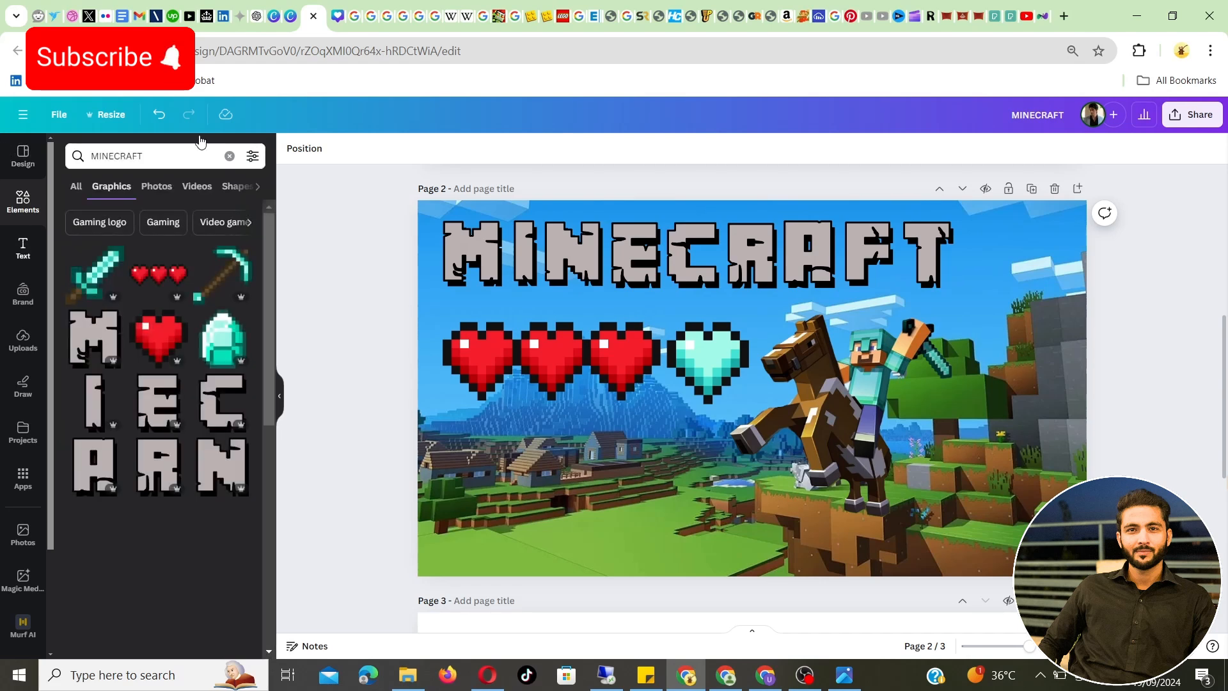
left_click(144, 154)
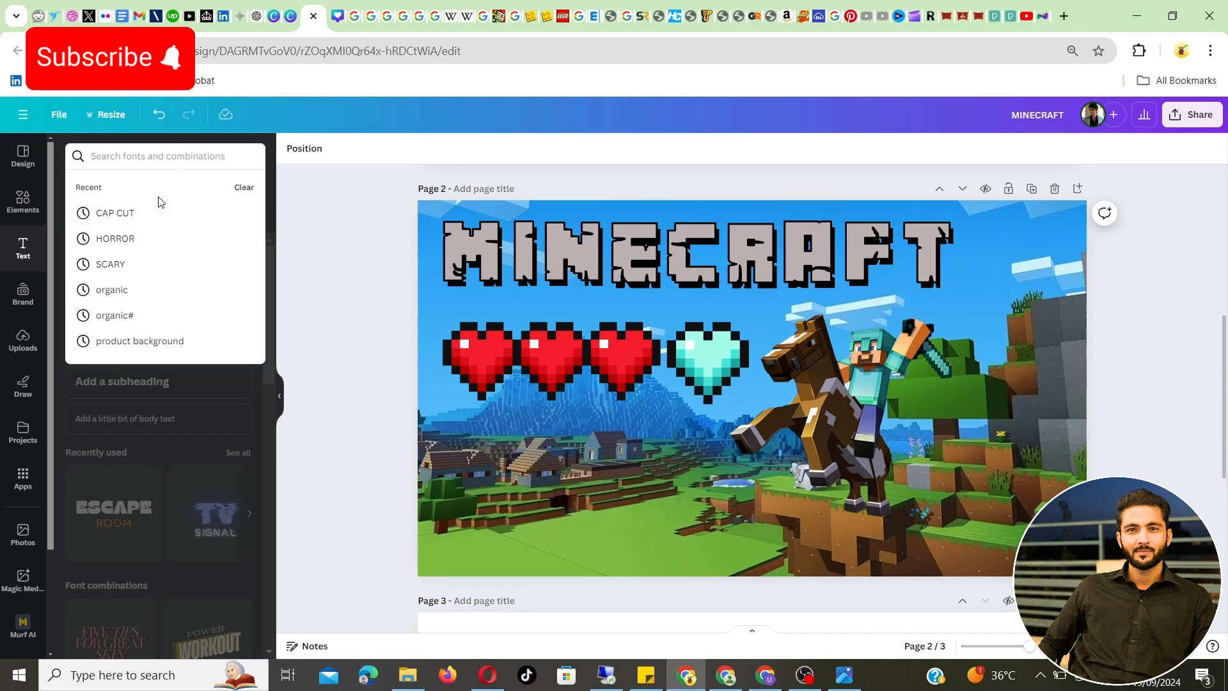
Add a heading text box to page 2 and place it in the lower-left area of the thumbnail
left_click(29, 253)
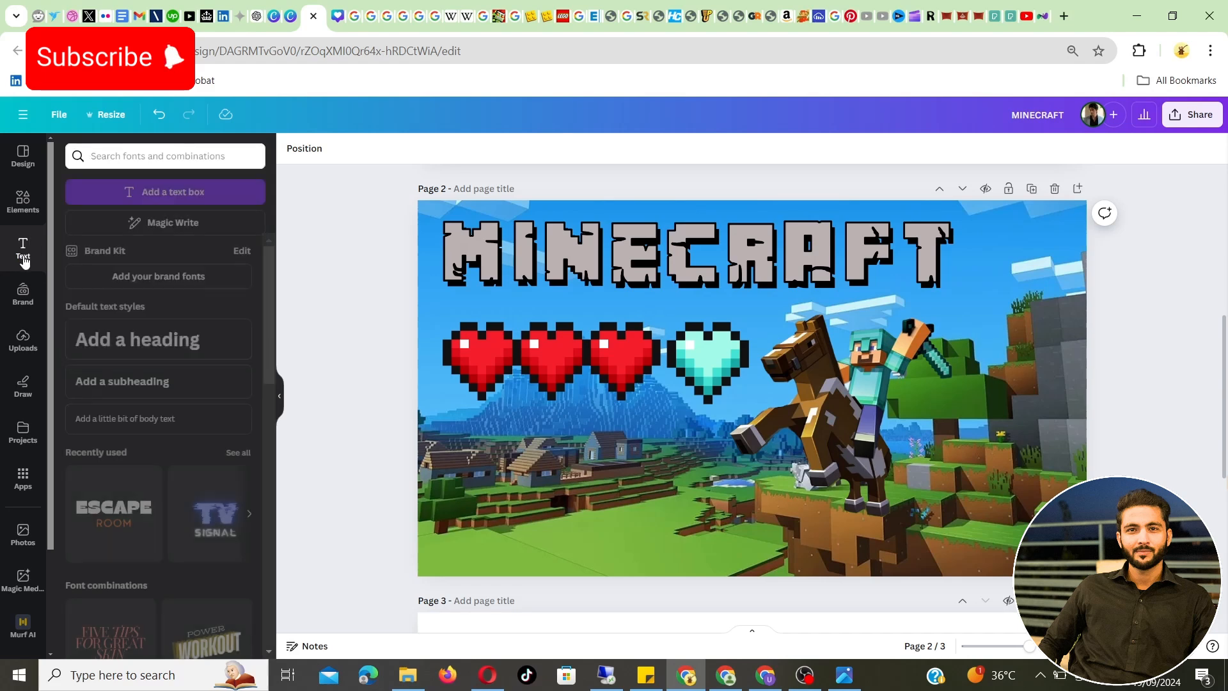
left_click(213, 351)
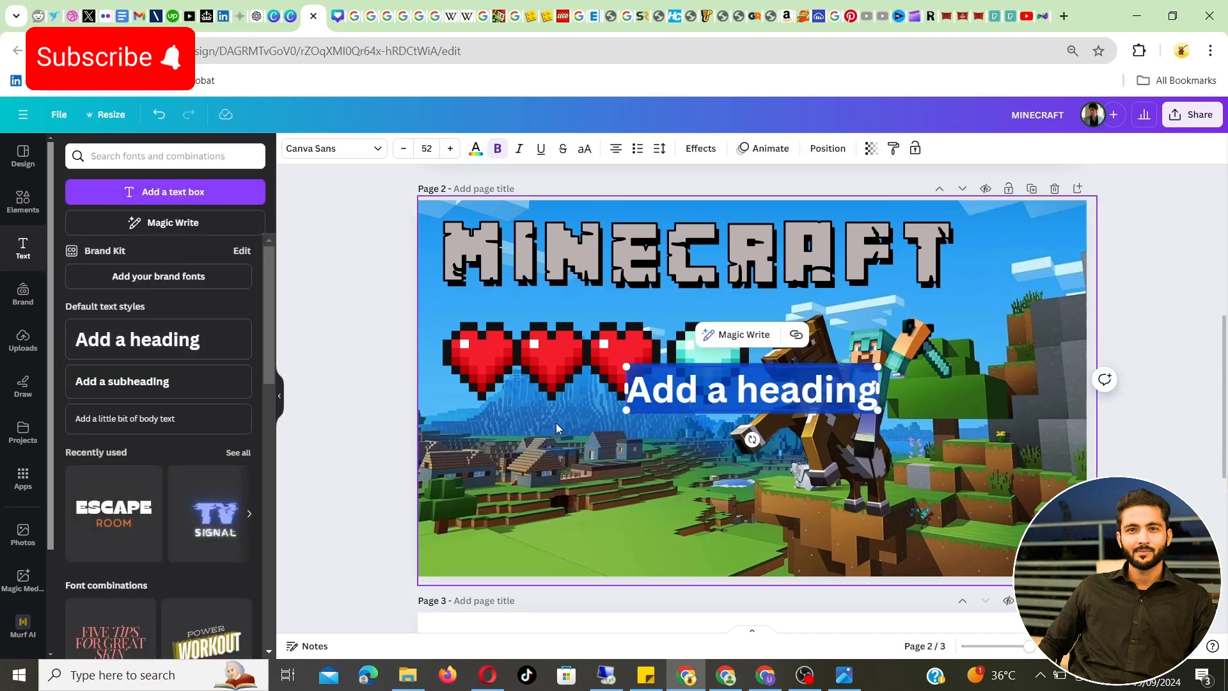
left_click(684, 399)
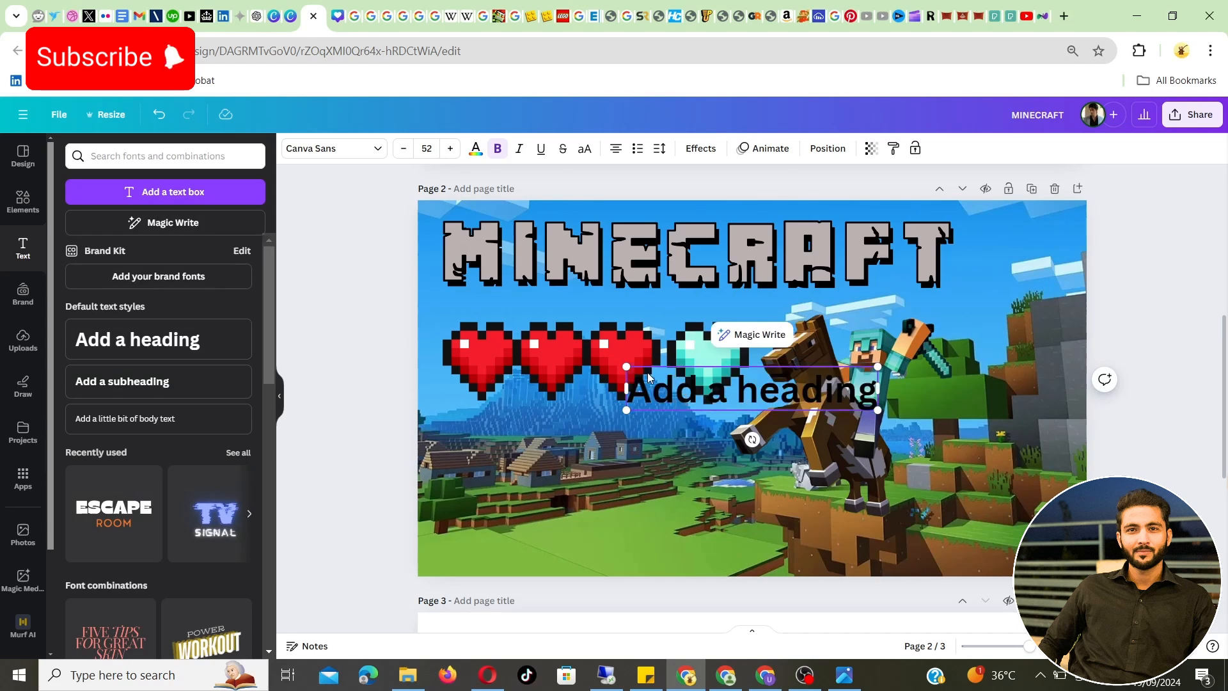
left_click_drag(668, 396, 490, 542)
double_click(490, 537)
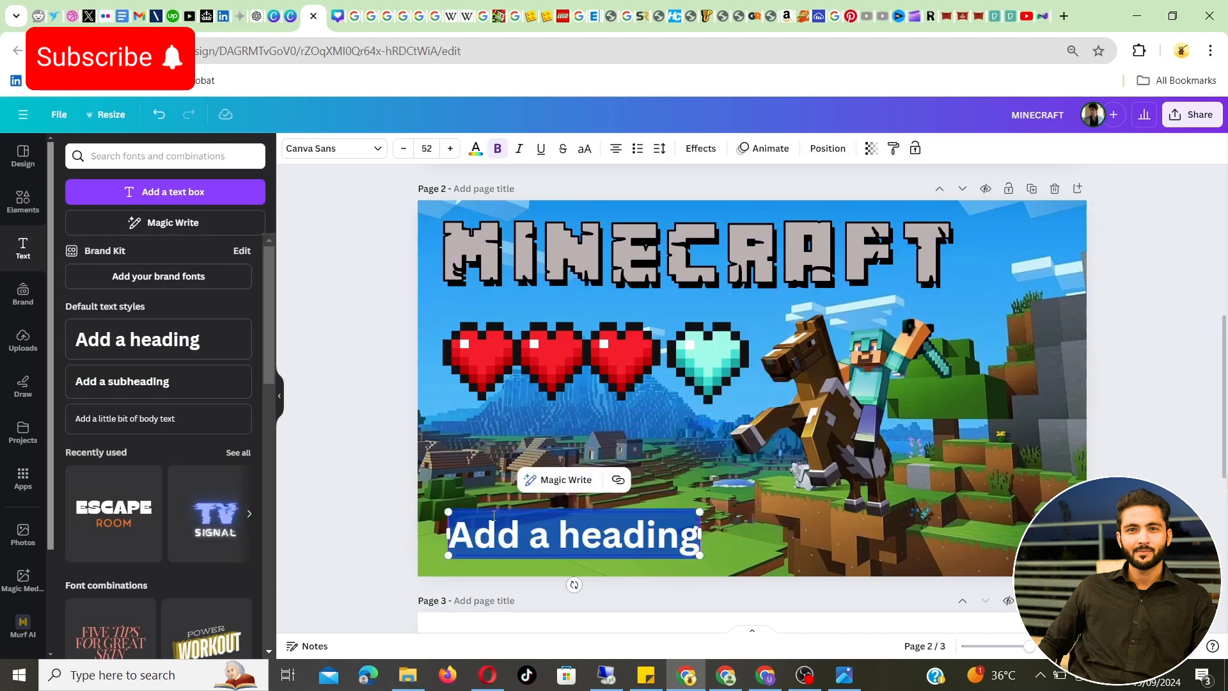
Set the heading's font to Arcade Gamer
left_click(152, 158)
left_click(368, 148)
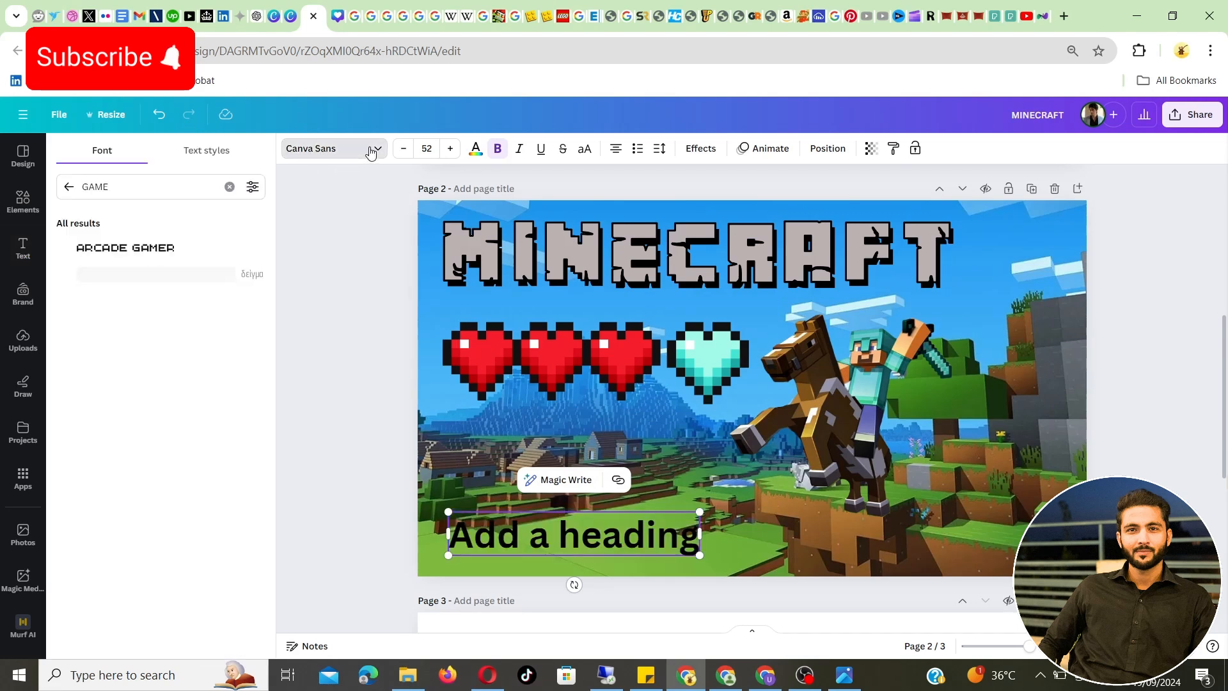
left_click(151, 250)
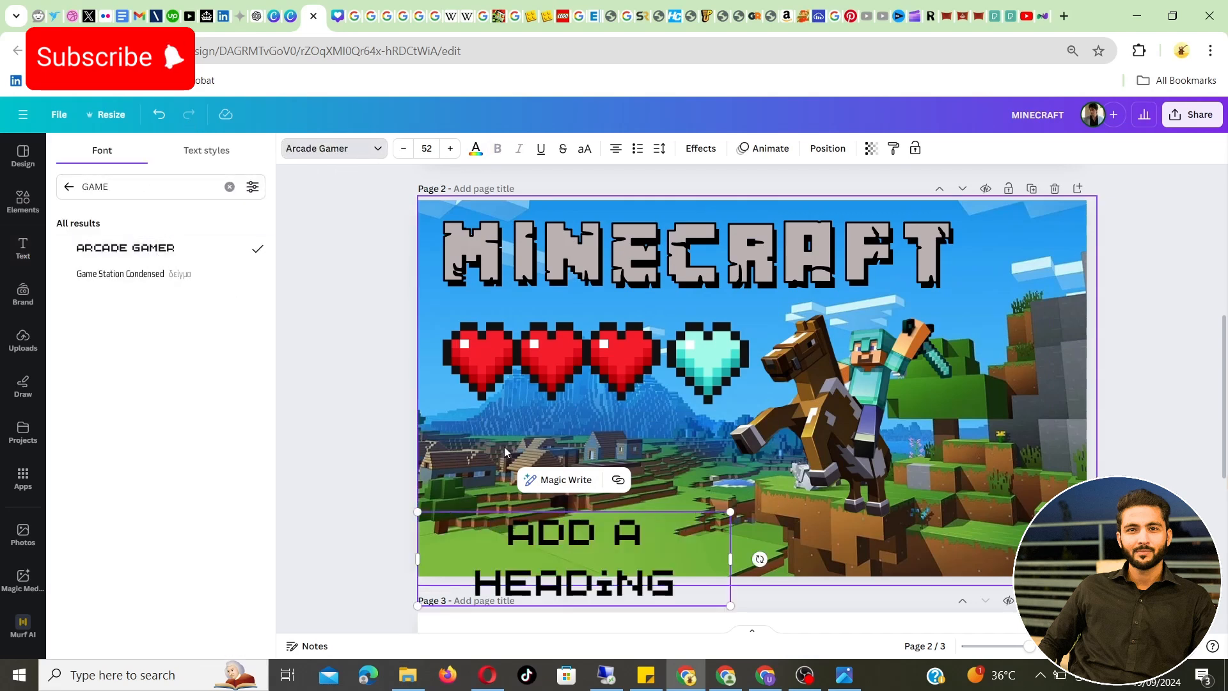
Replace the heading text with CUSTOM THUMBNAIL and enlarge it to font size 58.1
triple_click(539, 544)
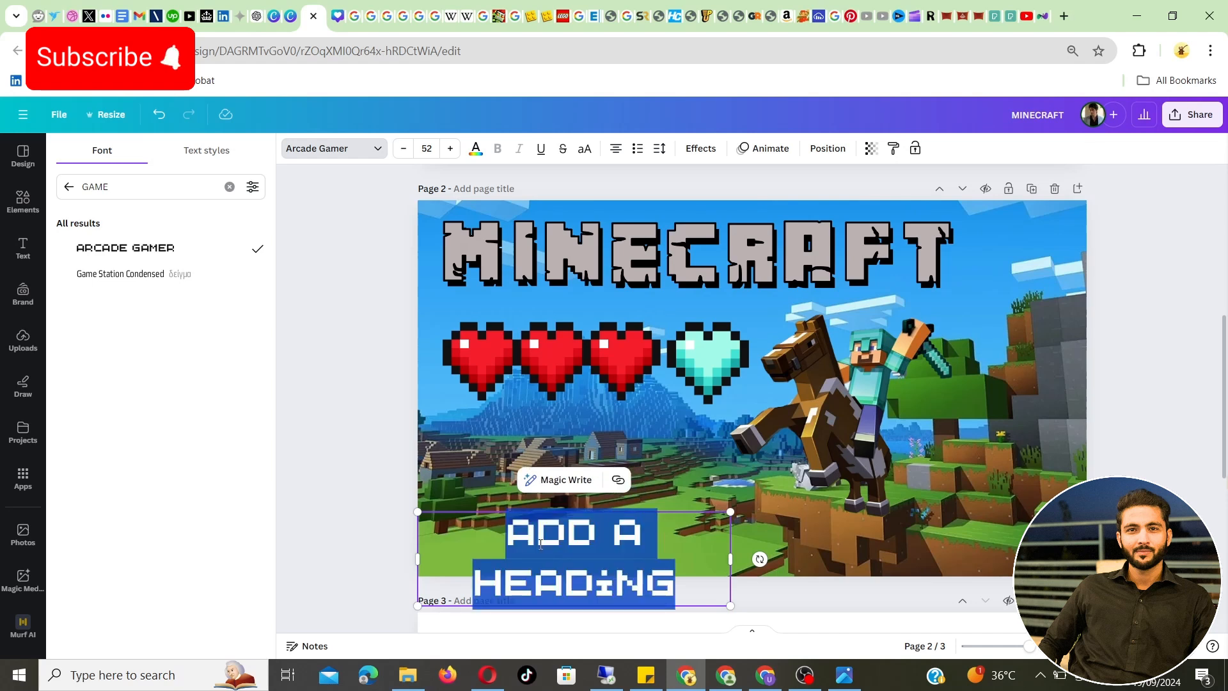
type("CUSTO")
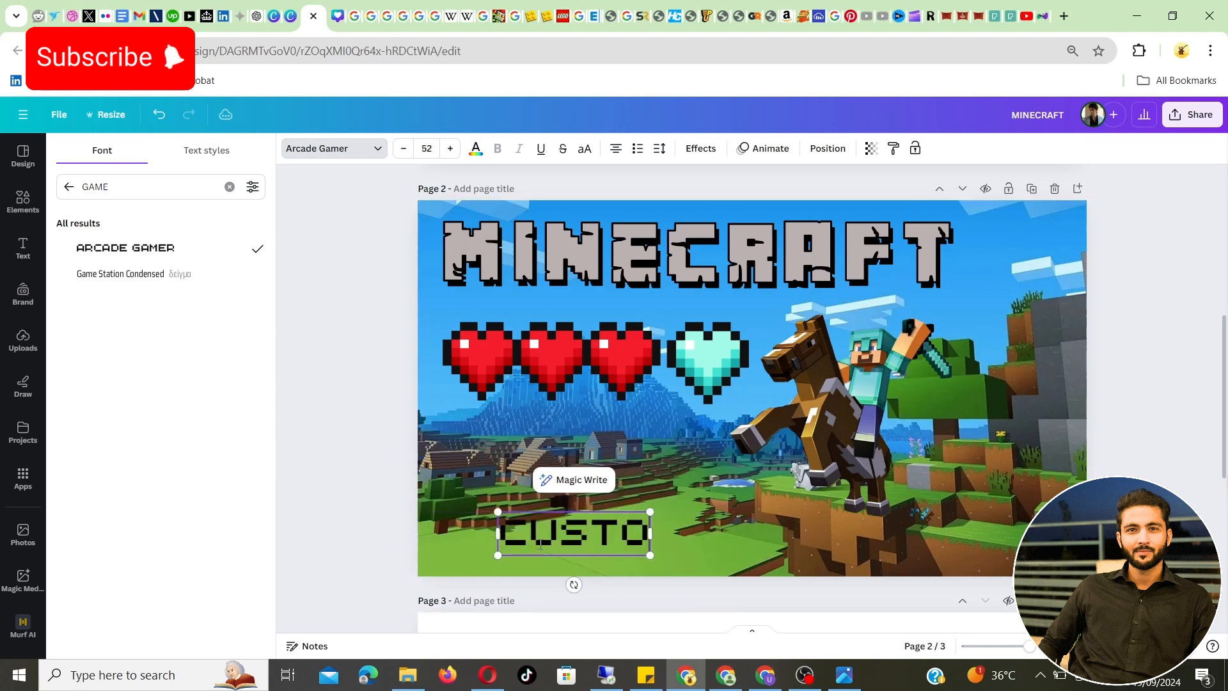
type("M THUMBNAIL")
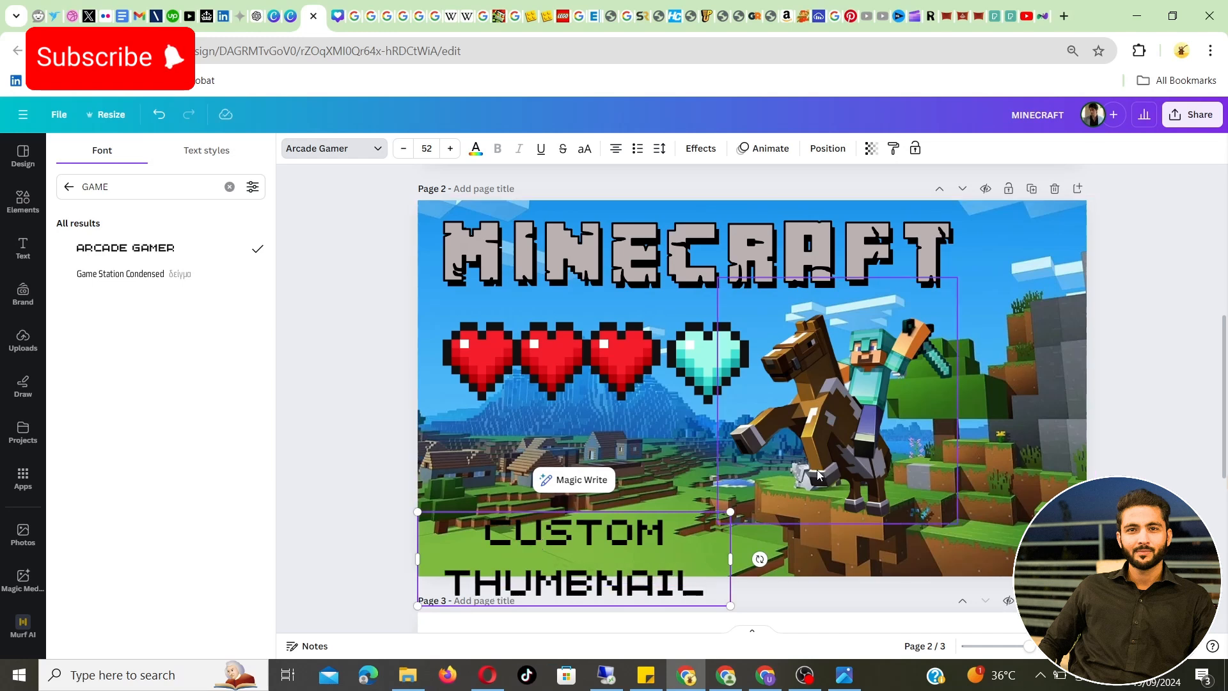
left_click_drag(730, 512, 760, 462)
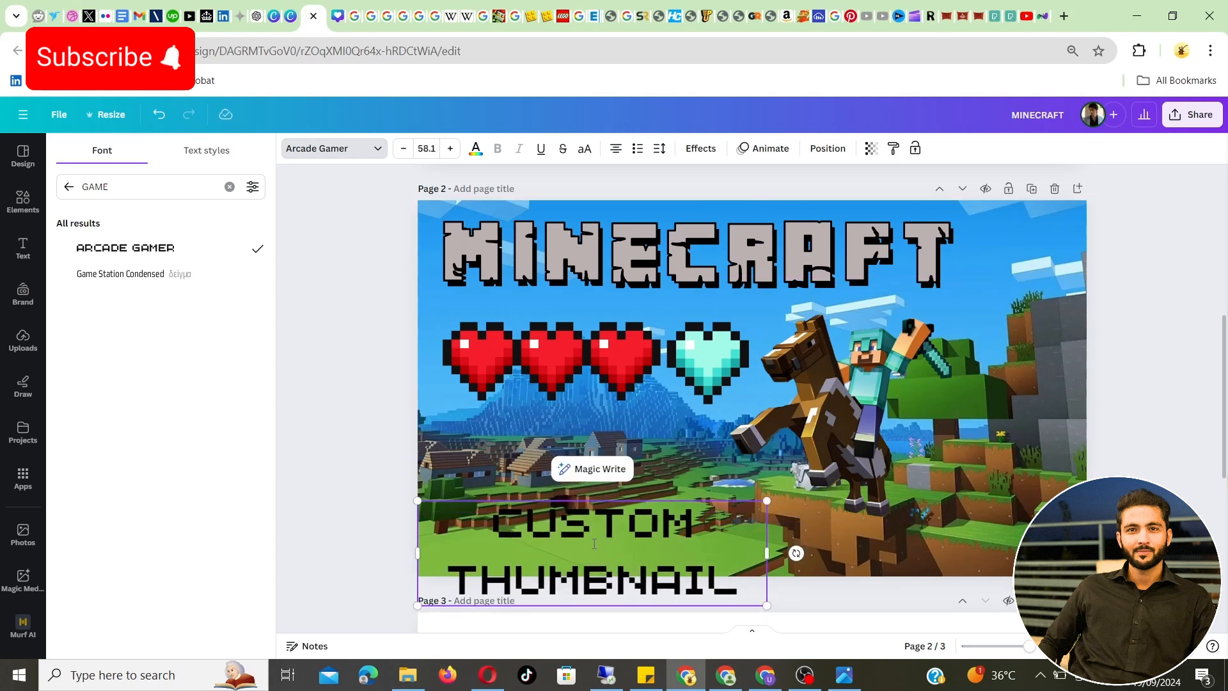
Change the color of the whole CUSTOM THUMBNAIL heading to white
triple_click(593, 542)
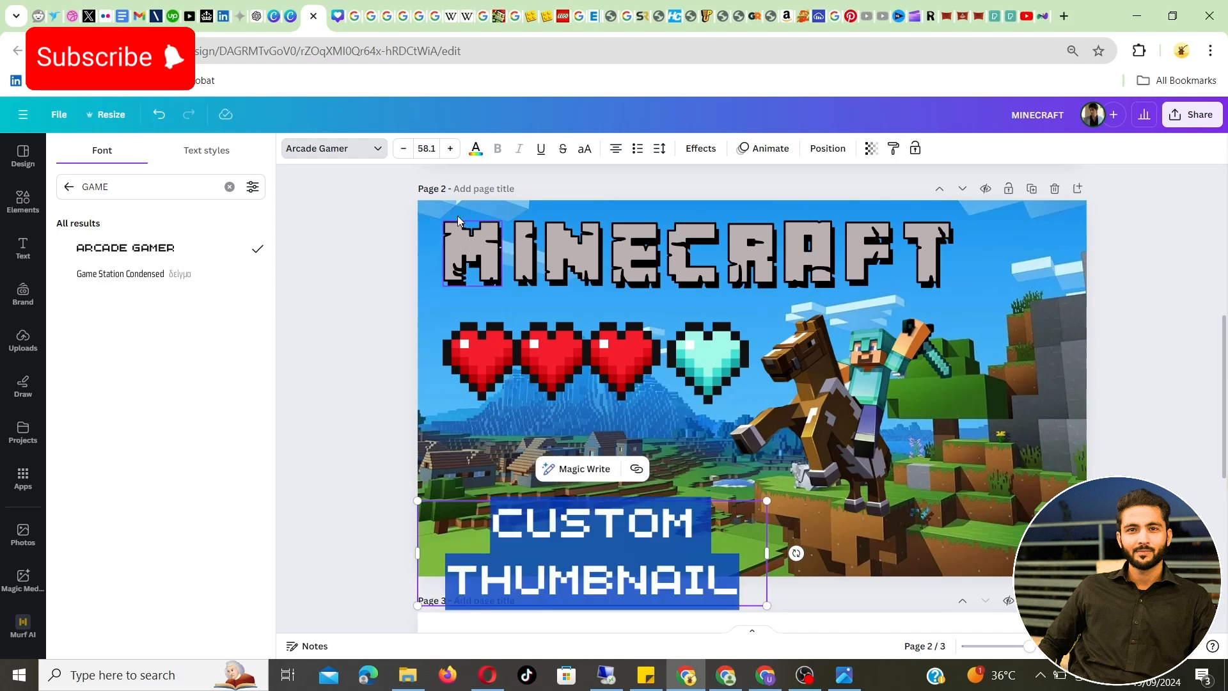
left_click(472, 154)
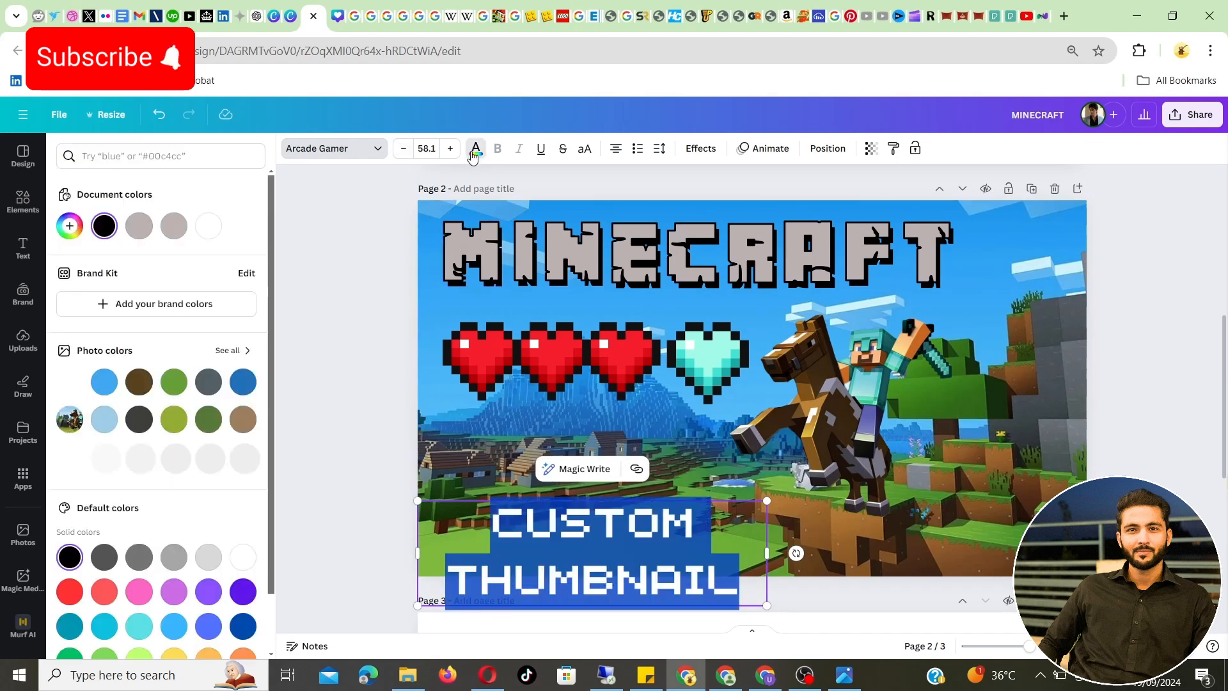
left_click(472, 153)
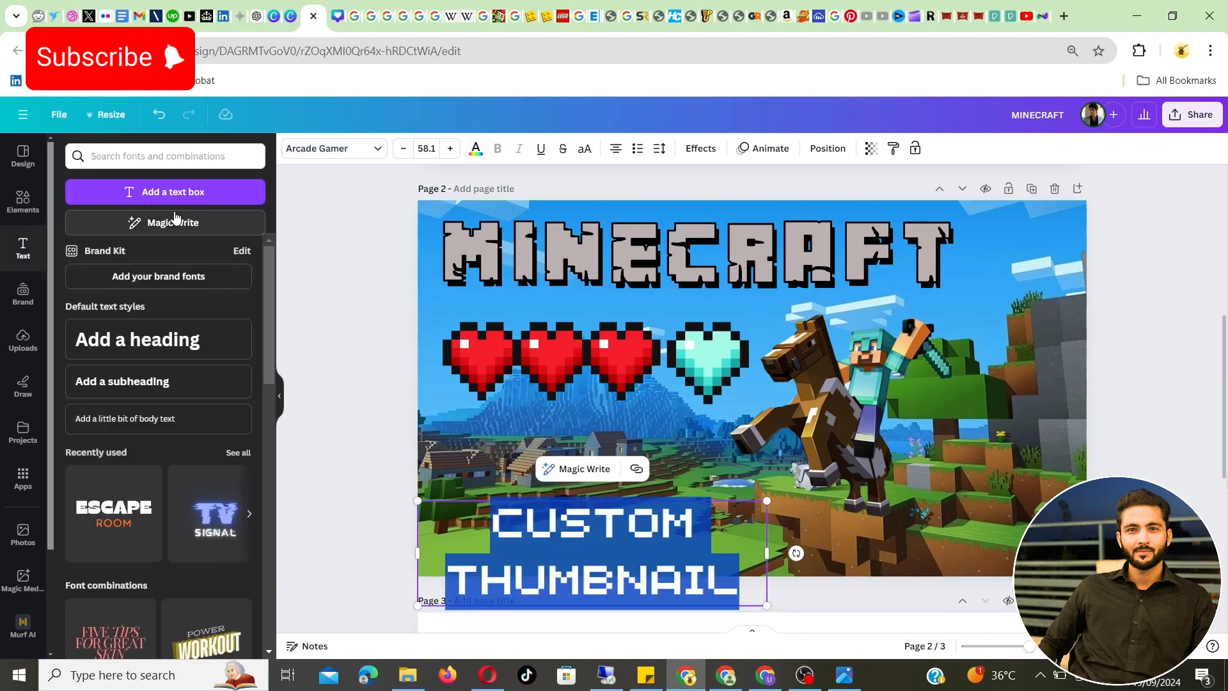
left_click(484, 154)
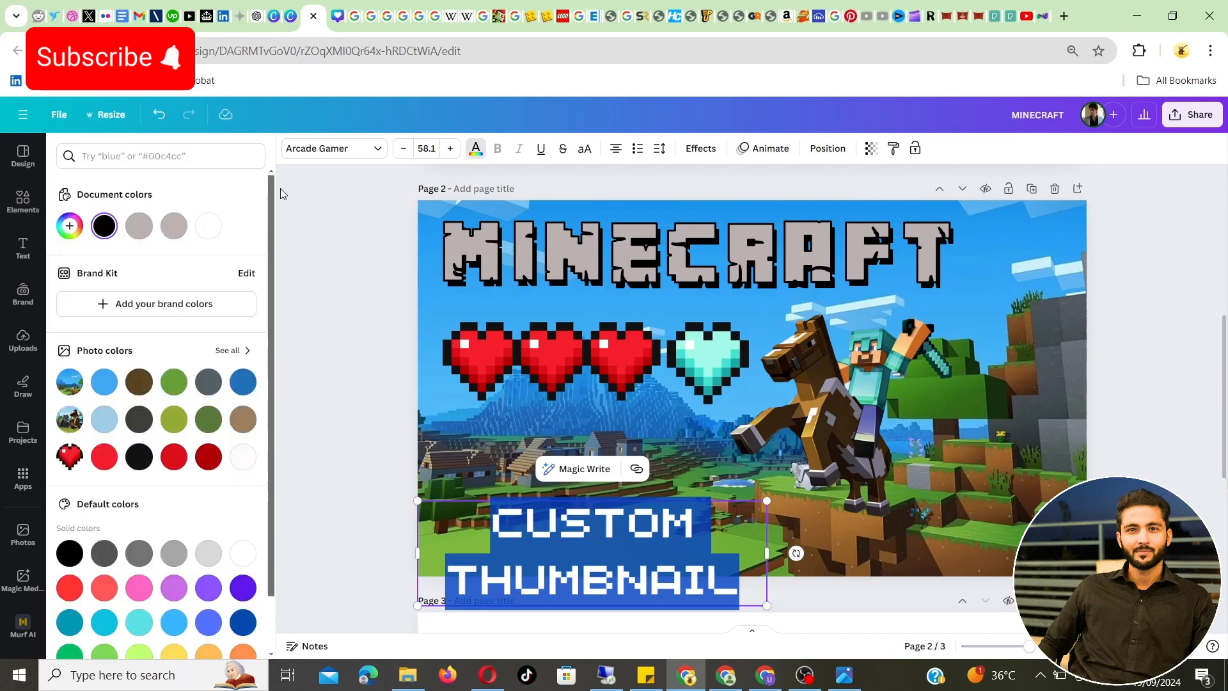
left_click(216, 226)
left_click(586, 531)
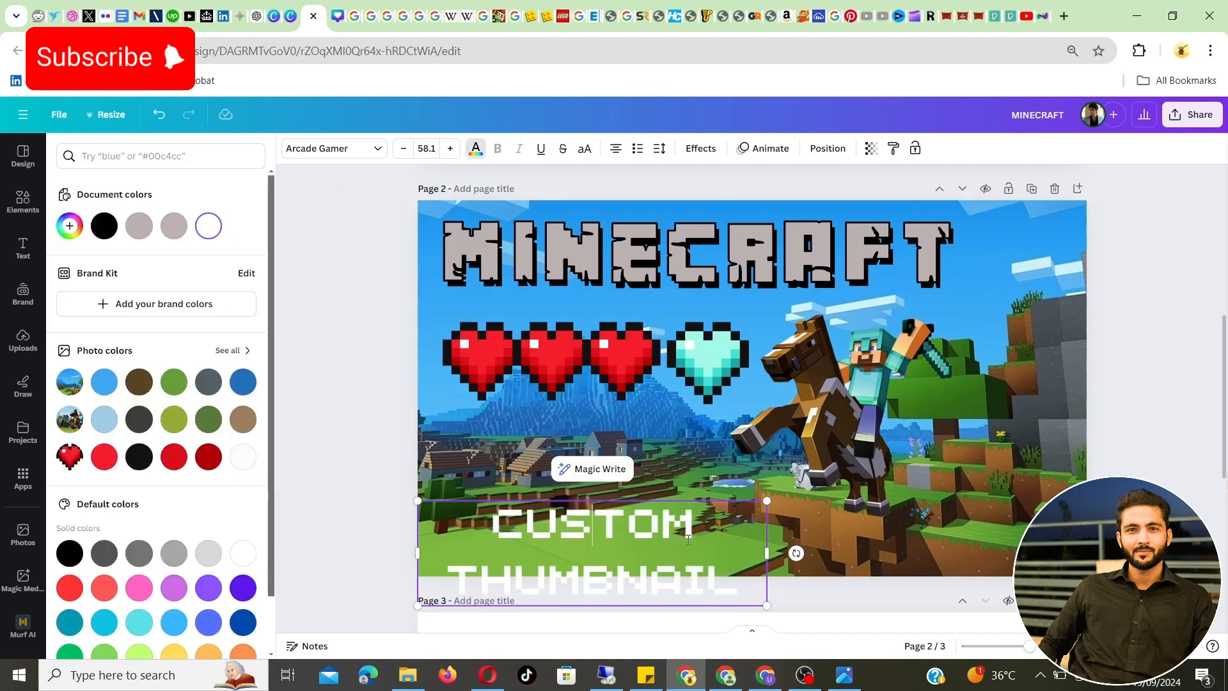
Replace the word CUSTOM in the heading with CANVA
left_click_drag(695, 523, 576, 517)
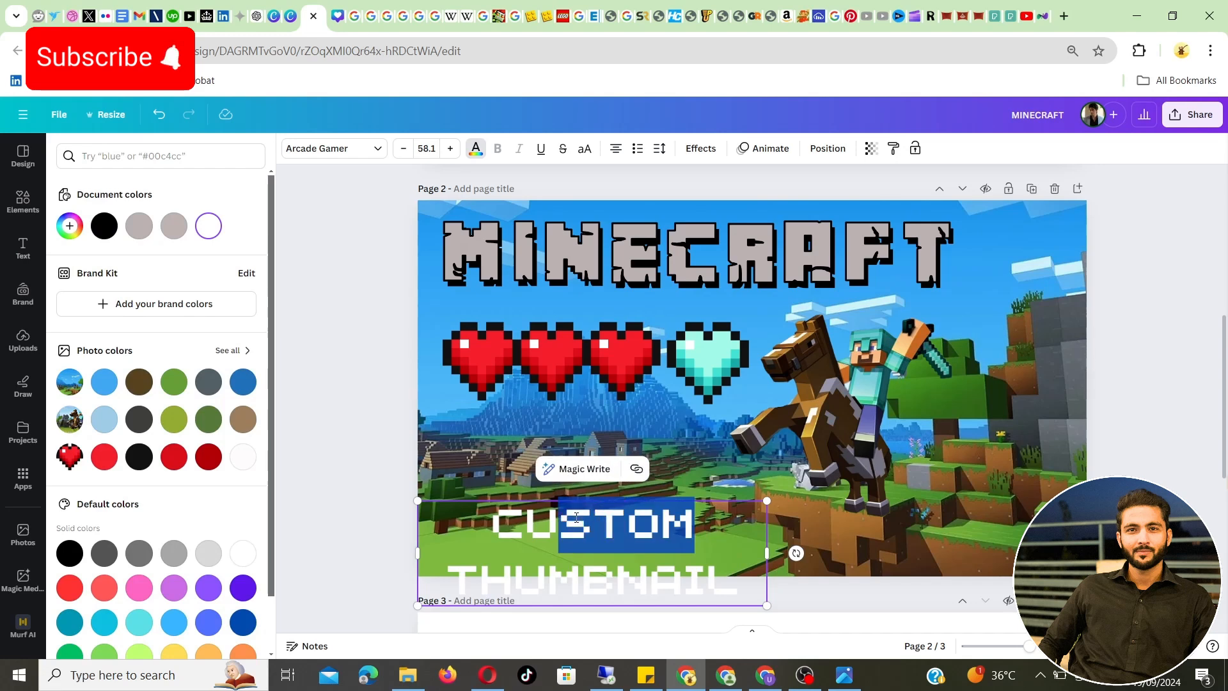
key("BackSpace")
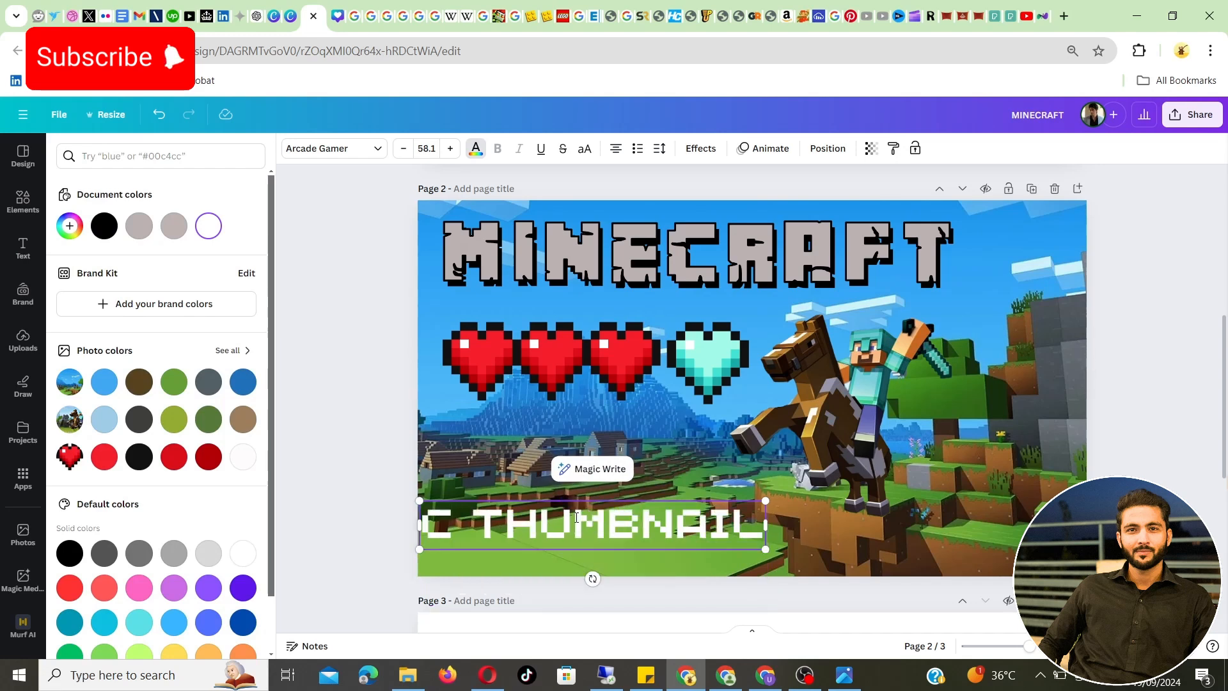
key("BackSpace")
type("CANVA")
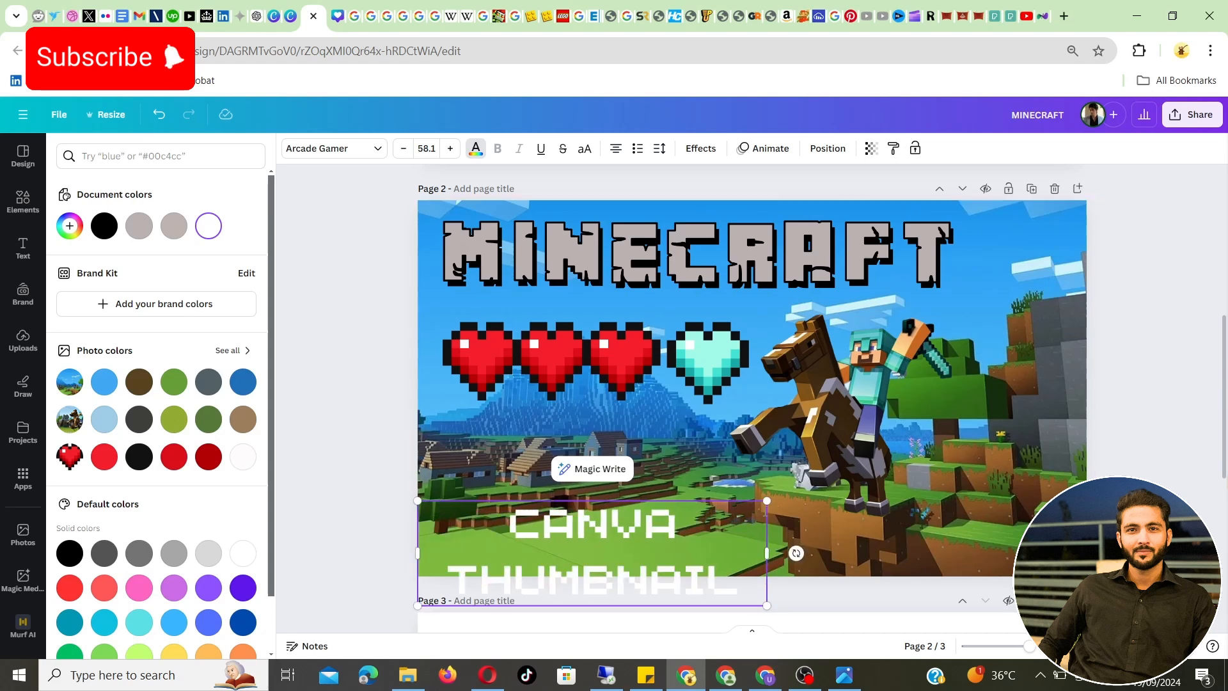
Move the CANVA THUMBNAIL heading up so it fits inside the page and enlarge it to font size 62
left_click(547, 546)
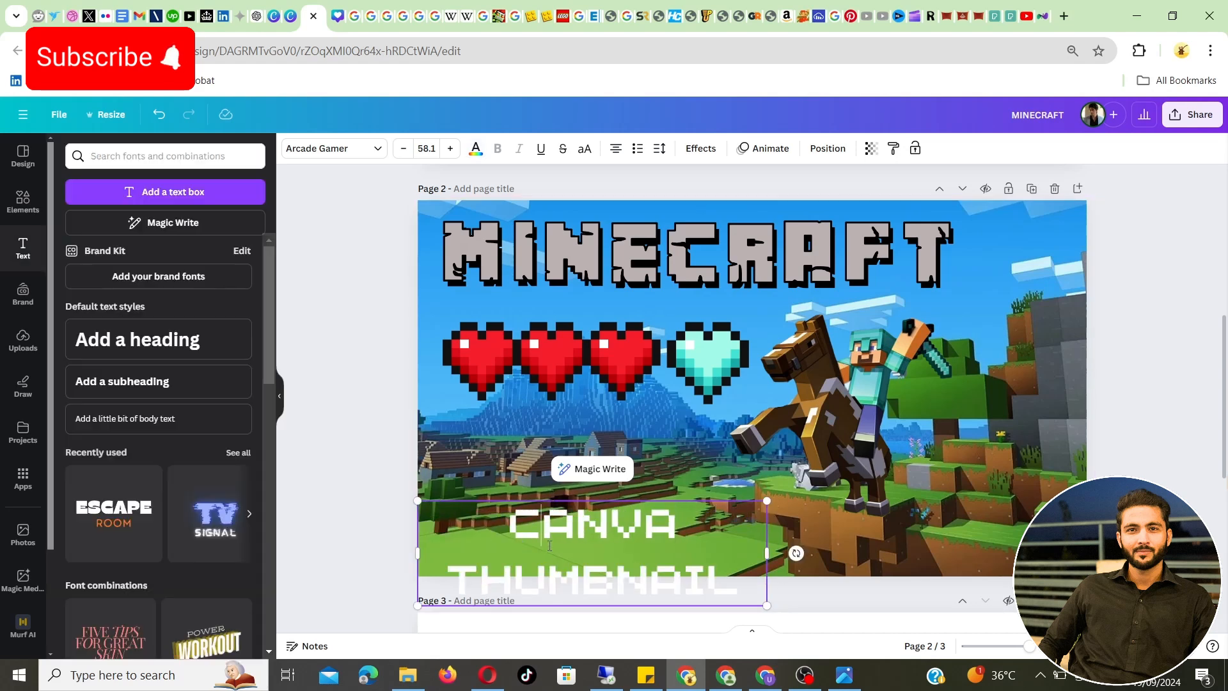
left_click_drag(429, 502, 429, 463)
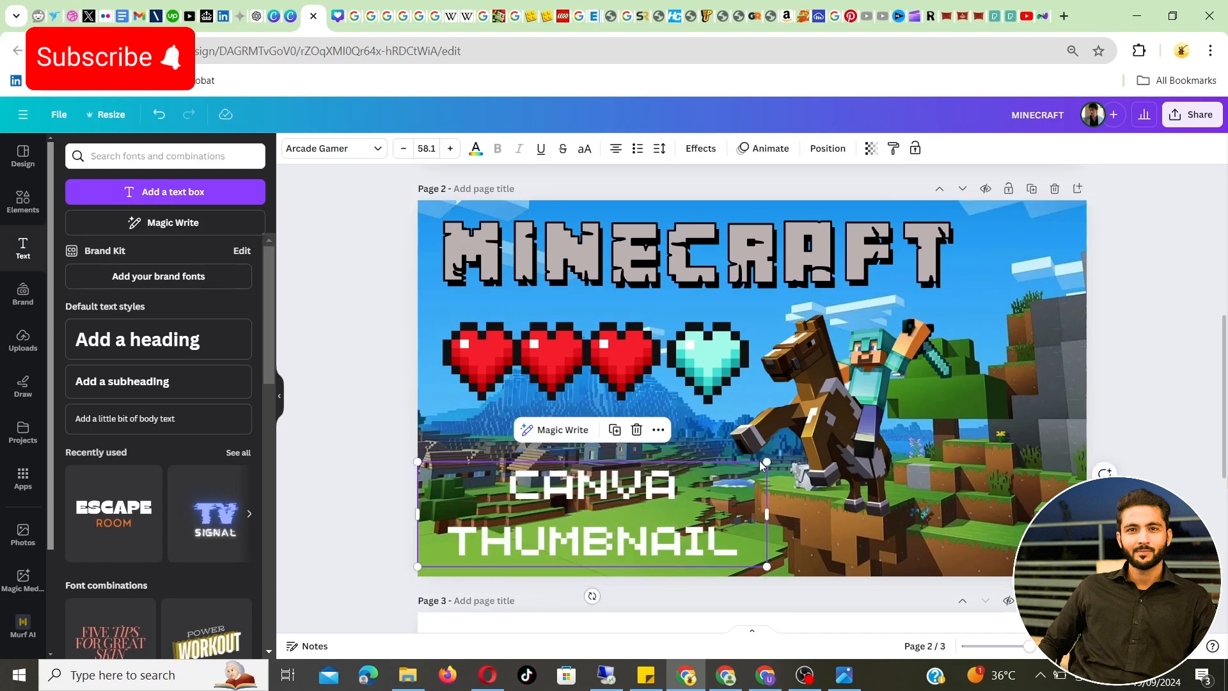
left_click_drag(773, 456, 796, 450)
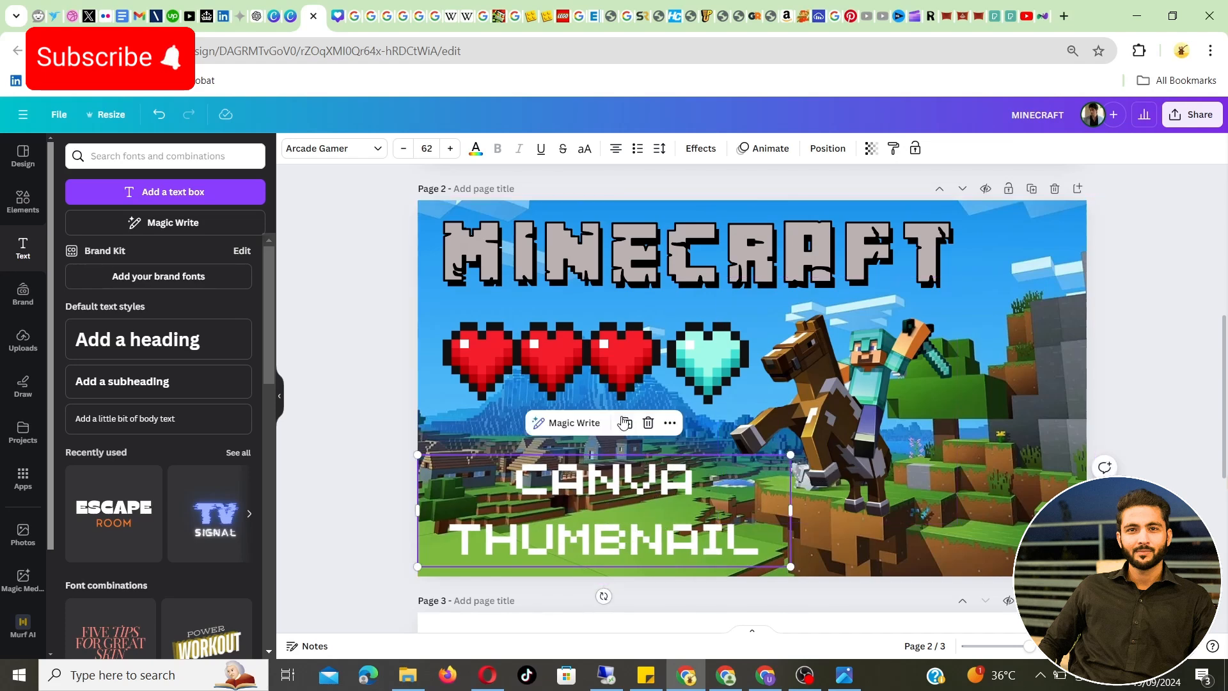
Try the Lift text effect at intensity 100 on the CANVA THUMBNAIL heading
left_click(691, 153)
left_click(232, 234)
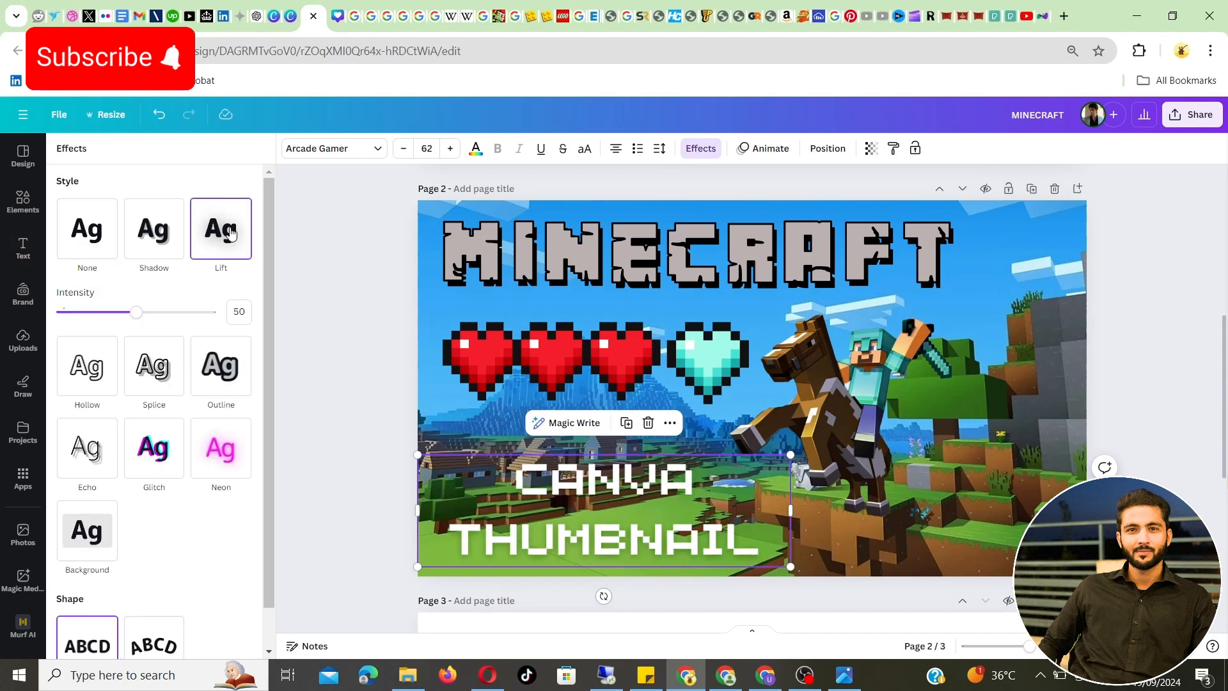
left_click(211, 312)
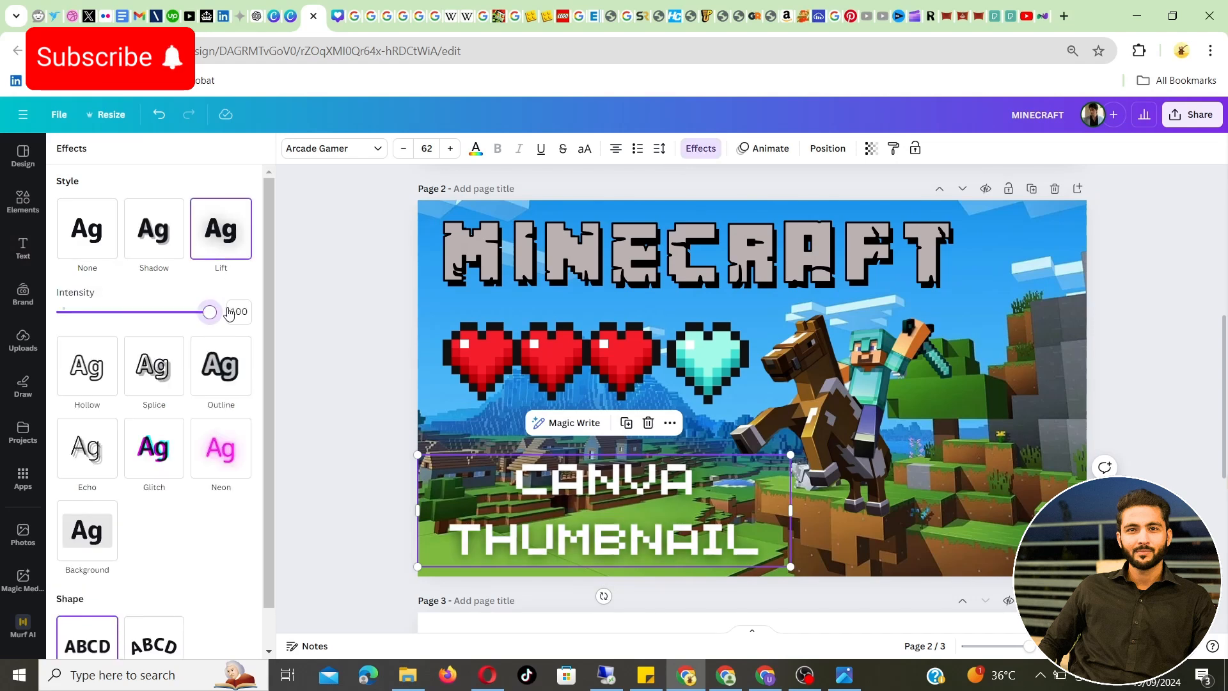
Give the CANVA THUMBNAIL heading a black Outline effect with thickness 200 and nudge the heading slightly to the left
left_click(232, 364)
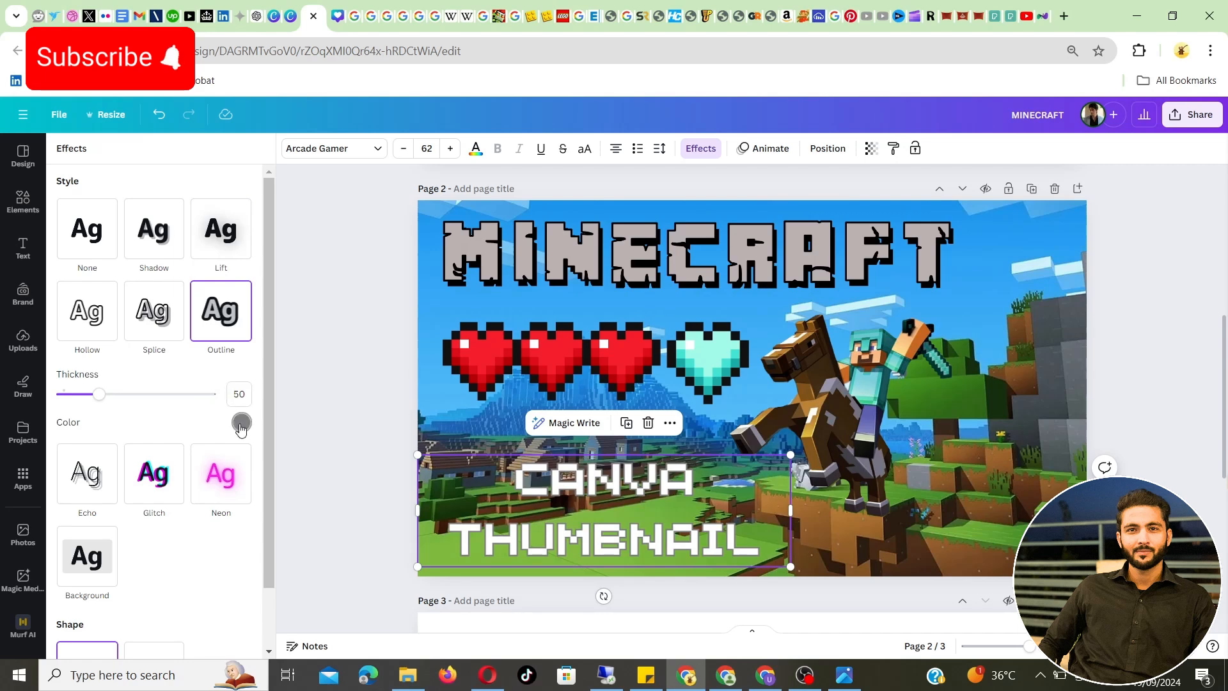
left_click_drag(203, 395, 213, 398)
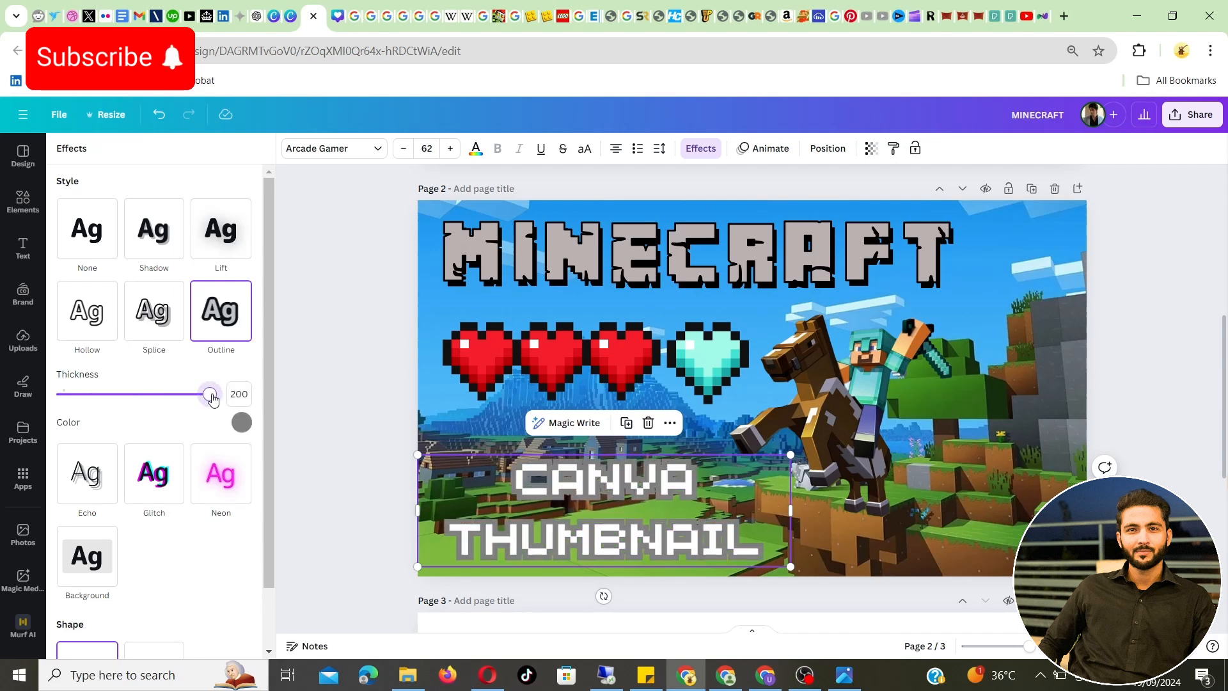
left_click(241, 422)
left_click(66, 364)
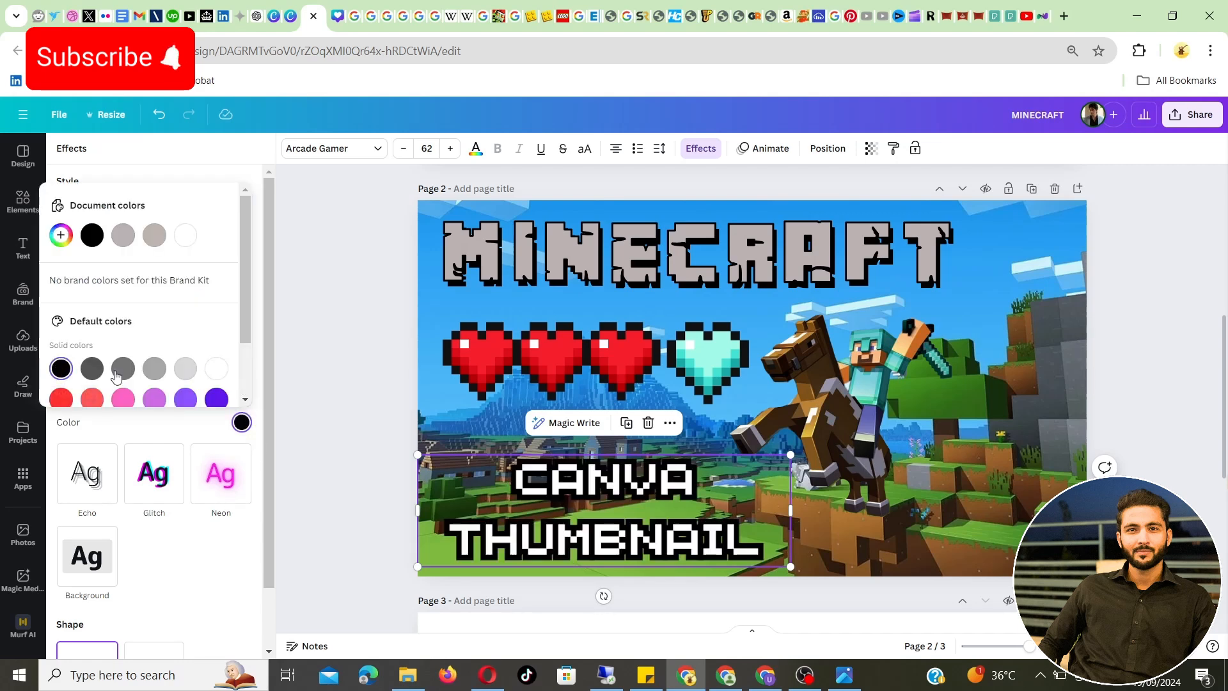
left_click(291, 391)
left_click(292, 397)
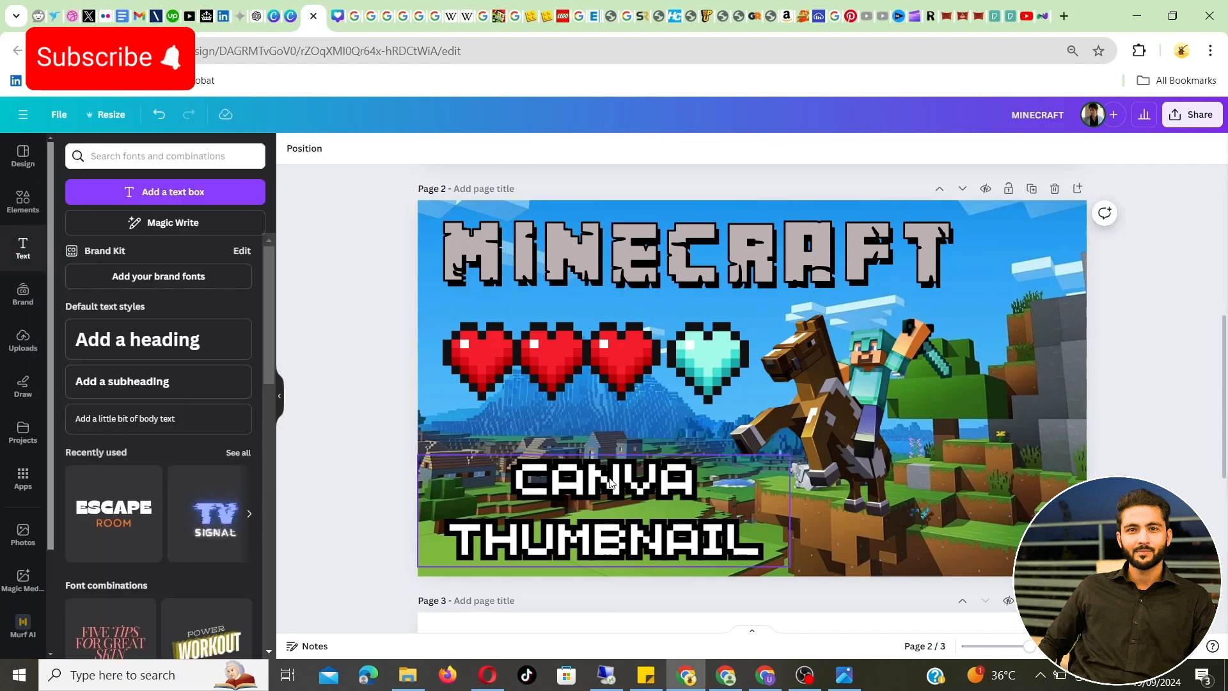
left_click_drag(611, 506, 604, 502)
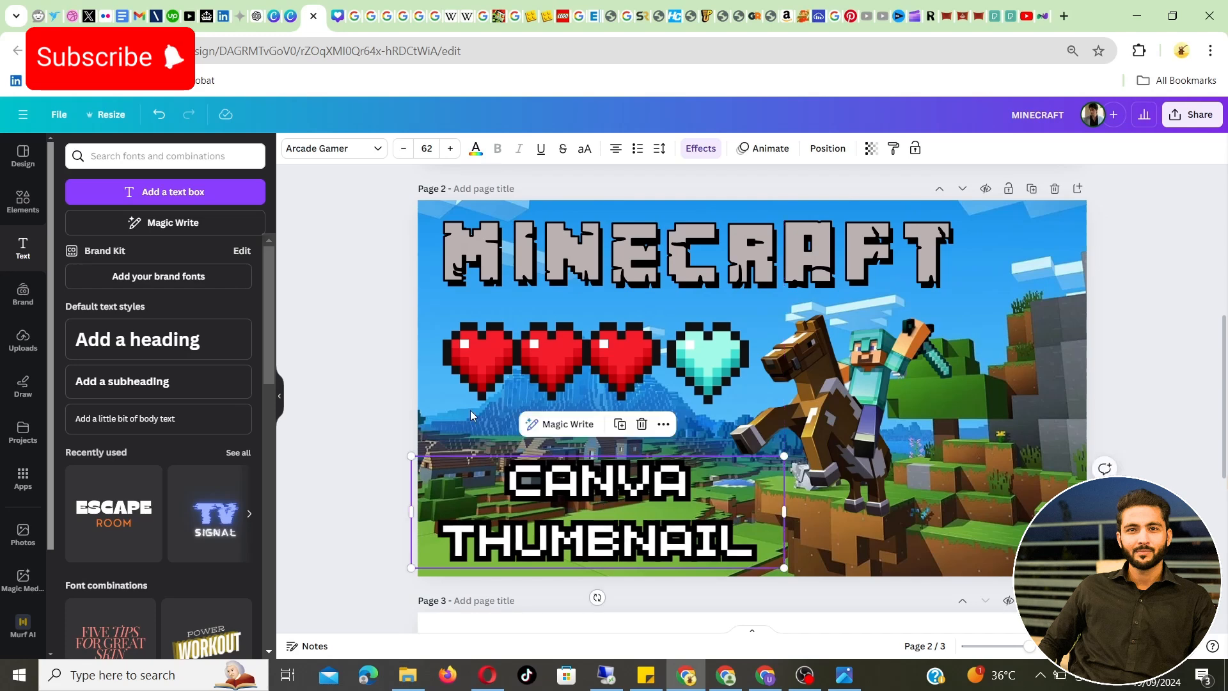
left_click(368, 309)
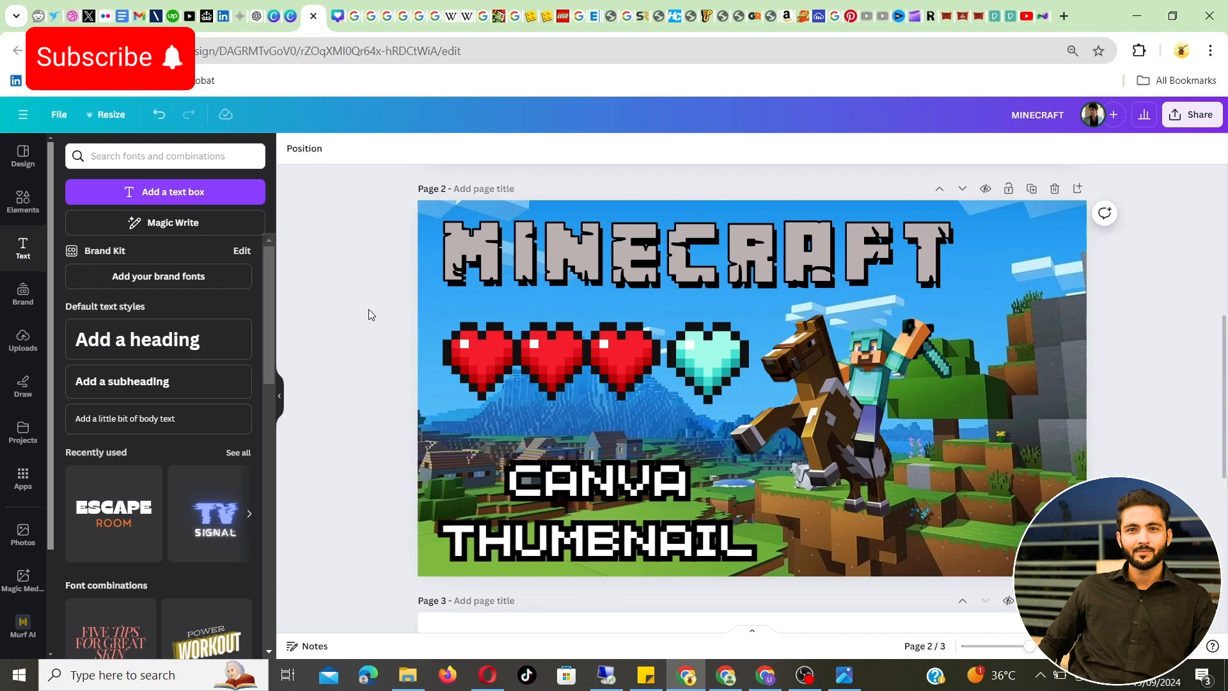
Select the red hearts and the turquoise heart together, shrink them and move them up toward the MINECRAFT title
left_click(688, 347)
left_click(580, 343, "shift")
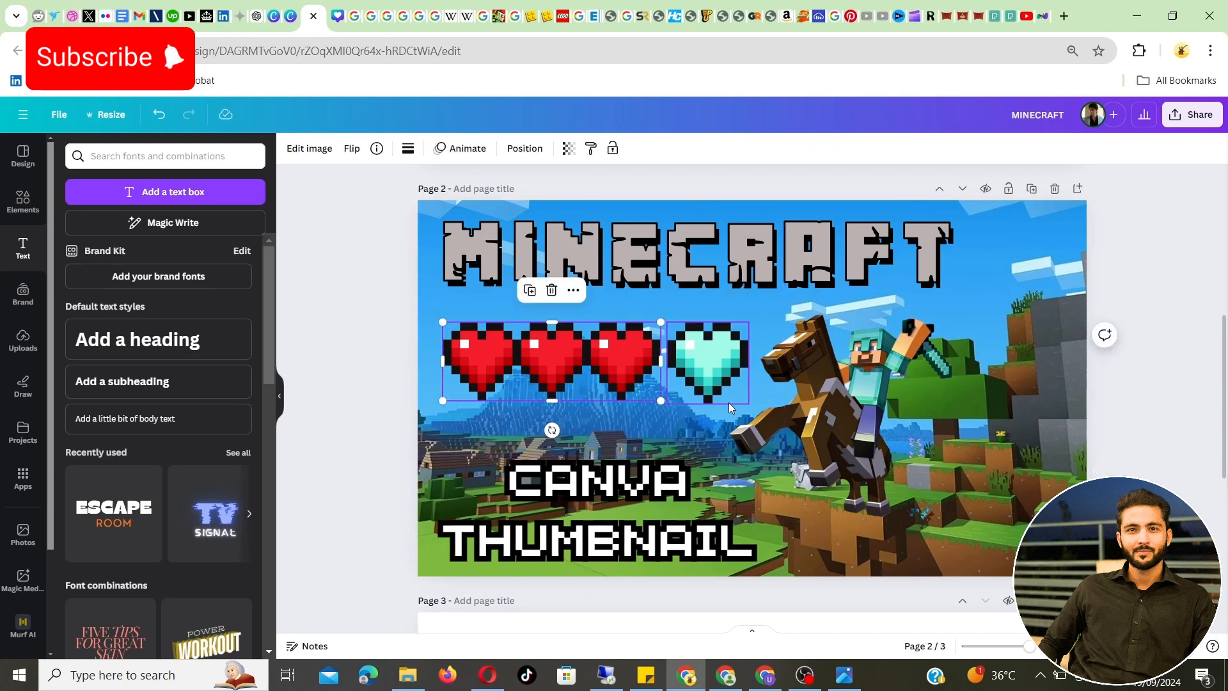
left_click_drag(747, 401, 668, 372)
mouse_move(500, 332)
left_mouse_down()
mouse_move(494, 297)
mouse_move(502, 311)
left_mouse_up()
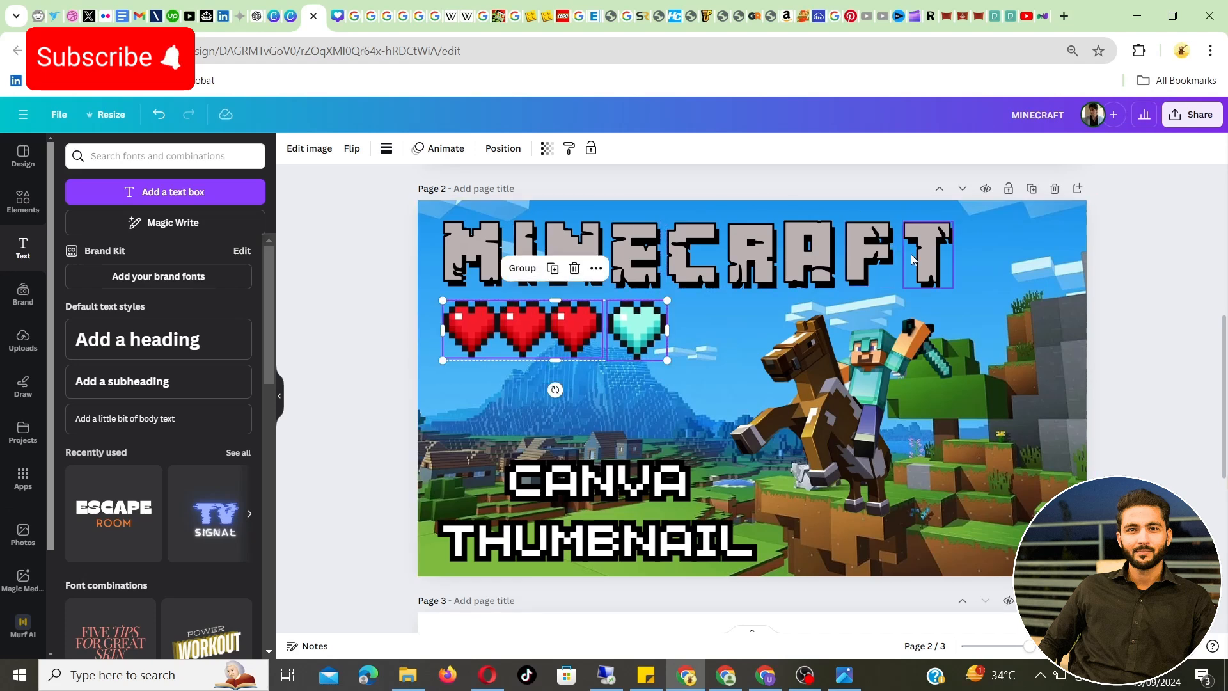
Select all the MINECRAFT title letters together and scale them down, keeping the title's upper-left corner in place
left_click(1183, 237)
left_click_drag(1144, 259, 811, 275)
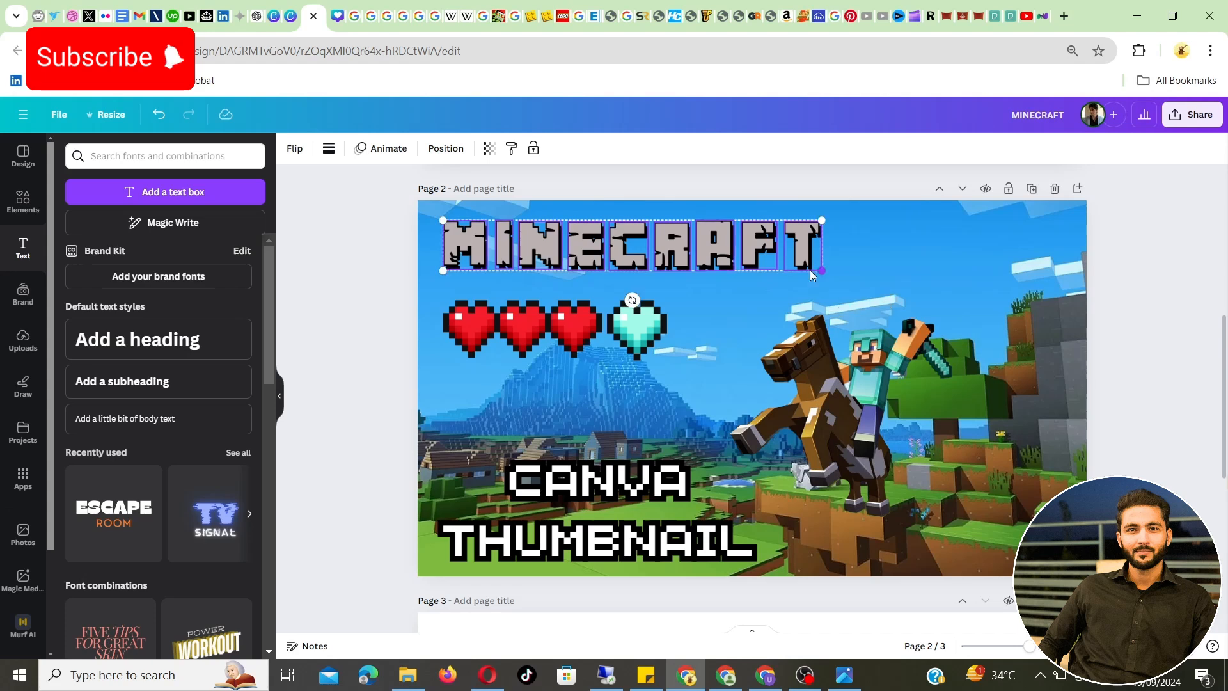
left_click(319, 253)
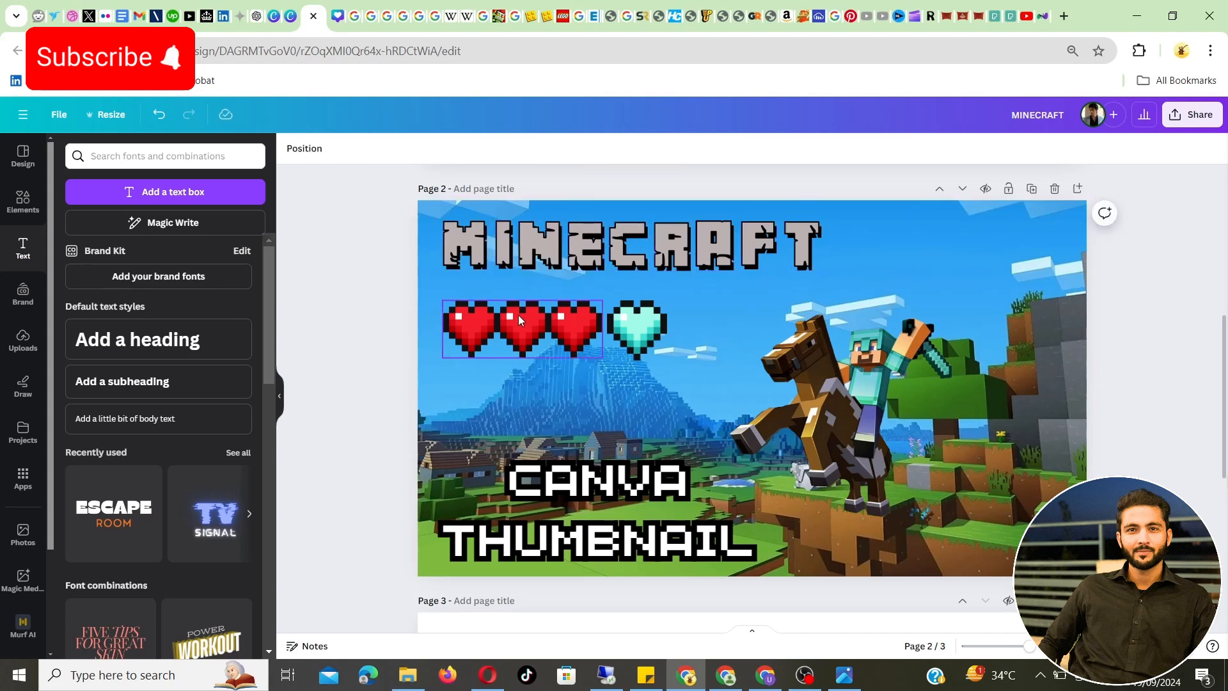
Move the red hearts up closer beneath the title and place the turquoise heart directly beside them in the same row
left_click_drag(519, 318, 514, 302)
left_click(625, 302)
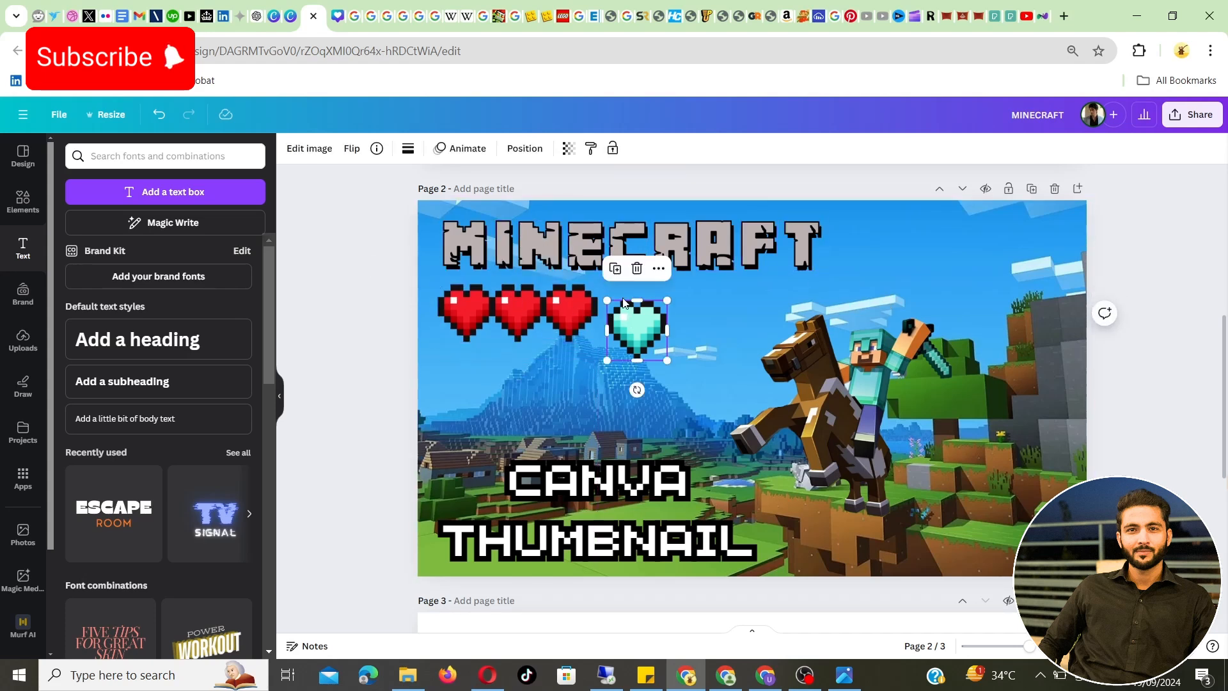
left_click_drag(625, 301, 618, 300)
left_click(327, 275)
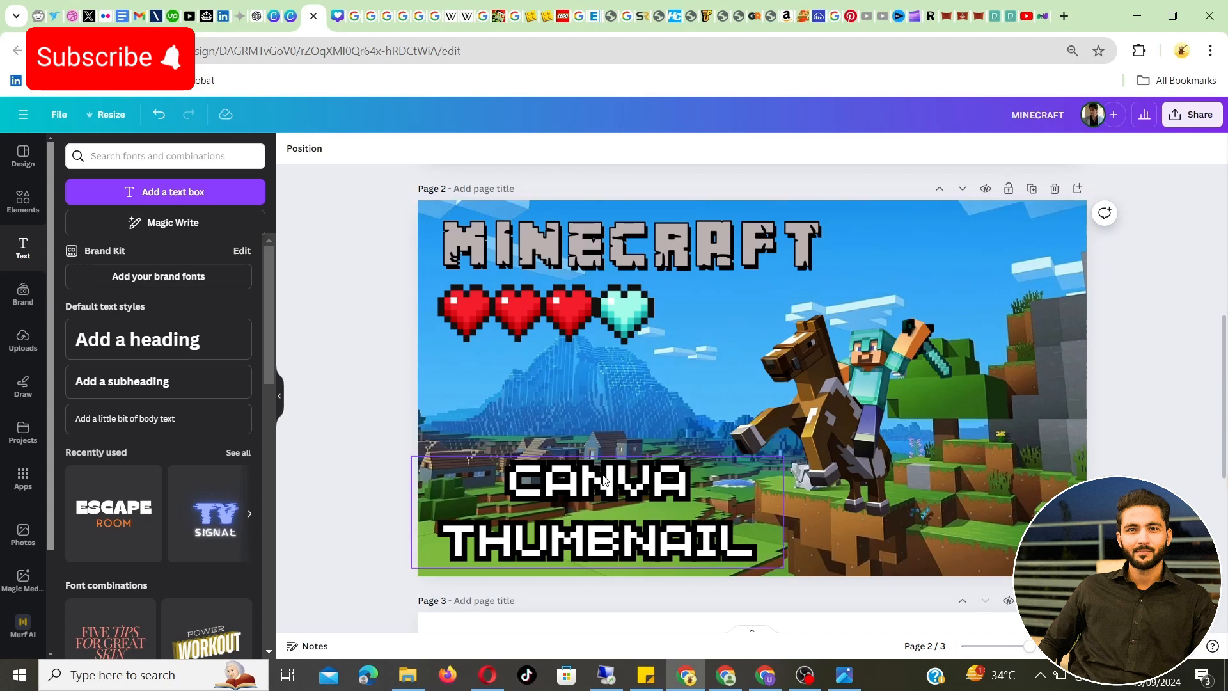
Enlarge the CANVA THUMBNAIL heading slightly and shift it a little up and to the left within the thumbnail's lower-left area
left_click(630, 461)
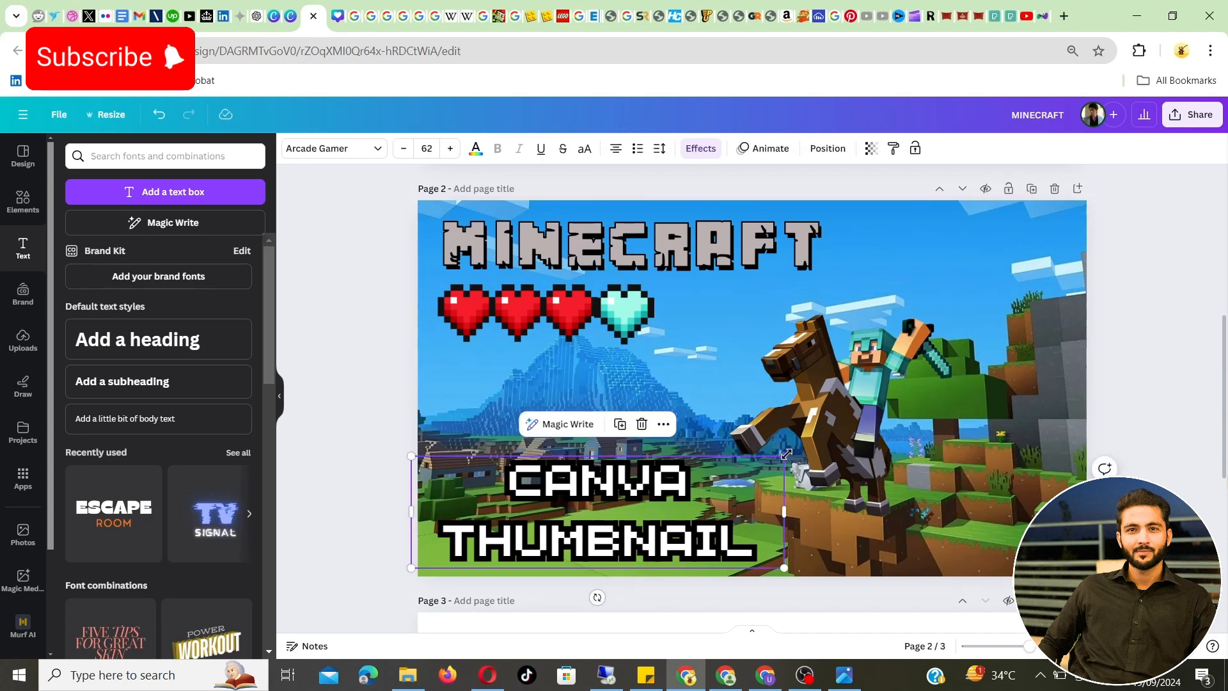
left_click_drag(784, 456, 829, 422)
left_click_drag(536, 492, 523, 482)
left_click(319, 379)
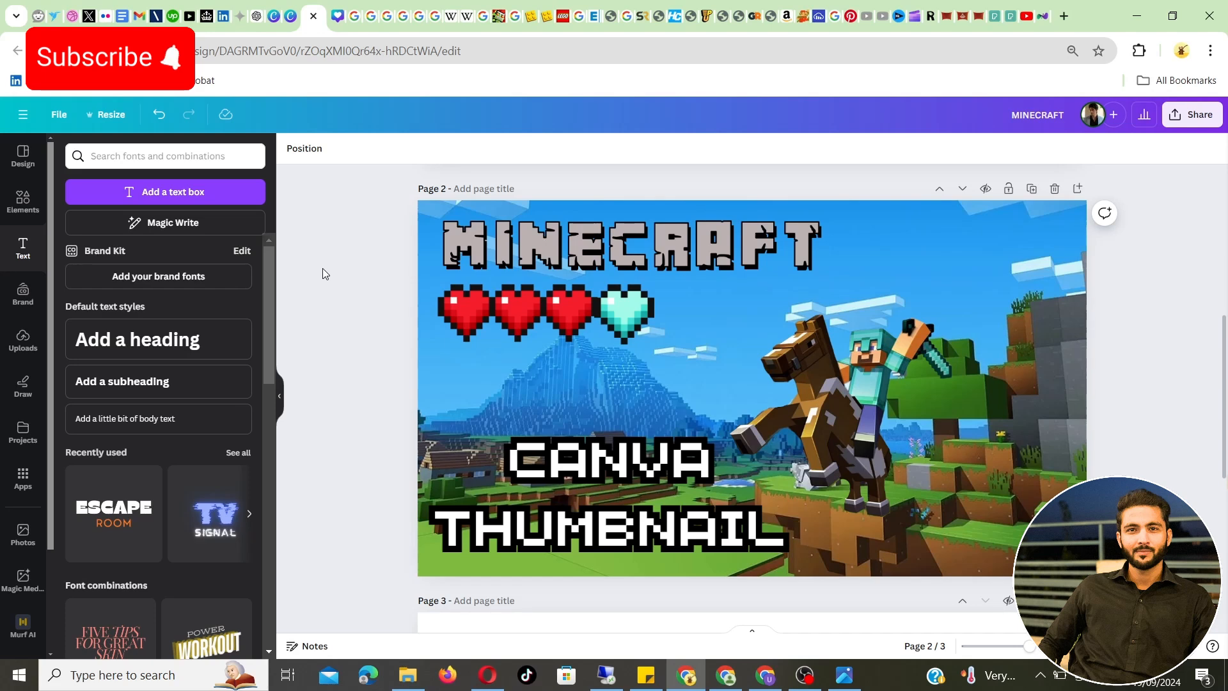
left_click(878, 358)
left_click(1034, 278)
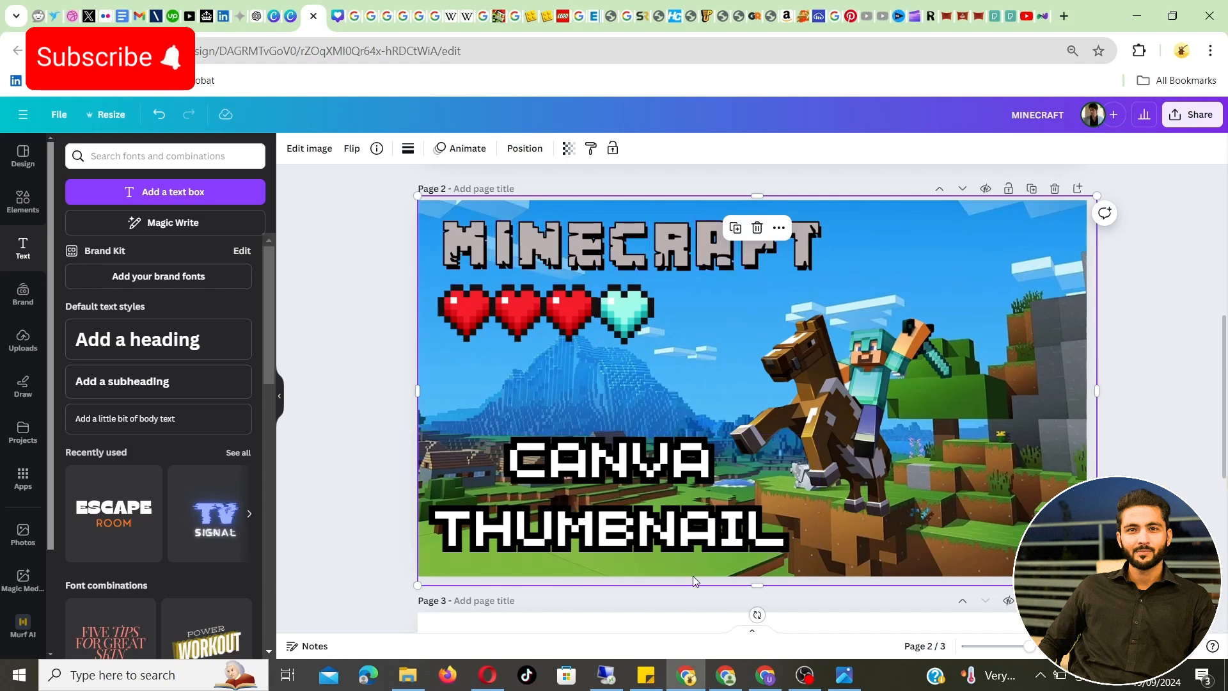
Change the grey fill of the first two MINECRAFT title letters, M and I, to white, keeping their black shading
left_click(462, 240)
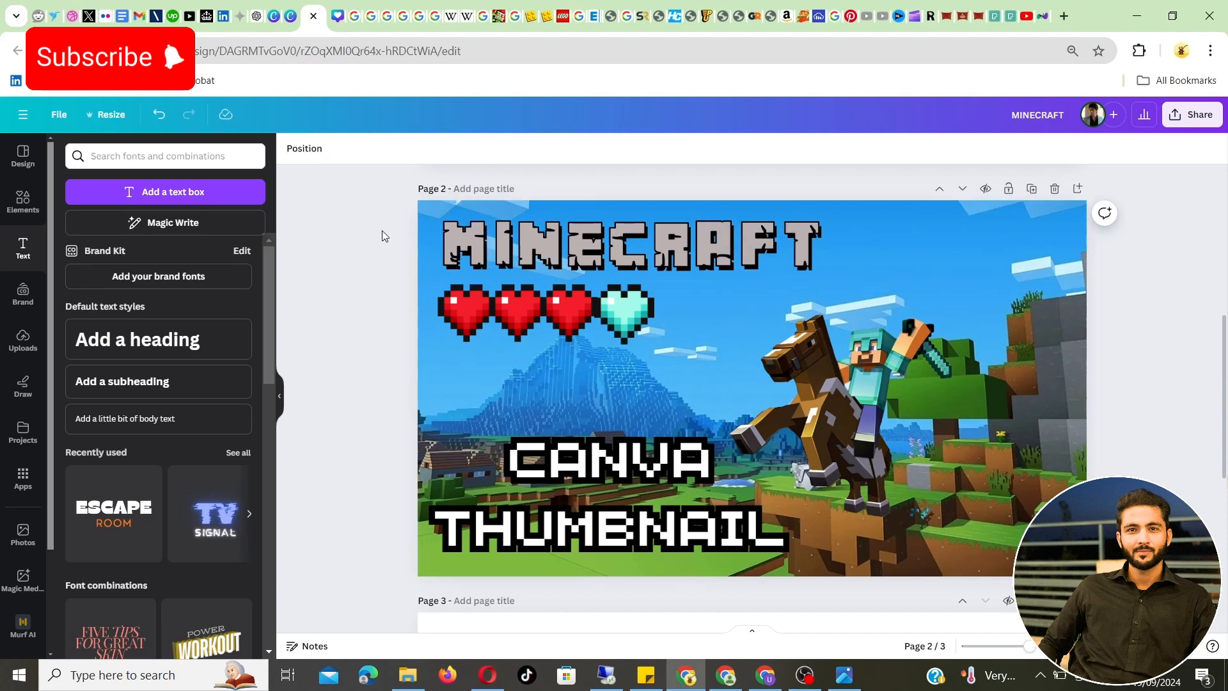
left_click(429, 148)
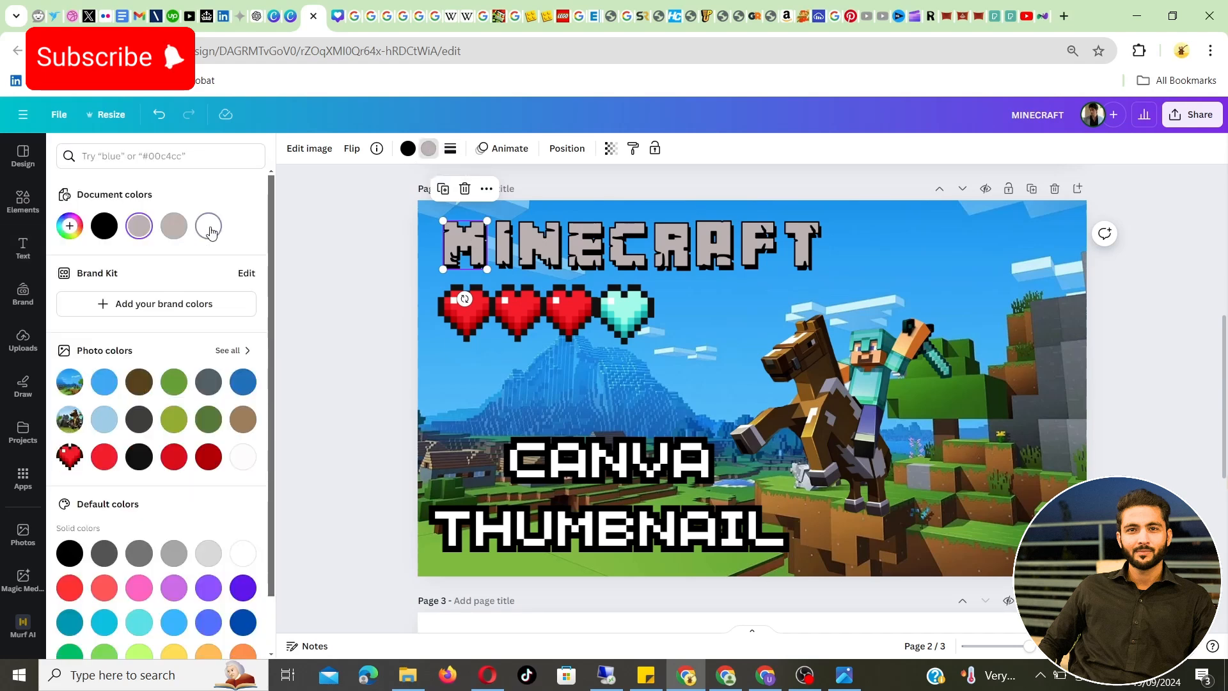
left_click(209, 227)
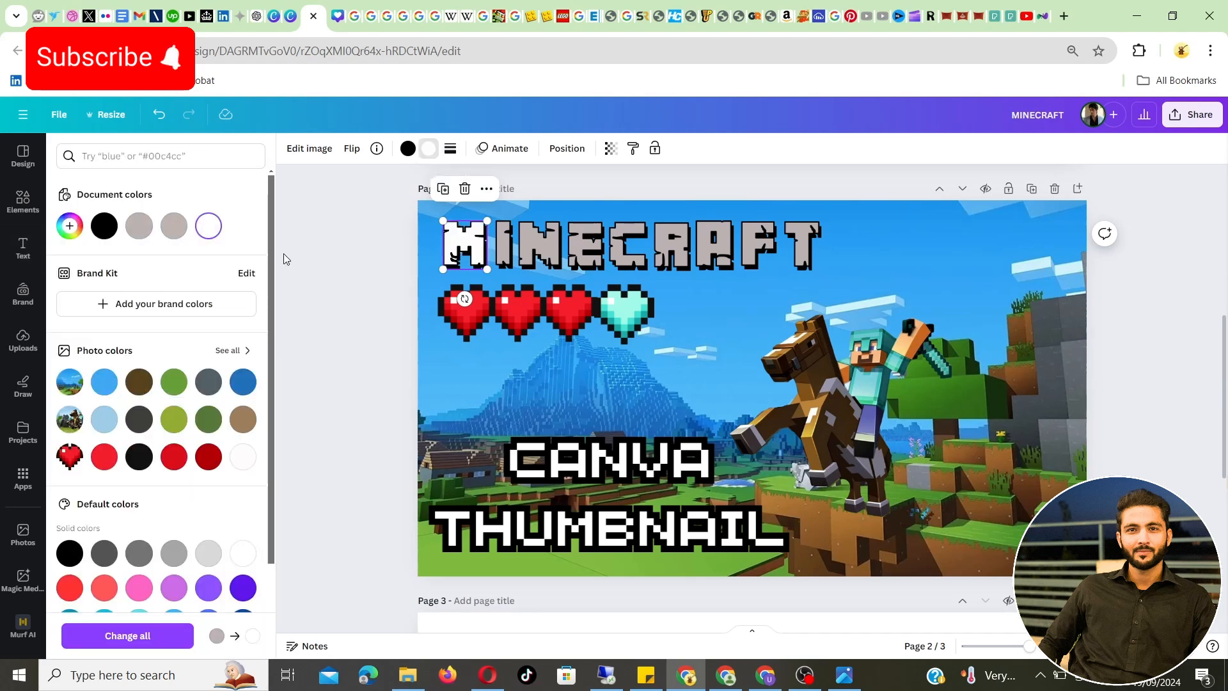
left_click(343, 258)
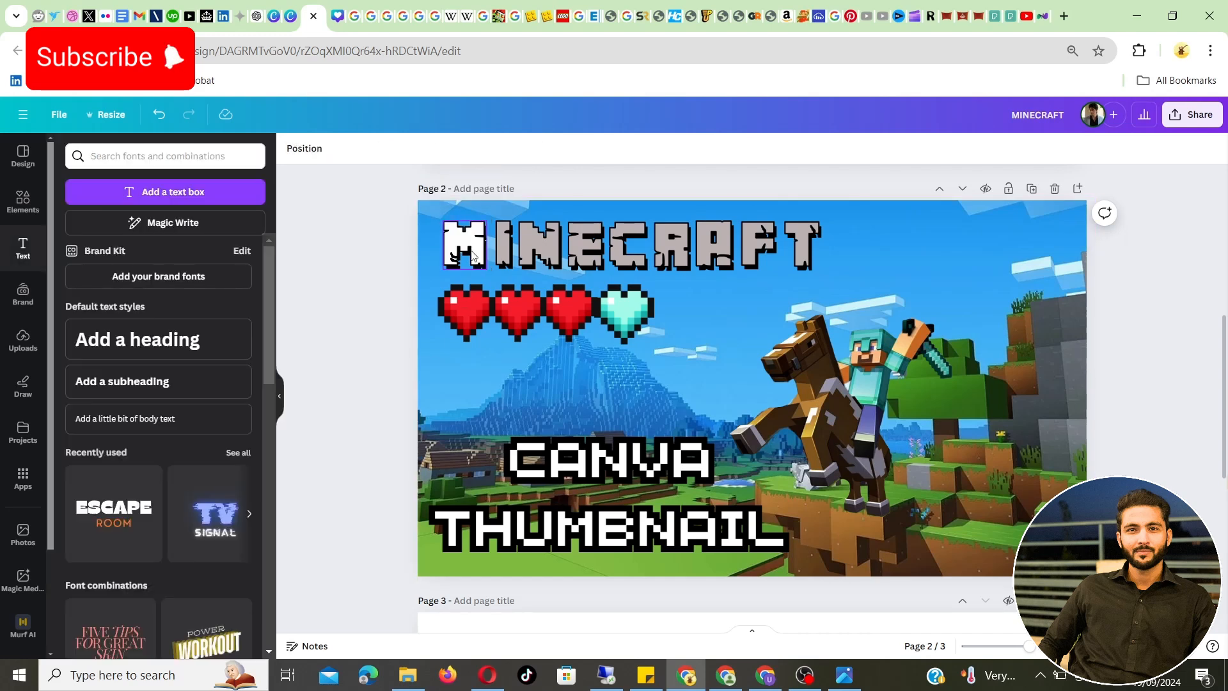
left_click(504, 246)
left_click(429, 149)
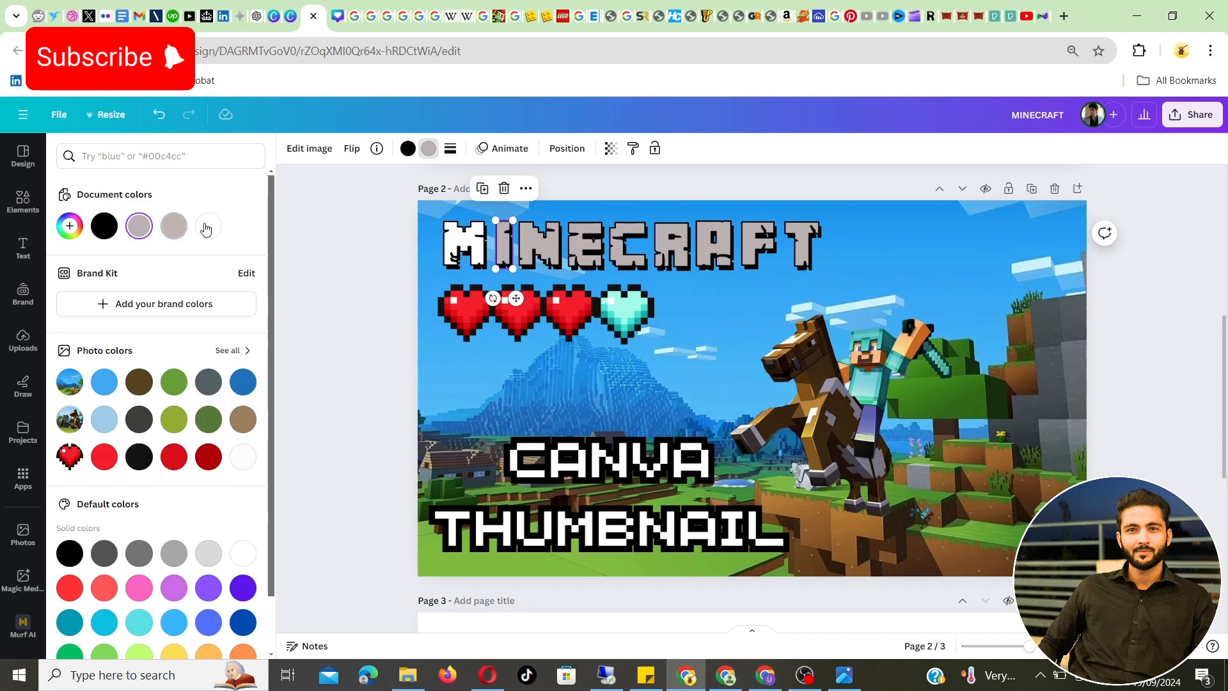
left_click(208, 226)
Recolor the remaining grey title letters, from N to T, with the same white fill and deselect them
left_click(535, 242)
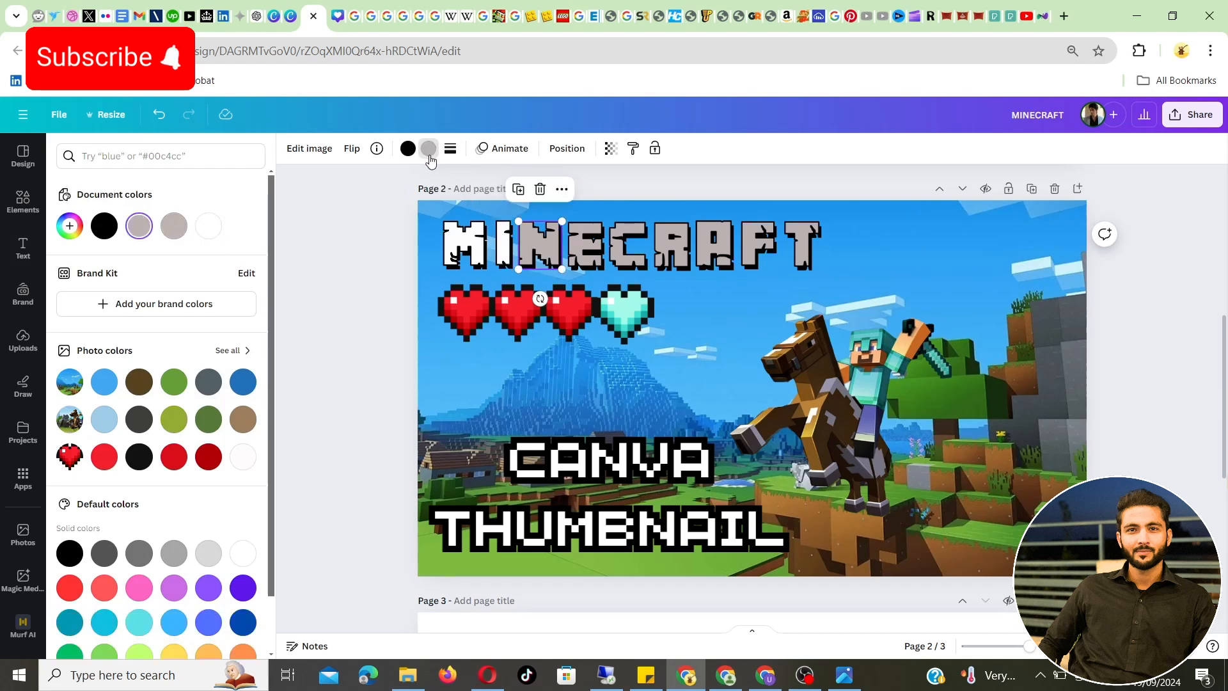
left_click(428, 149)
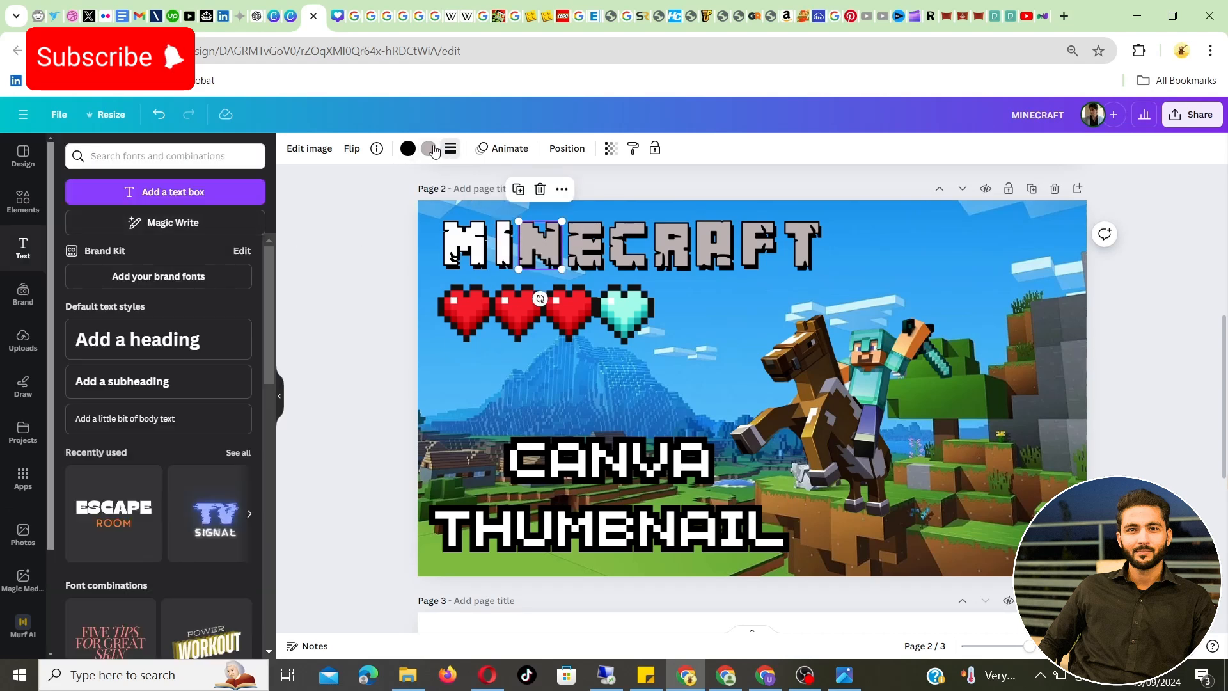
left_click(1007, 353)
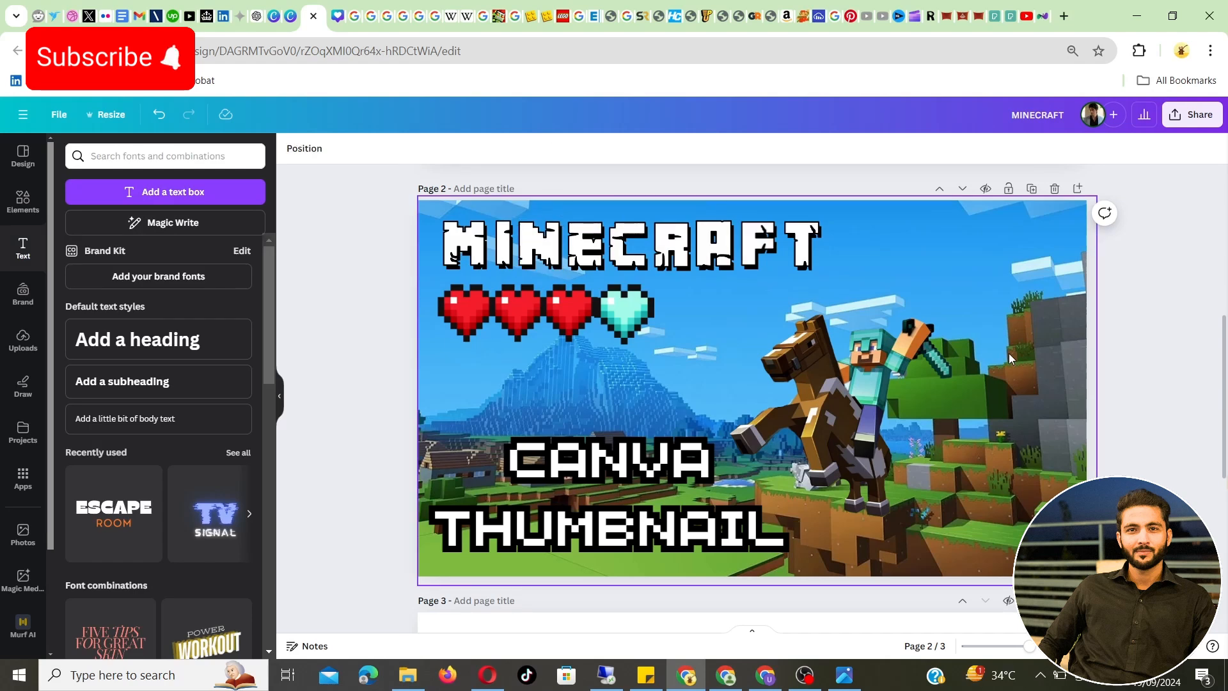